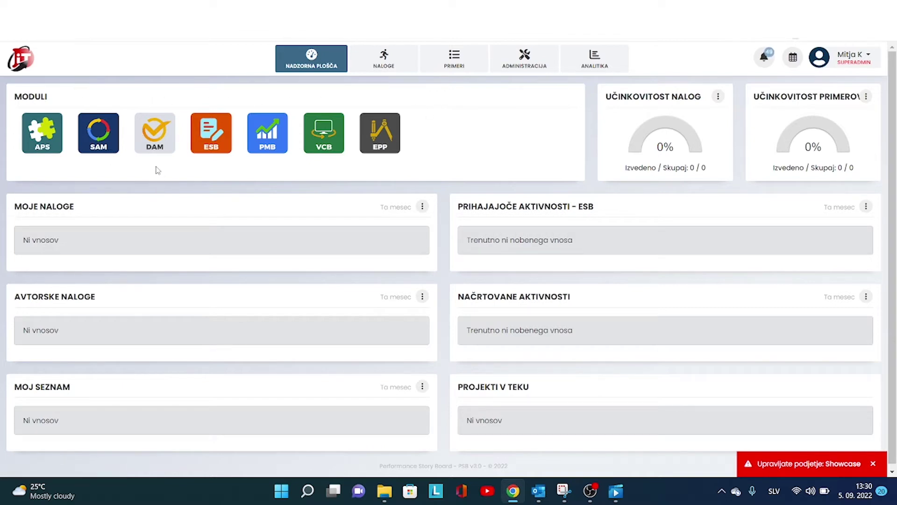
- Open the forms list of the DAM module and start a new form
click(161, 136)
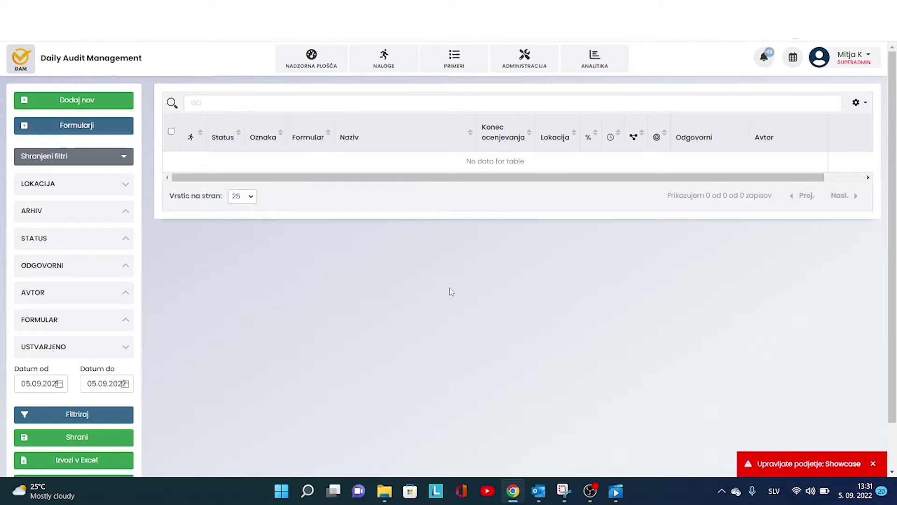
click(89, 133)
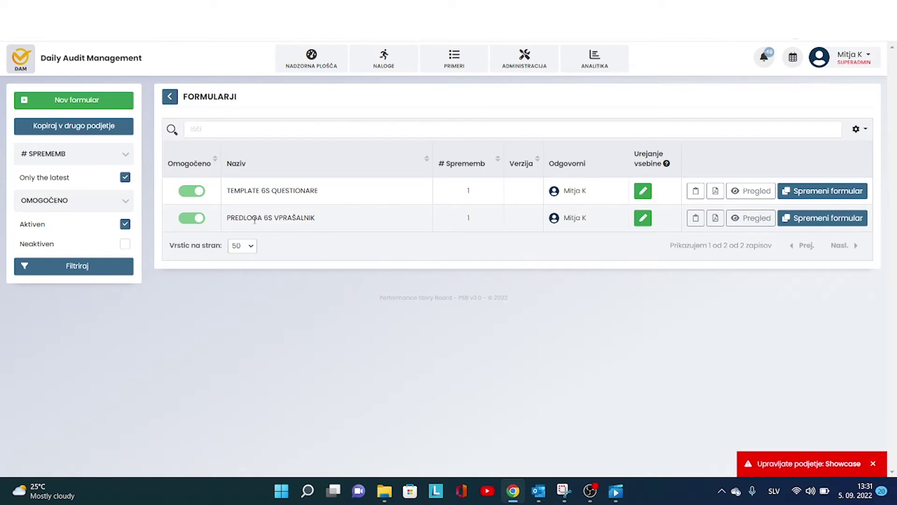
click(97, 107)
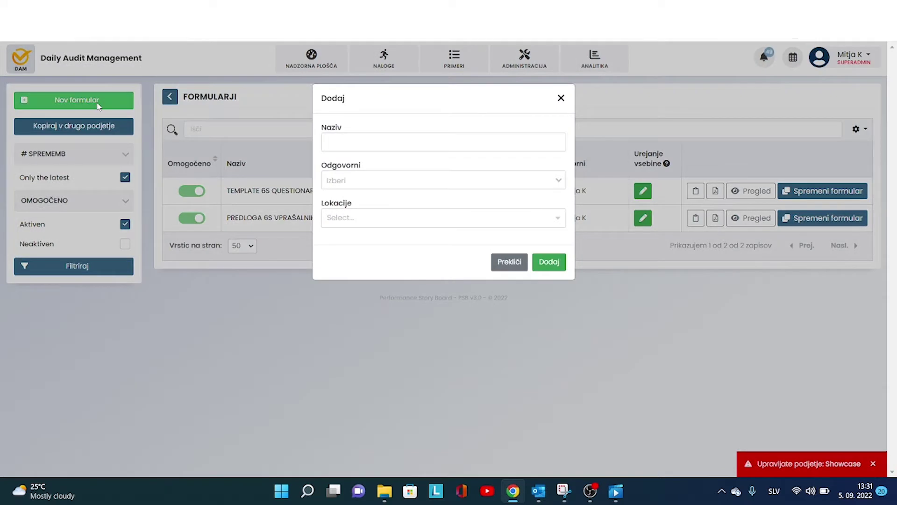
- Create the form with the name "formular", a test user as the responsible person, and the location Proizvodnja
click(386, 141)
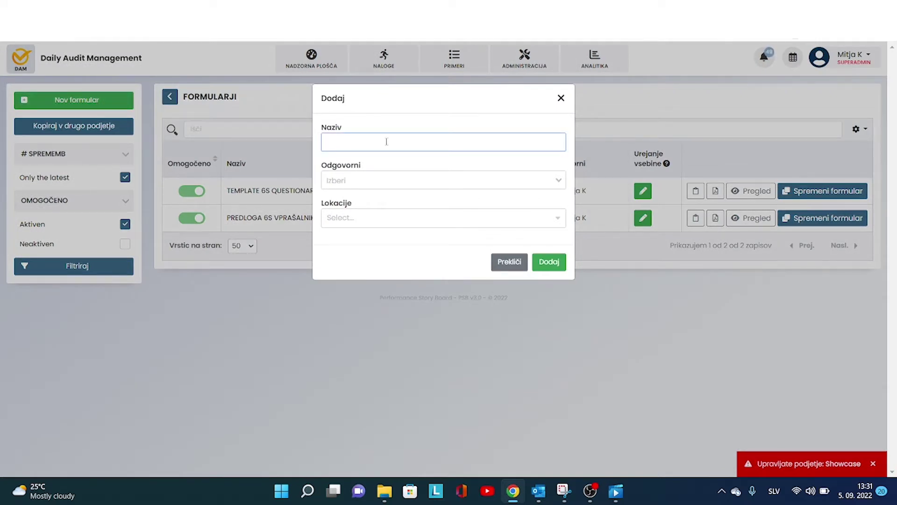
text(formular)
click(379, 177)
scroll(376, 290, down, 5)
click(375, 310)
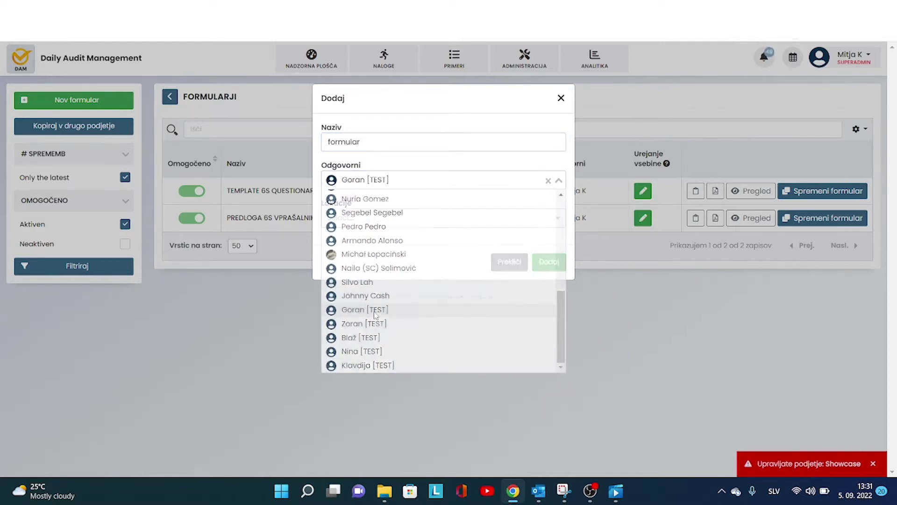
click(383, 218)
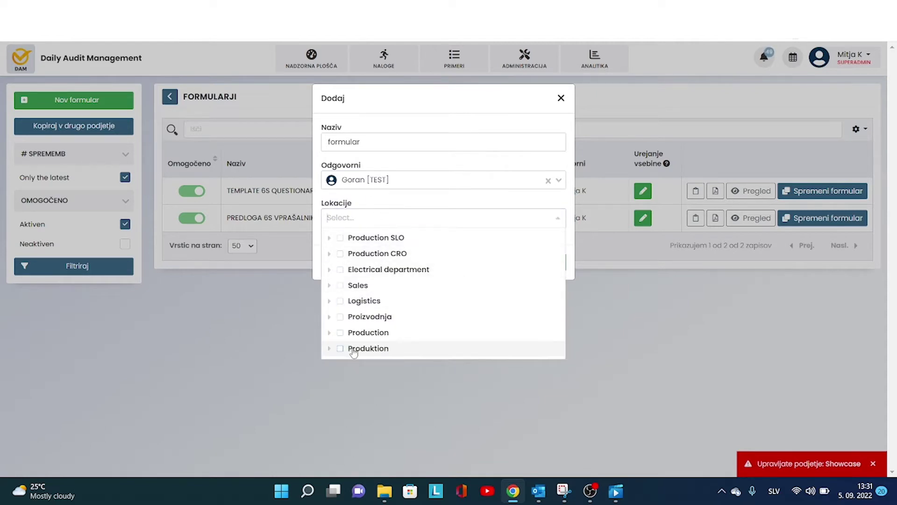
click(377, 316)
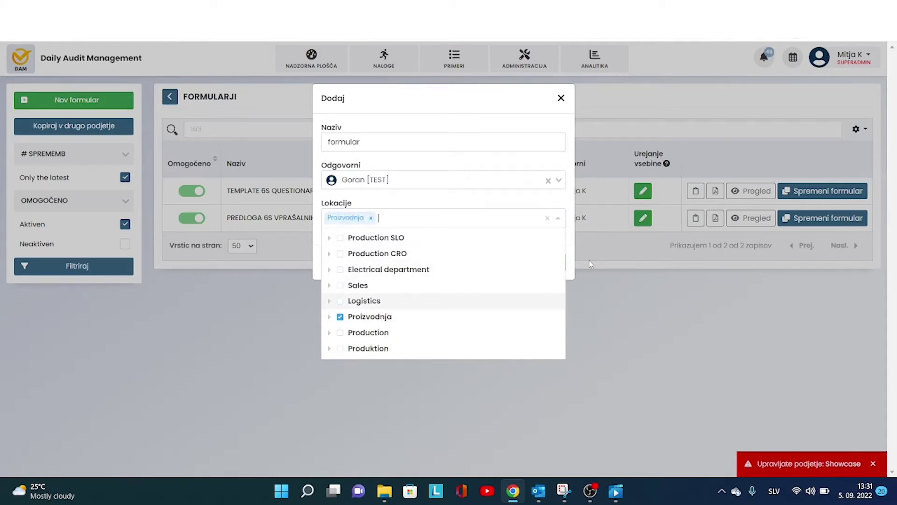
click(572, 237)
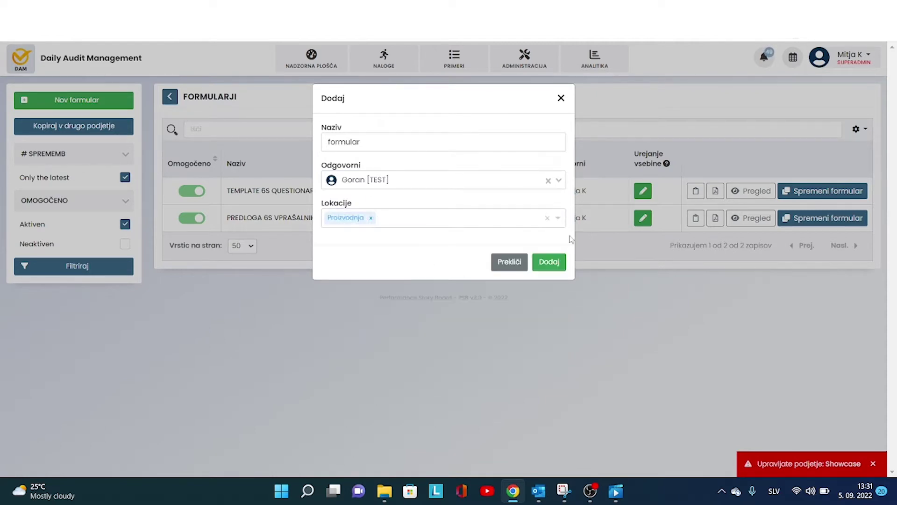
click(555, 263)
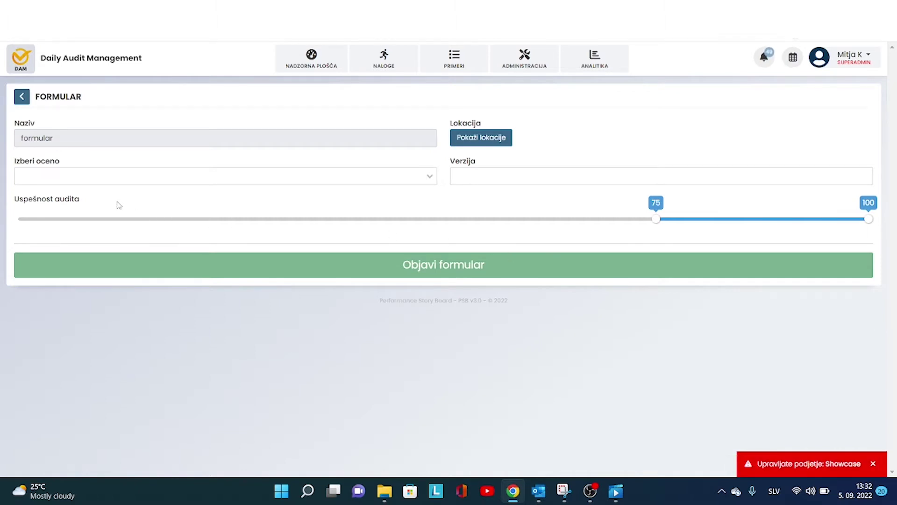
- Try the 3 numbers rating scale on the form and replace it with 5 weather
click(78, 175)
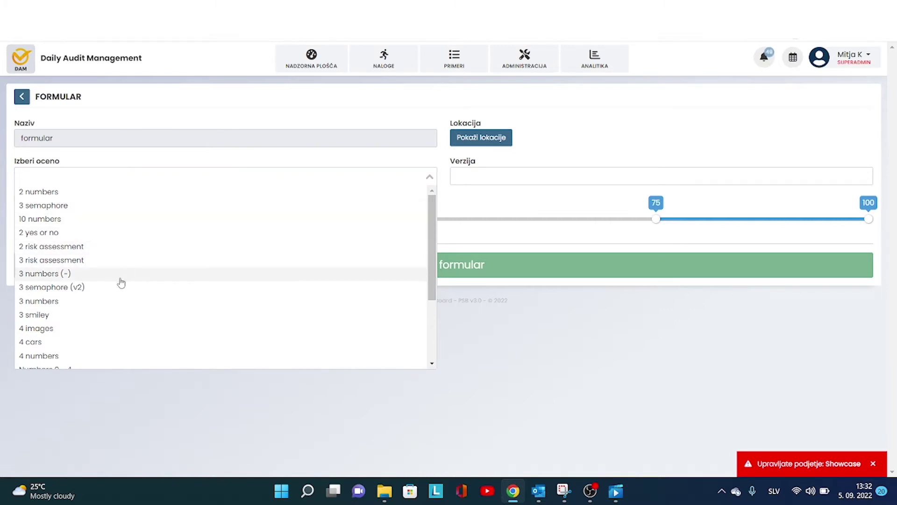
click(93, 306)
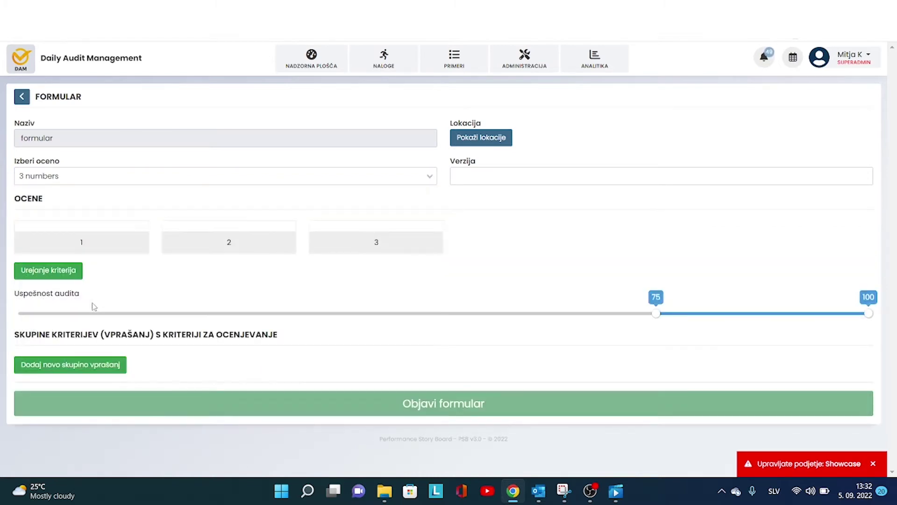
click(86, 177)
scroll(105, 312, down, 1)
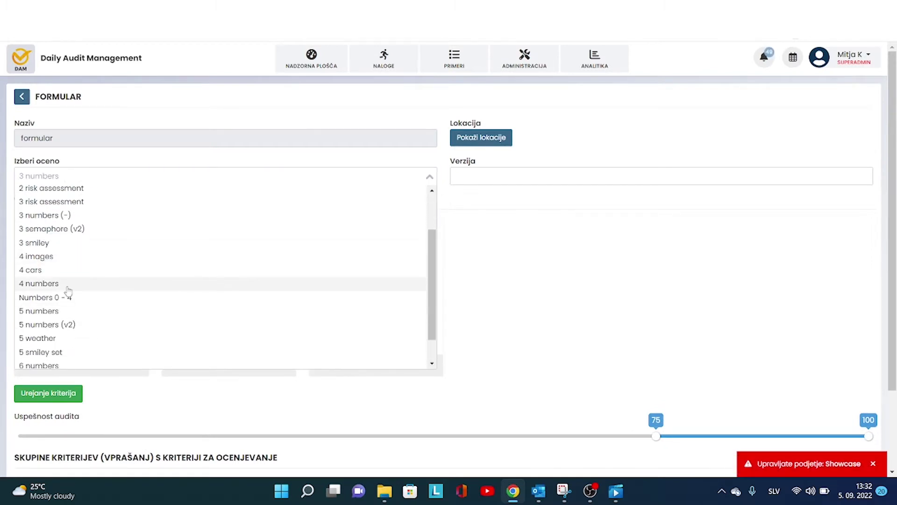
click(67, 342)
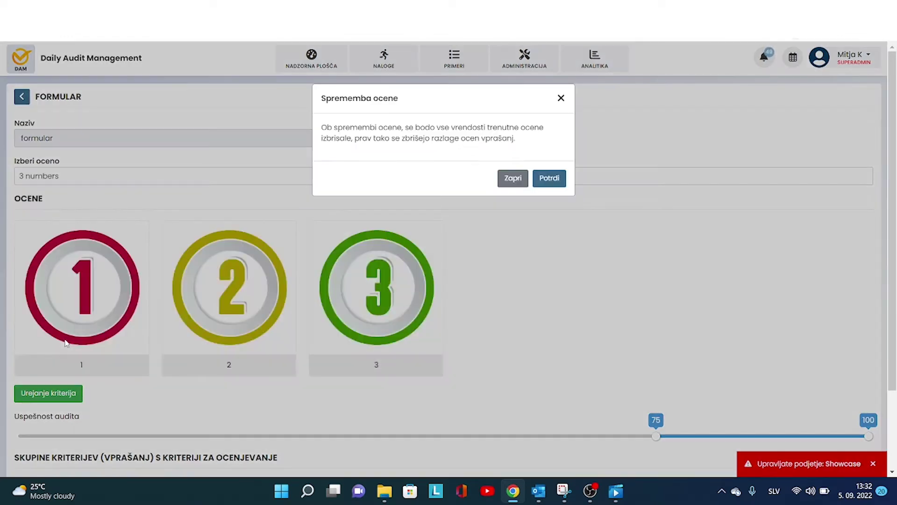
click(556, 178)
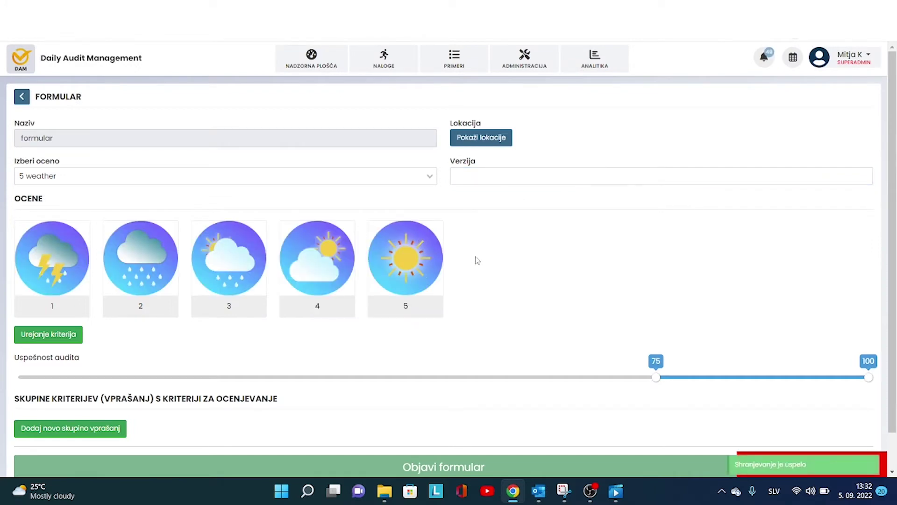
- Change the form's rating scale to Numbers 0 2 4 6 8 10 and confirm the change
click(236, 171)
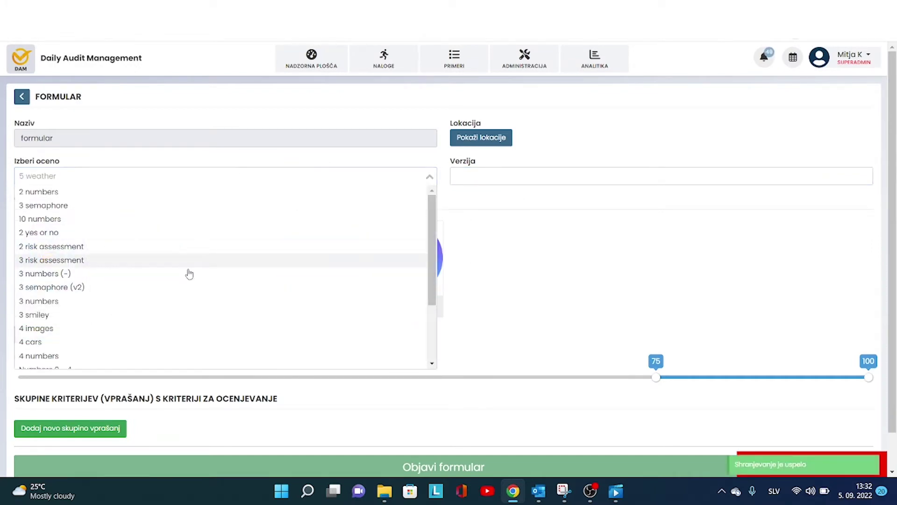
scroll(173, 232, down, 3)
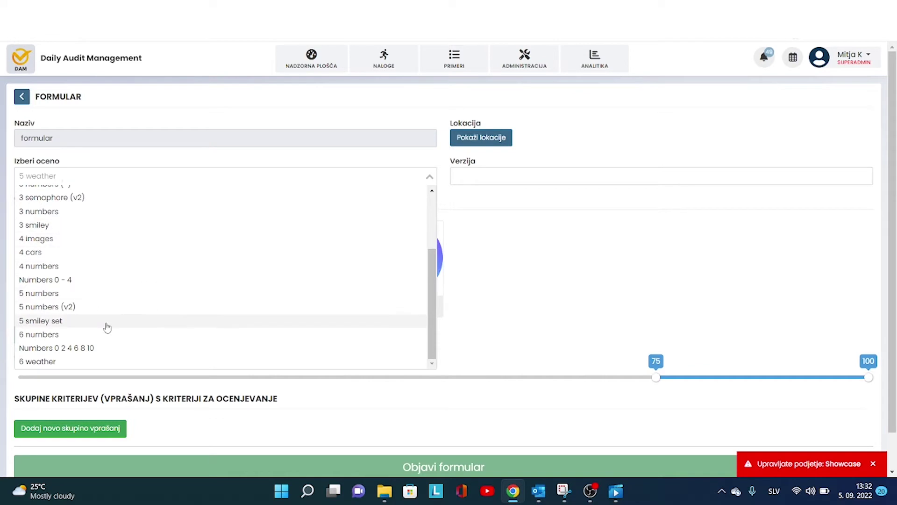
click(93, 351)
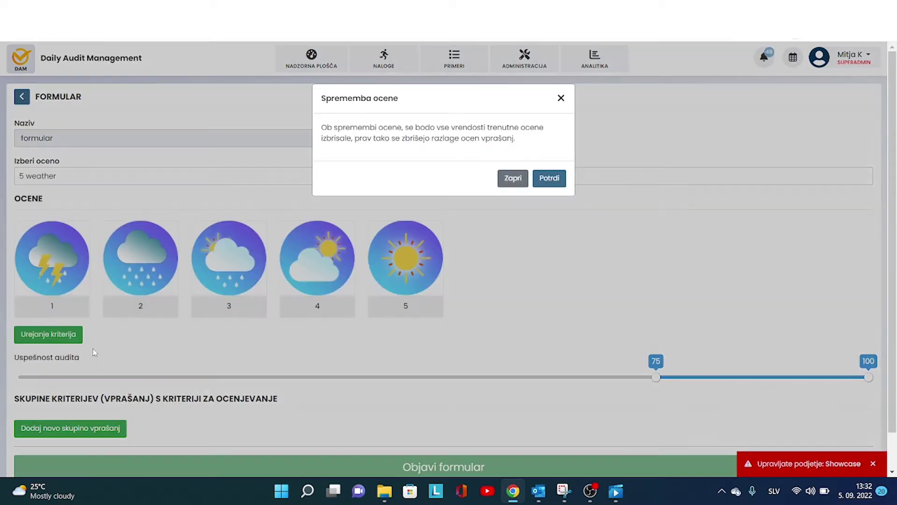
click(551, 177)
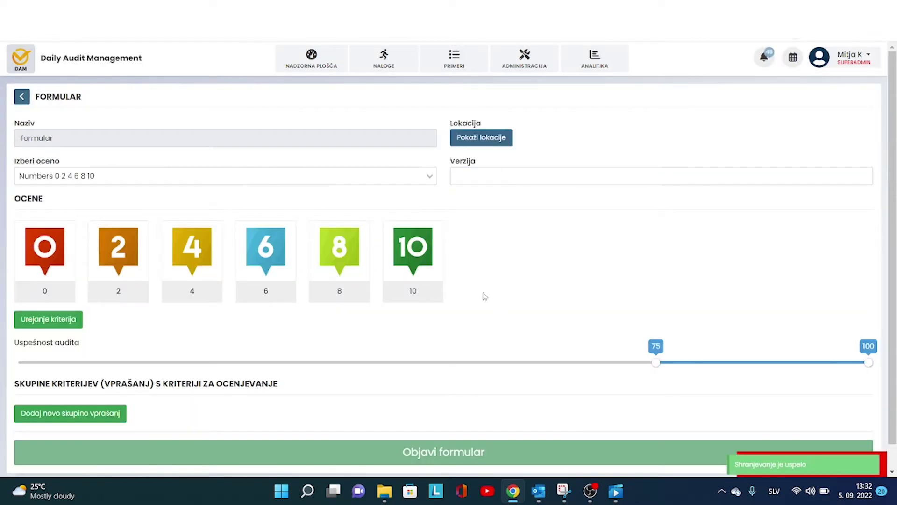
- Enter version 1.0, show the form's locations, and set the audit success range to 75–100
click(472, 177)
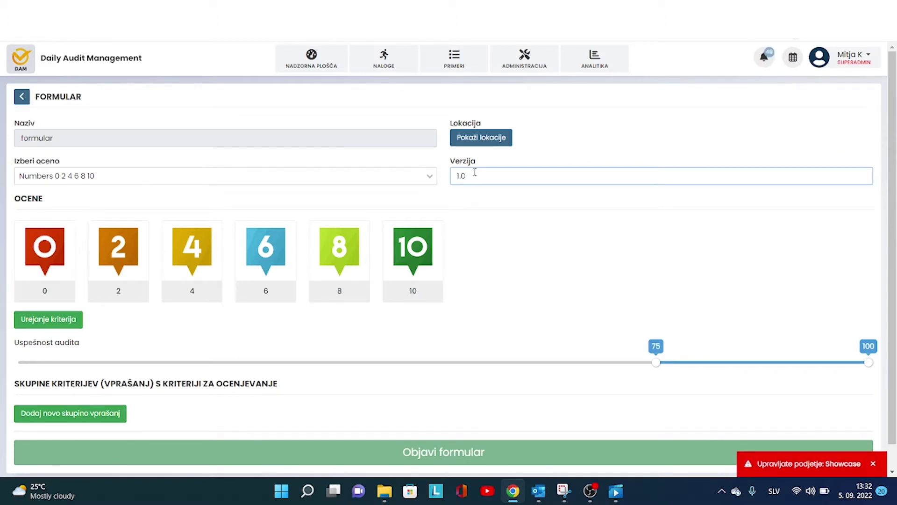
click(485, 143)
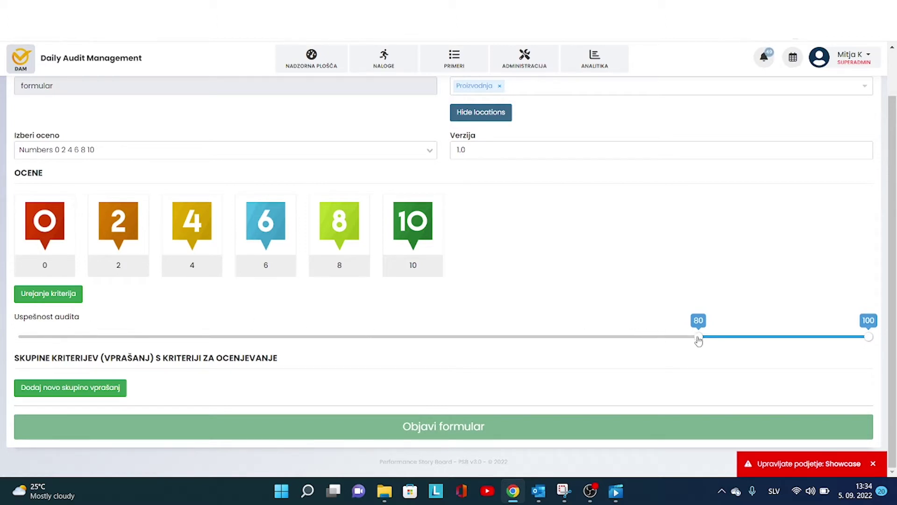
drag(698, 341, 657, 343)
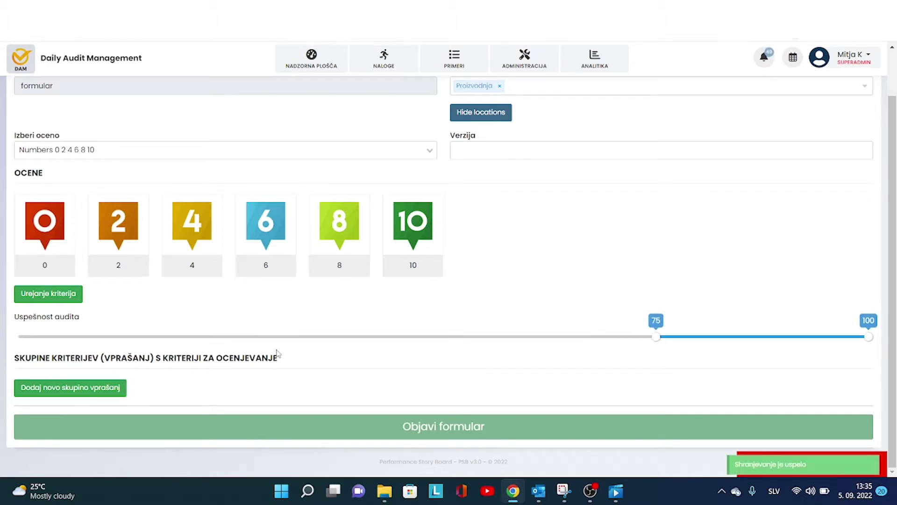
- Add a new question group named "1. skupina" to the form
click(107, 391)
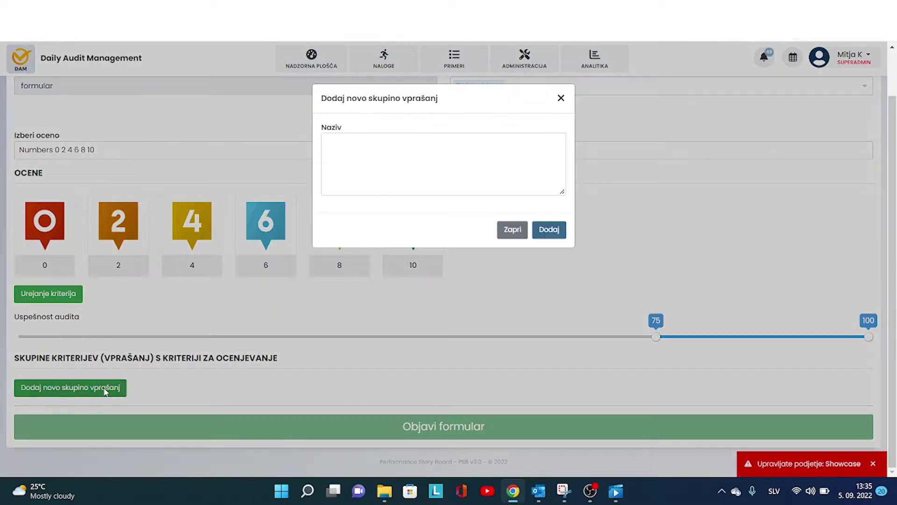
click(365, 173)
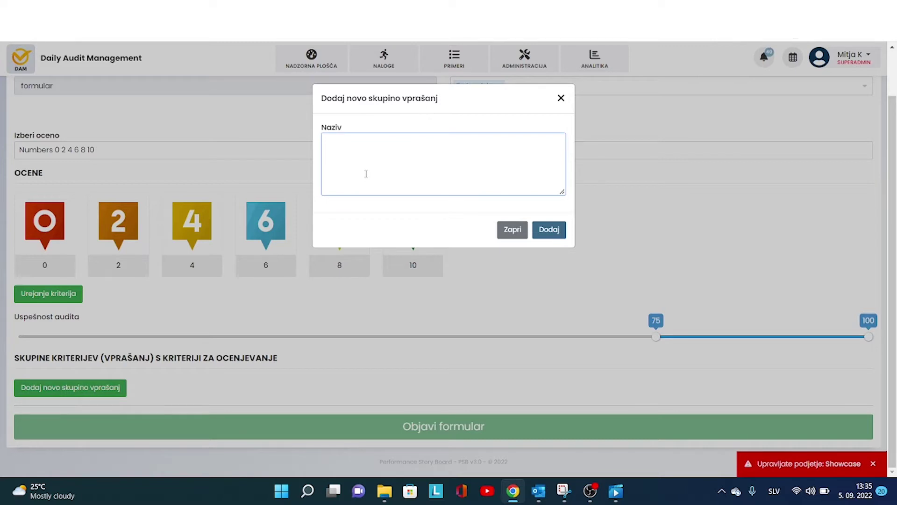
text(1. skupina)
click(545, 228)
- Add a question subgroup named "1.1 skupina" under the group 1. skupina
scroll(507, 248, down, 3)
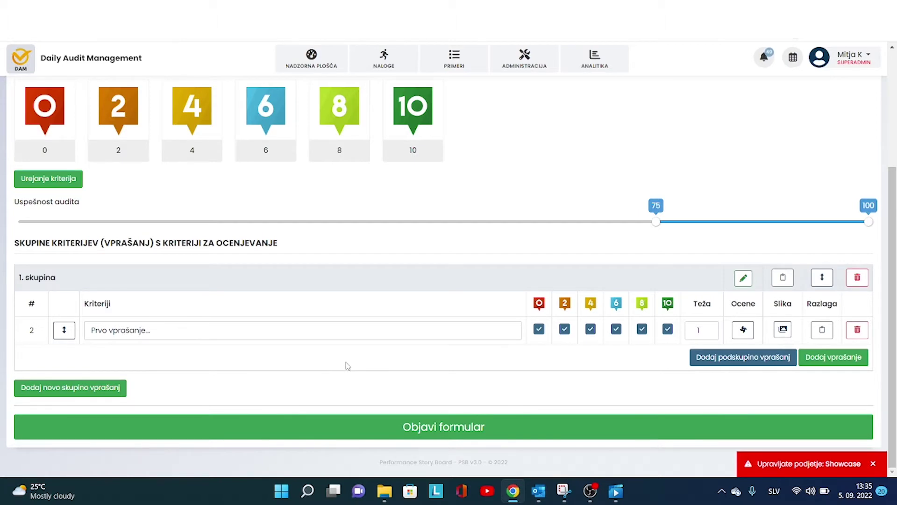
click(735, 363)
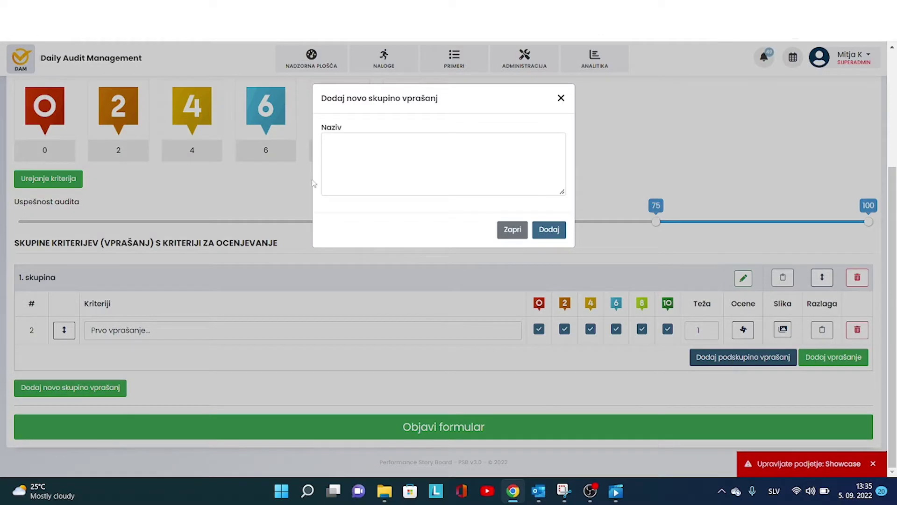
click(364, 158)
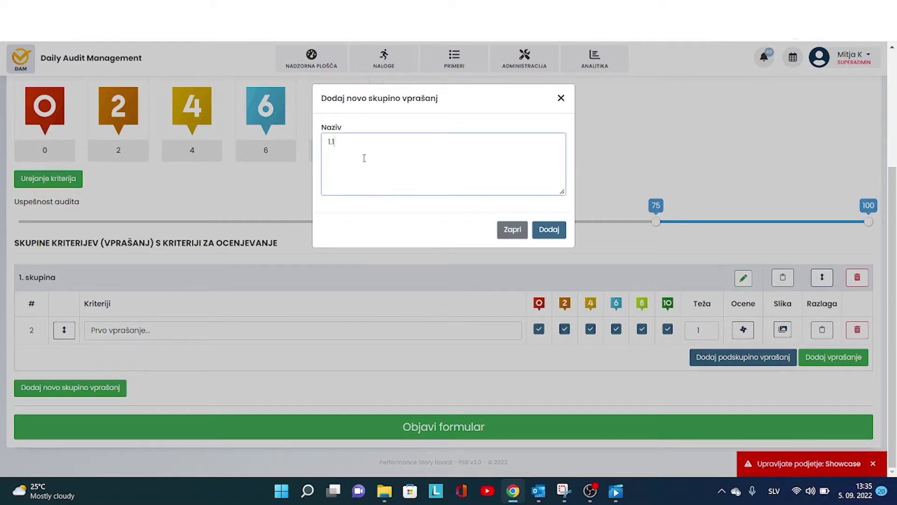
text(1.1 skupina)
click(549, 231)
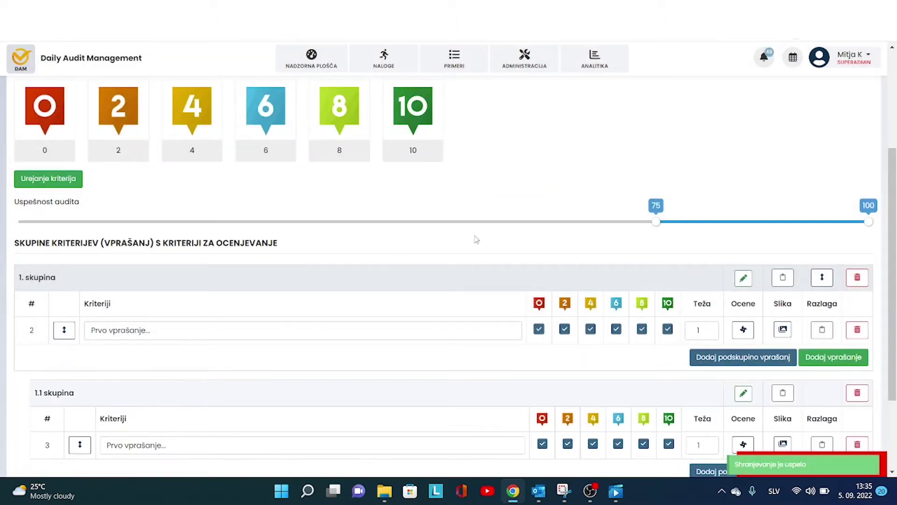
- Add a second main question group named "2. skupina" to the form
scroll(447, 254, down, 3)
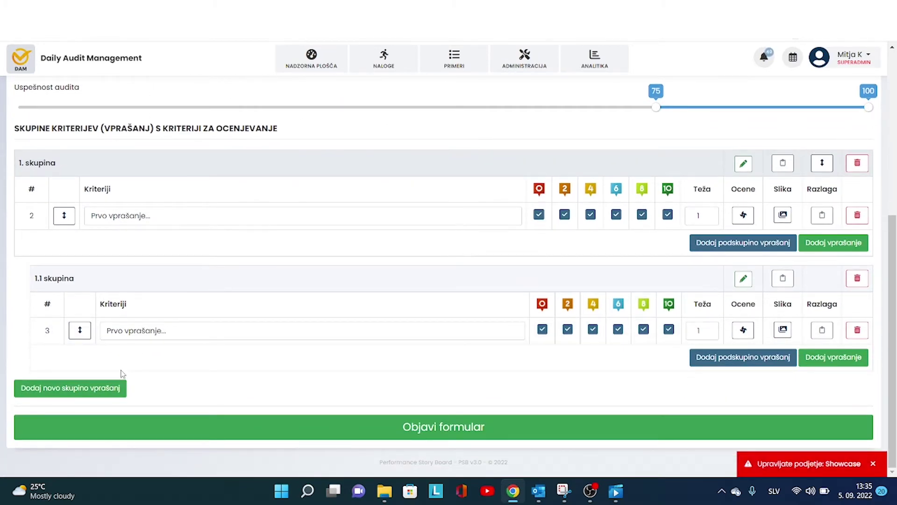
click(91, 393)
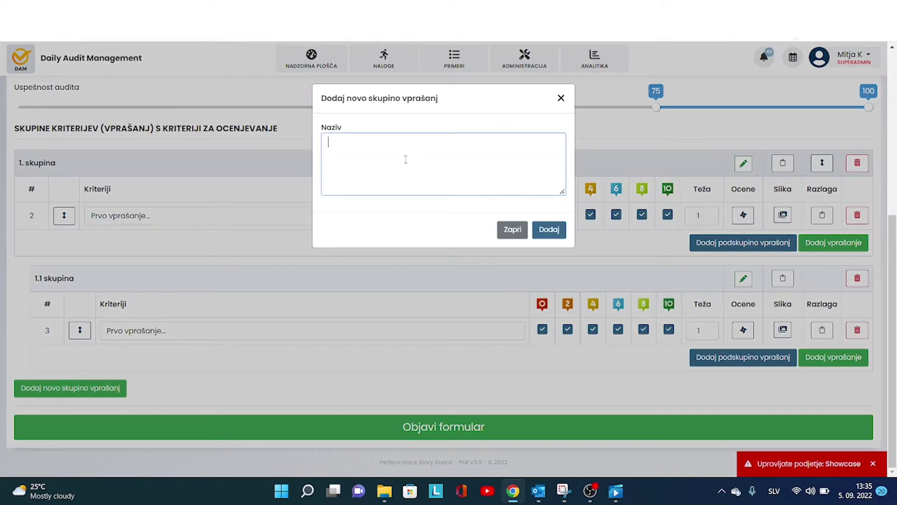
text(2. skupina)
click(540, 228)
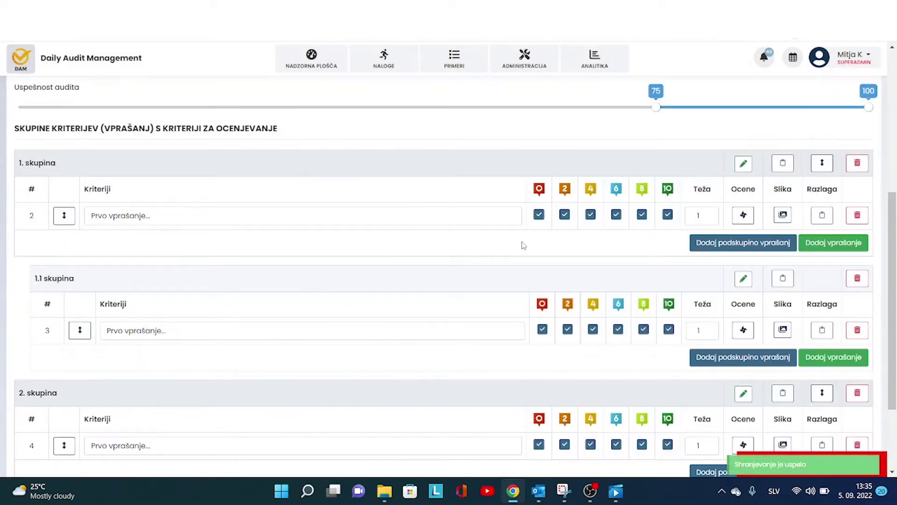
scroll(468, 198, down, 1)
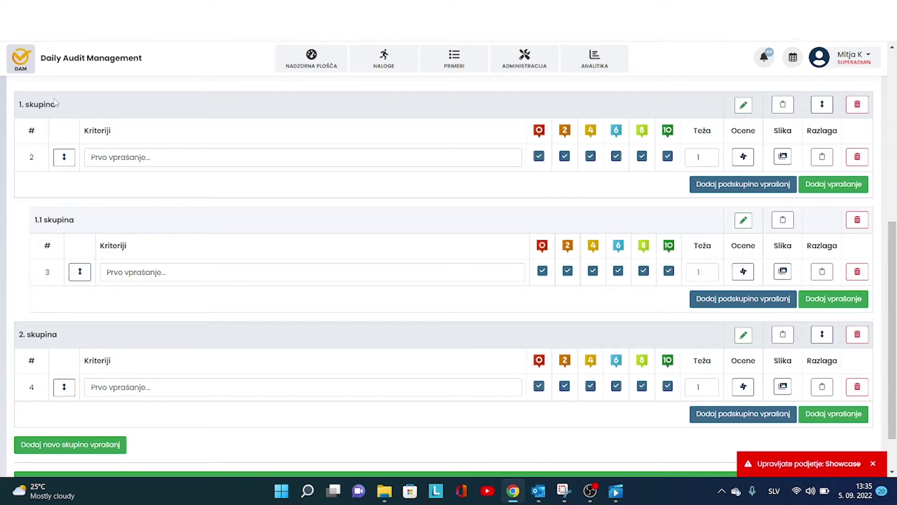
scroll(302, 186, up, 3)
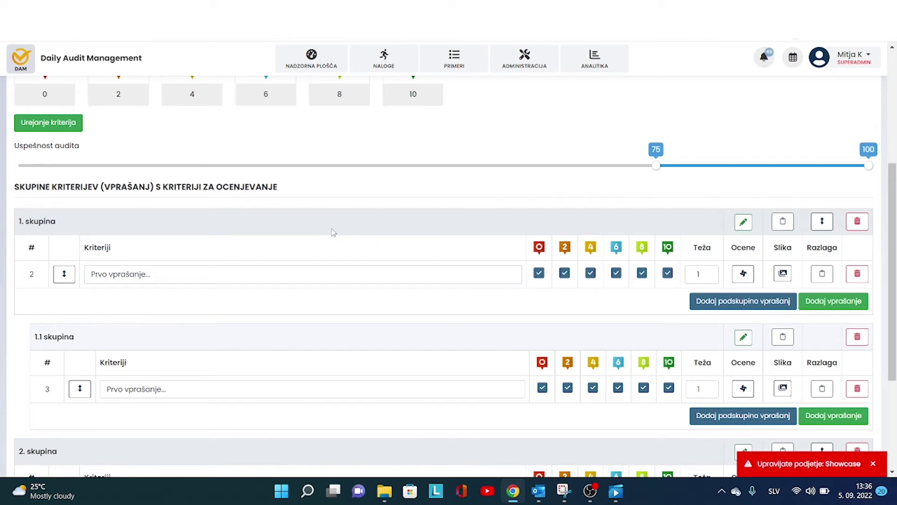
click(214, 269)
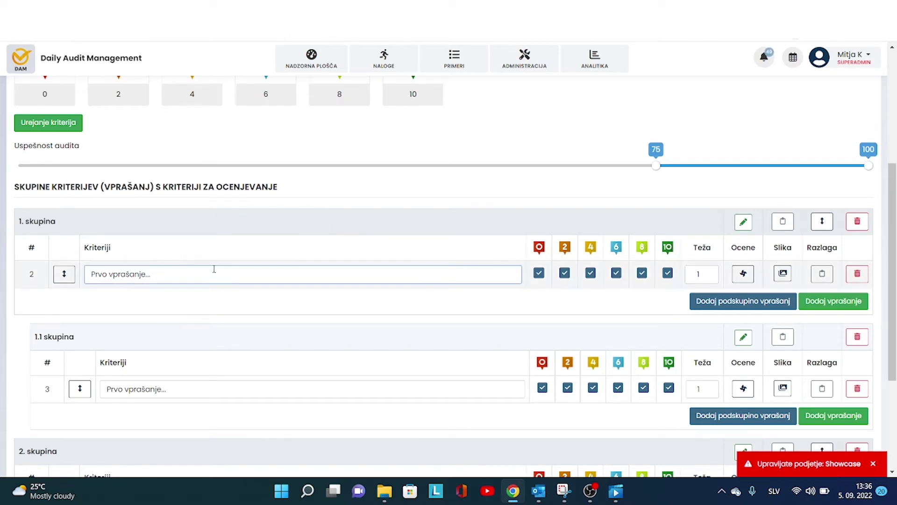
click(214, 269)
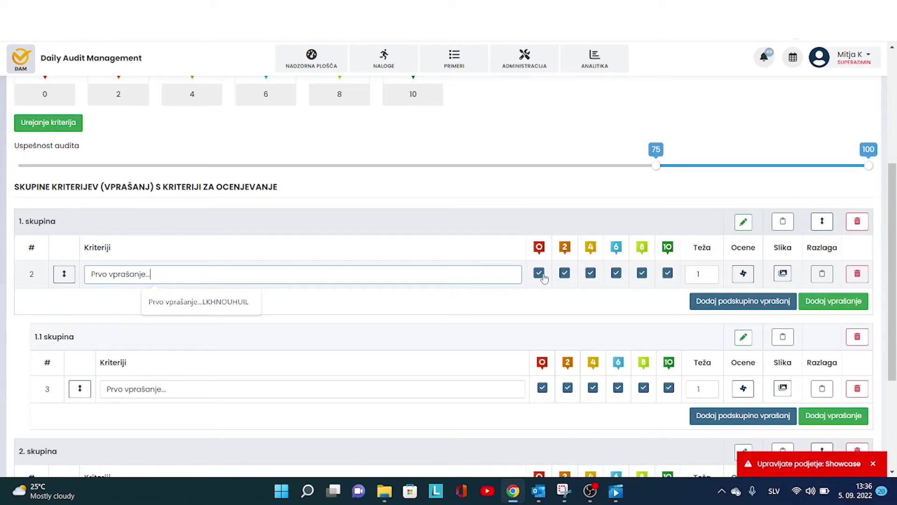
- Exclude ratings 2, 4 and 6 from the first question in 1. skupina, and allow all three again
click(566, 280)
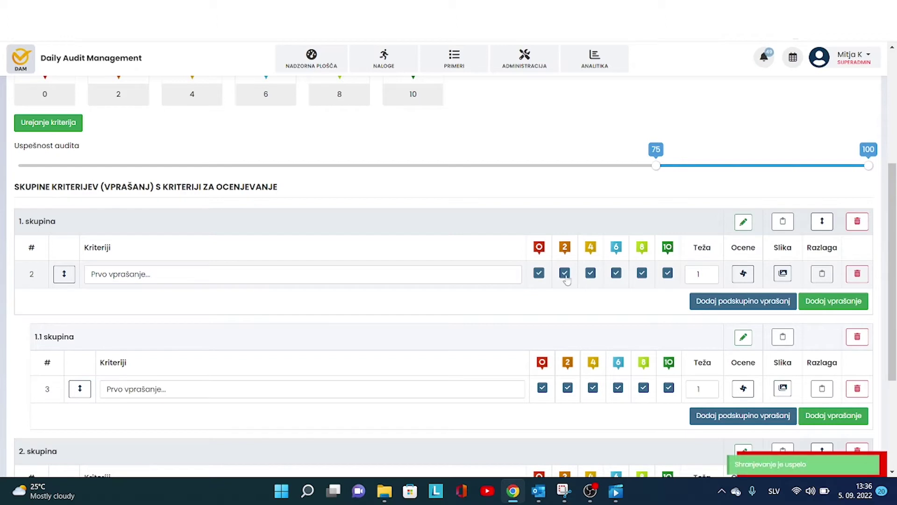
click(565, 279)
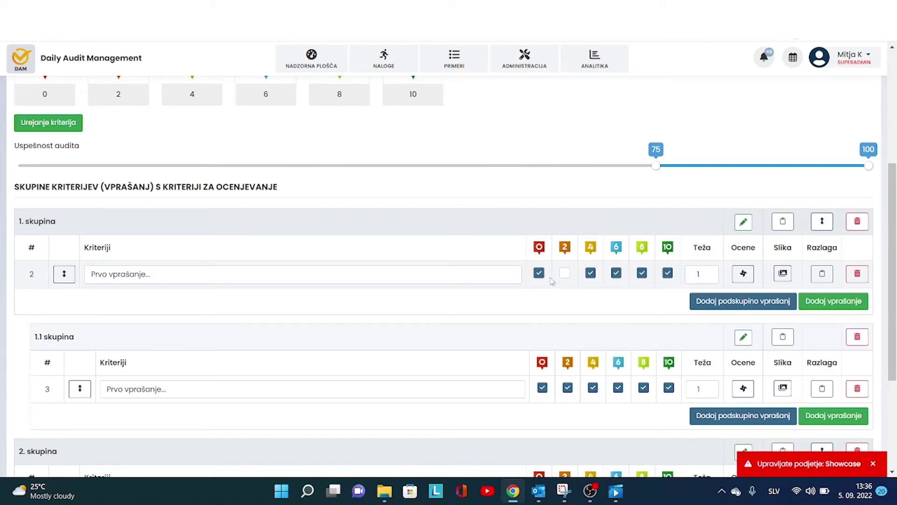
click(591, 273)
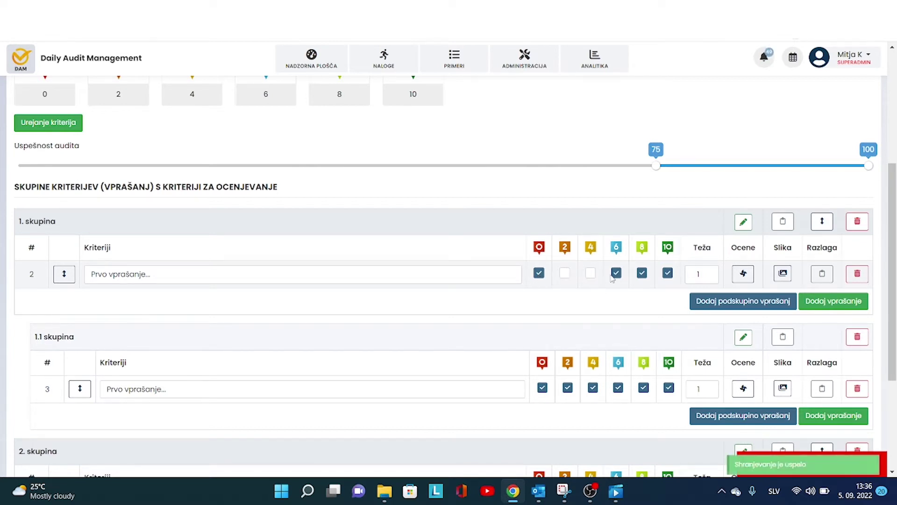
click(616, 274)
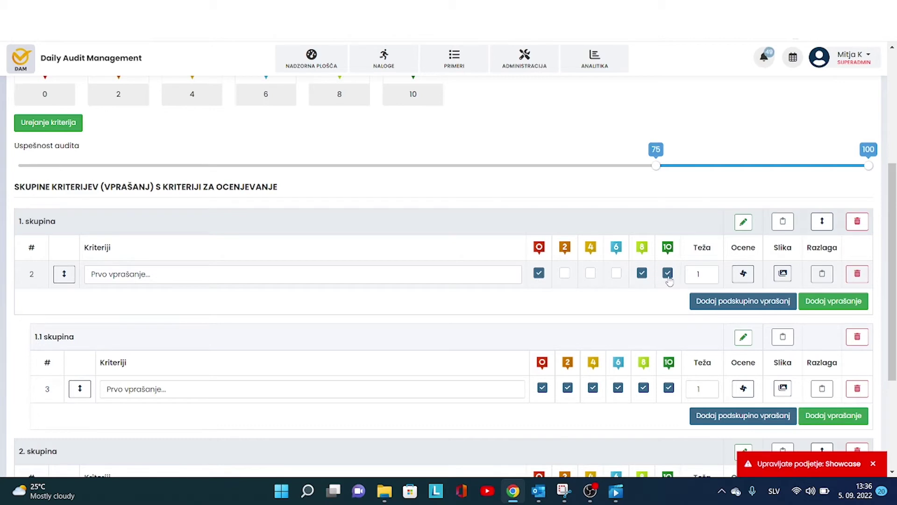
click(616, 273)
click(590, 273)
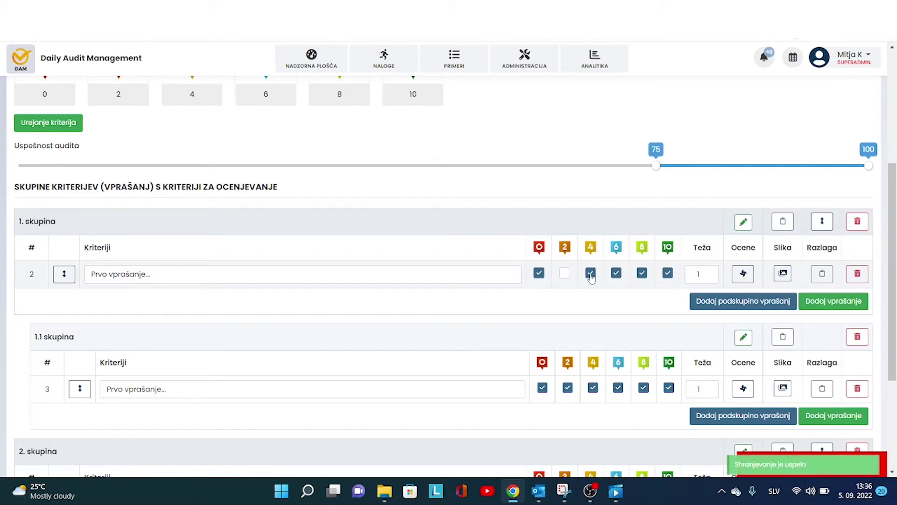
click(564, 277)
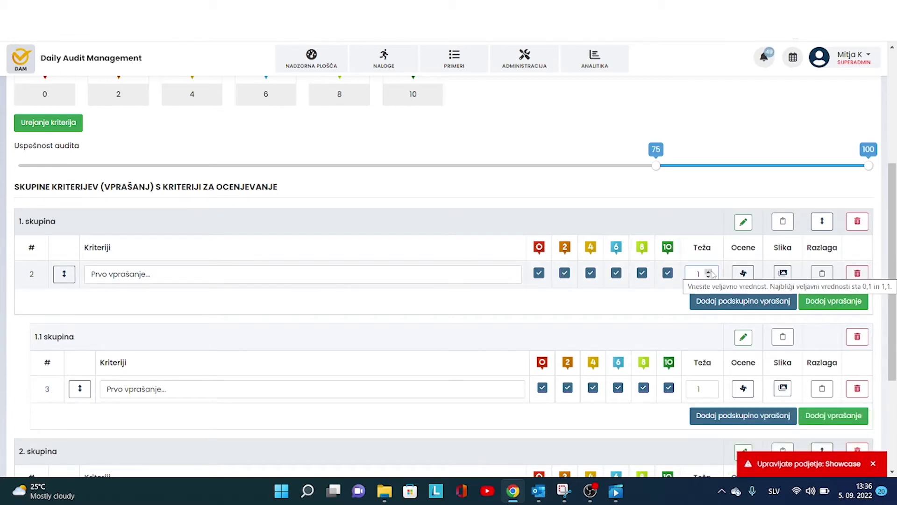
- Set the weight of the first question in 1. skupina to 2
click(699, 274)
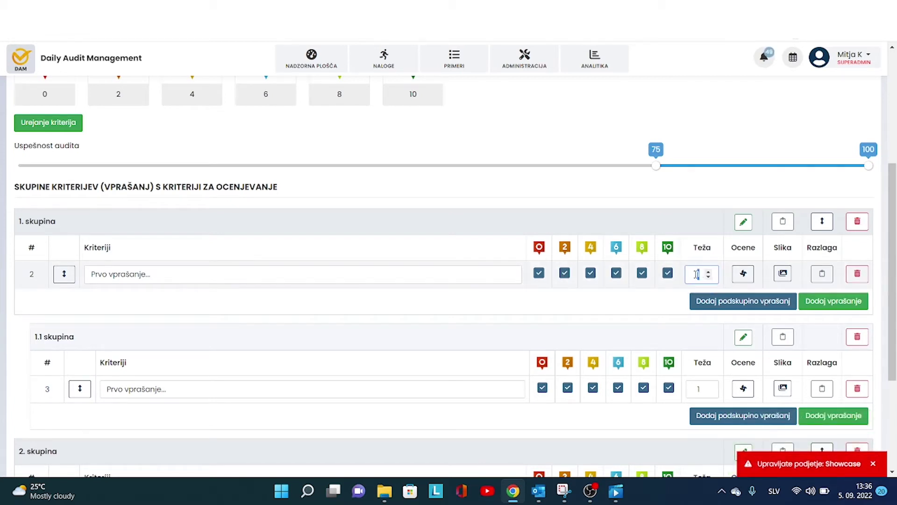
text(2)
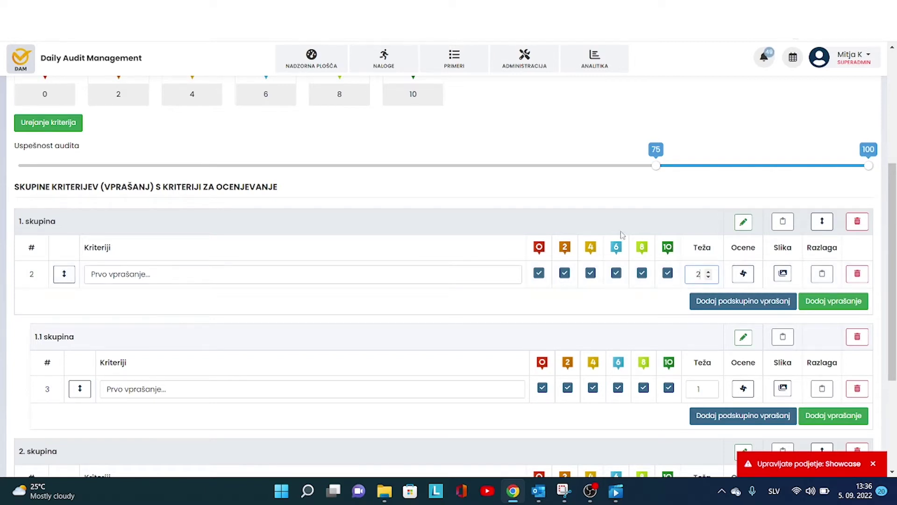
click(605, 228)
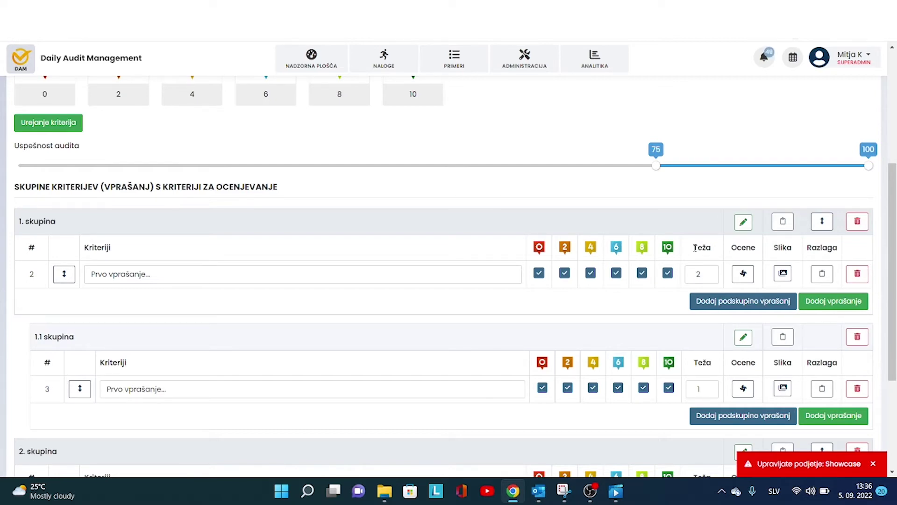
- Add the explanation "primer" to rating 0 of the first question, mark that rating as requiring action, and save
click(745, 276)
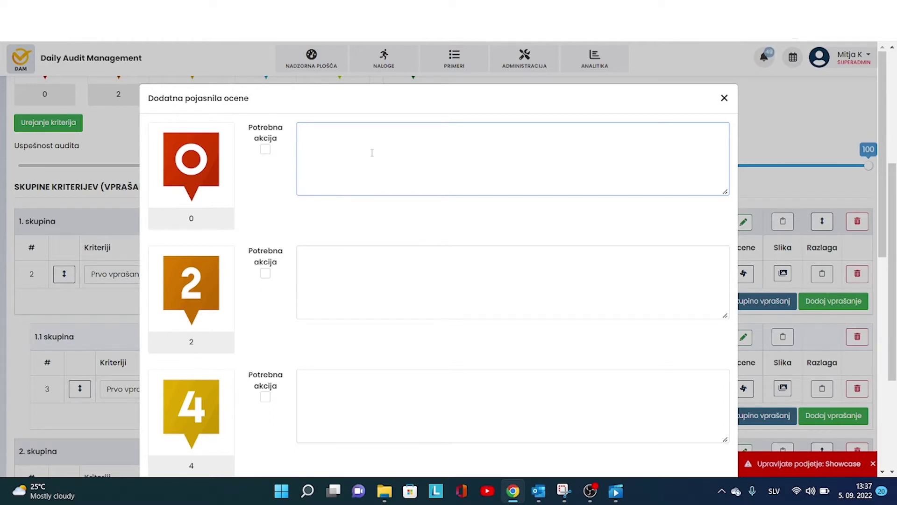
text(primer)
scroll(389, 172, down, 4)
scroll(363, 243, down, 5)
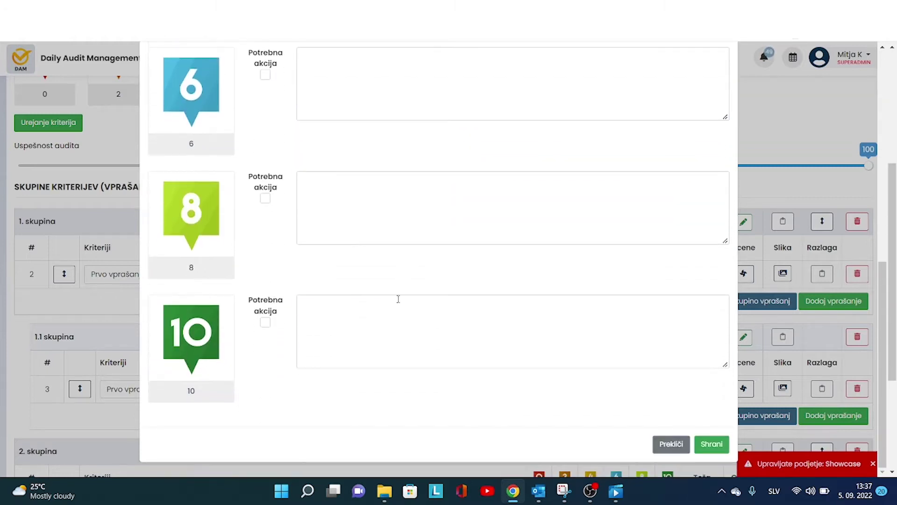
click(393, 315)
scroll(392, 322, up, 10)
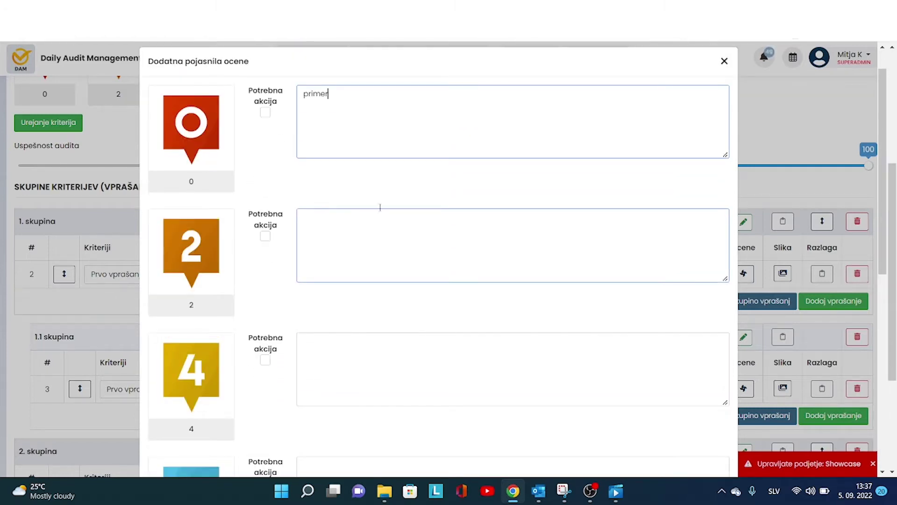
click(321, 113)
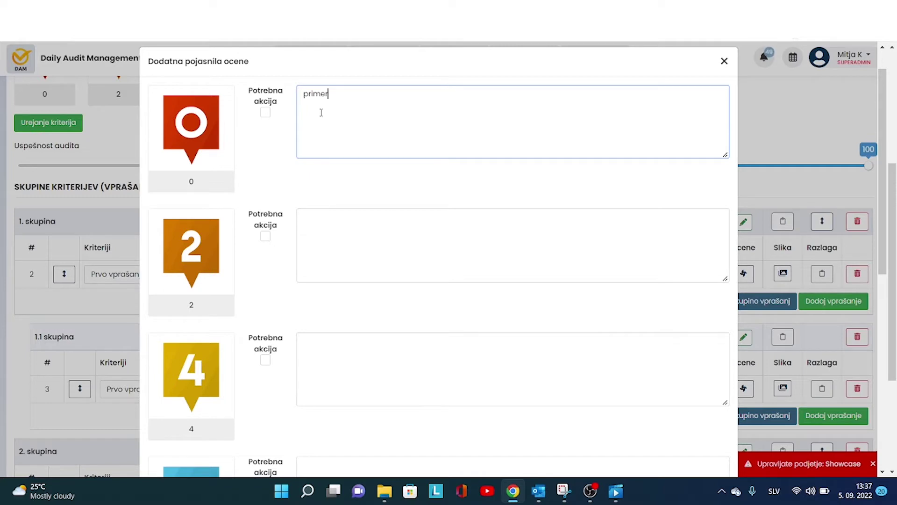
click(265, 114)
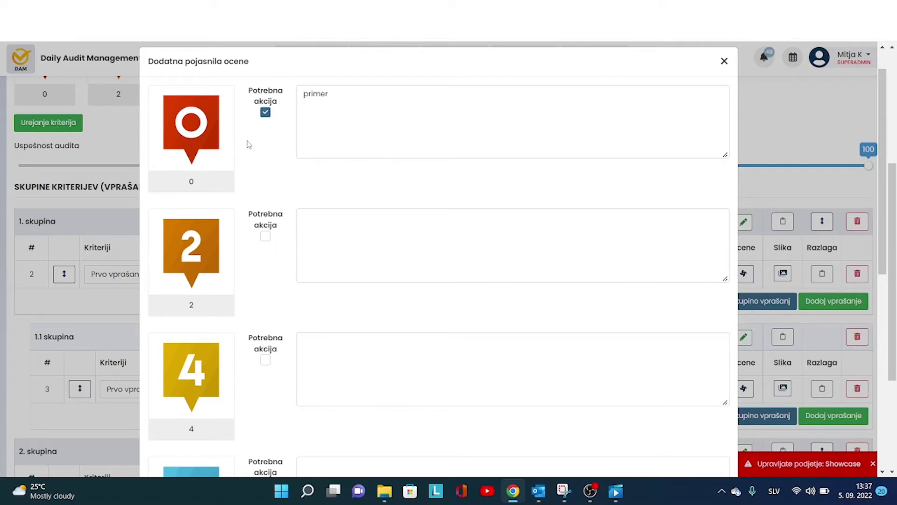
click(371, 138)
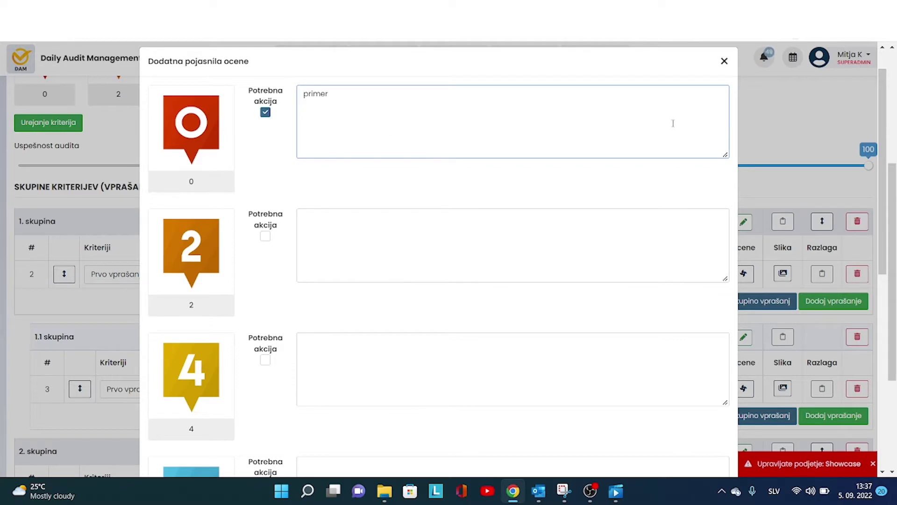
scroll(581, 210, down, 8)
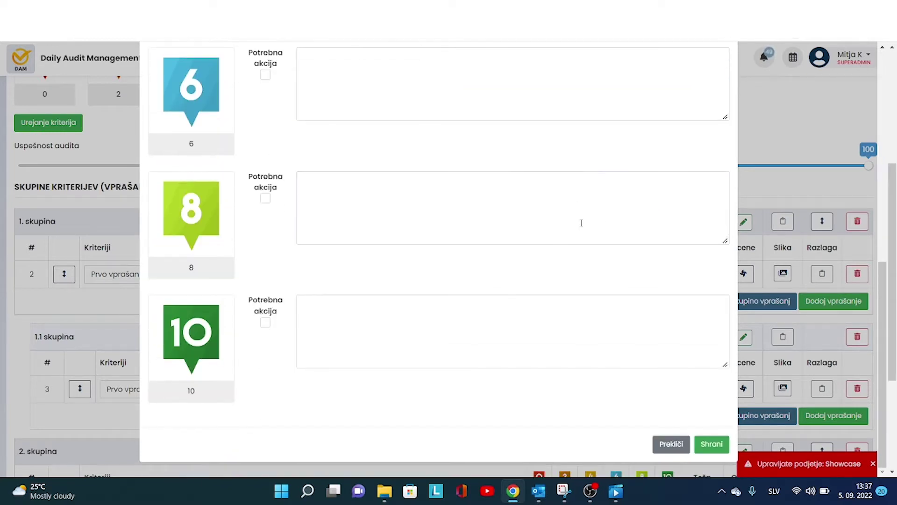
click(711, 447)
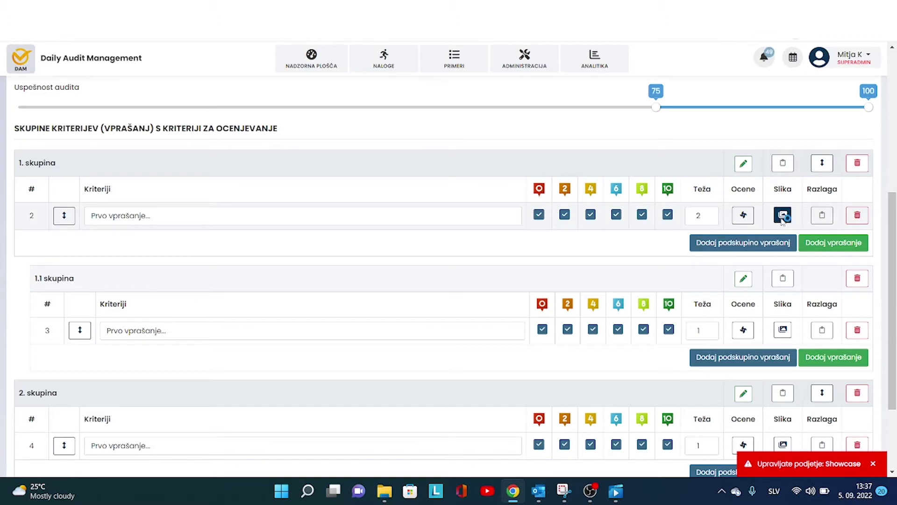
- Attach the image production_process.jpg to the first question and save "razlaga" as its explanation
click(783, 216)
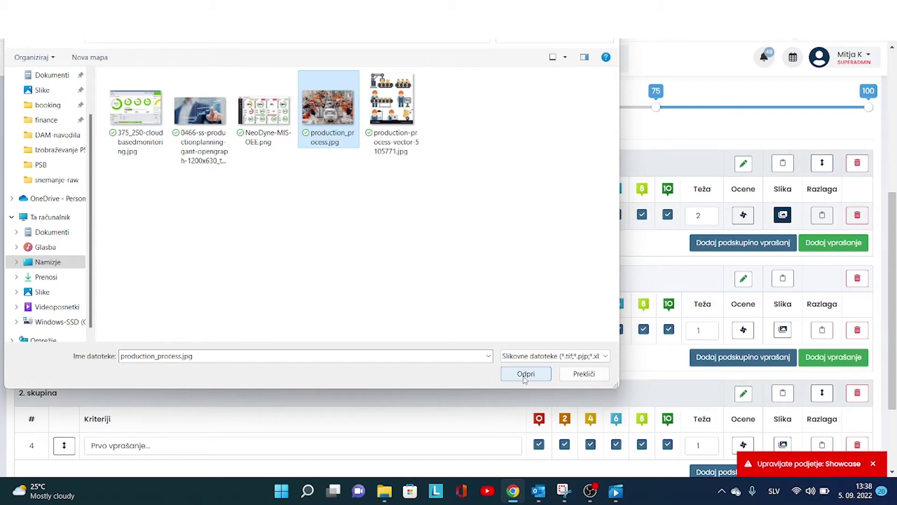
click(525, 376)
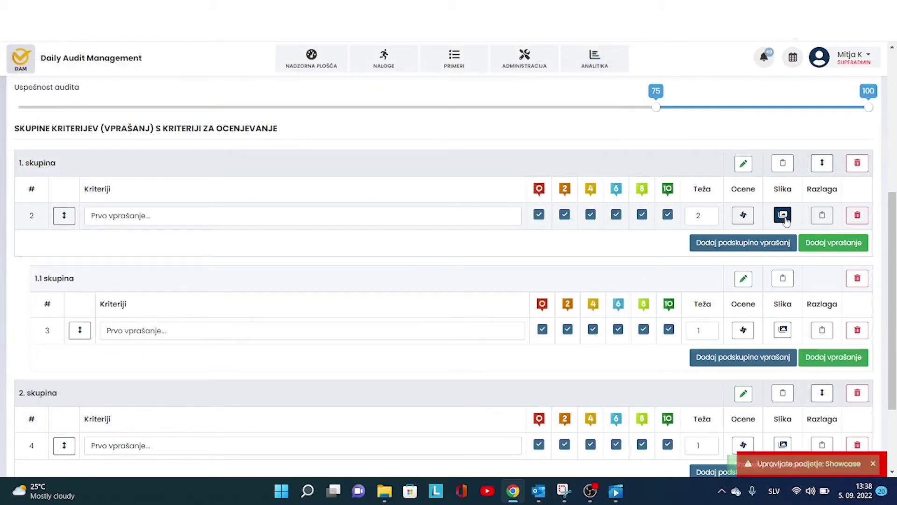
click(823, 215)
click(392, 178)
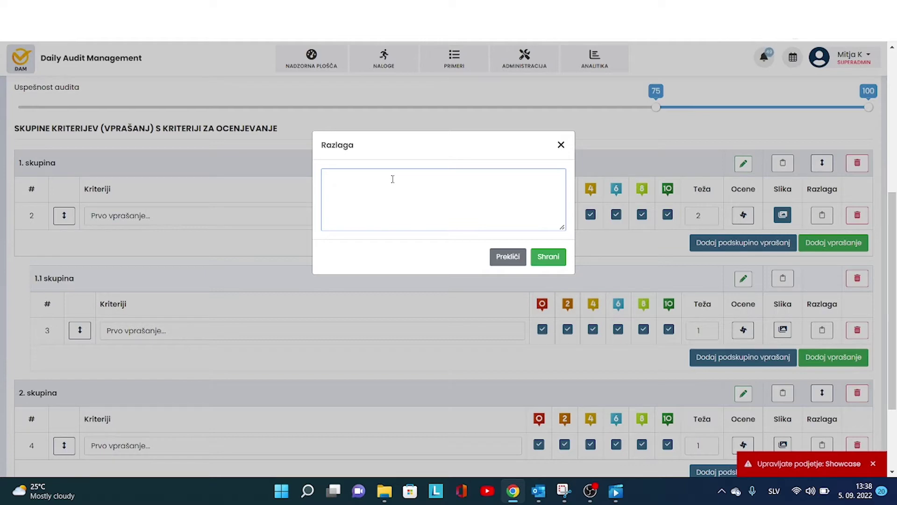
text(razlaga)
click(550, 257)
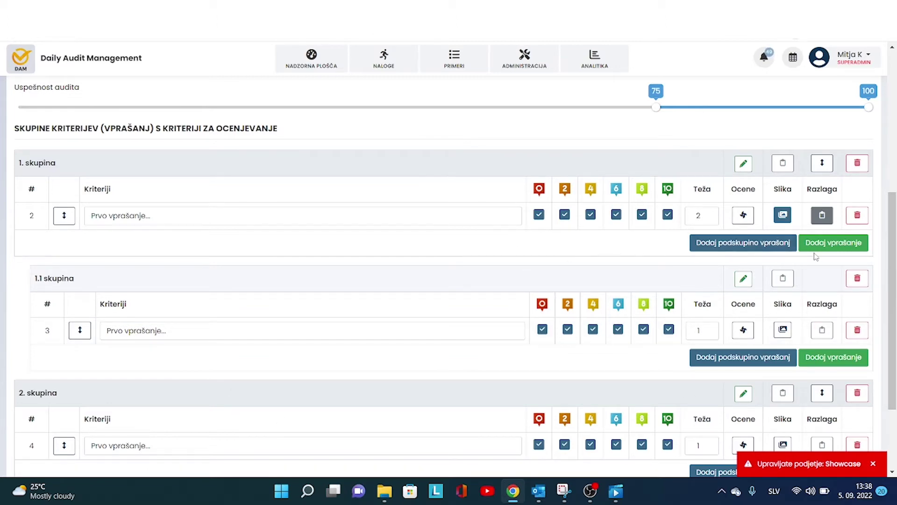
- Add two new questions to 1. skupina and move the last one to the first position in the group
click(833, 243)
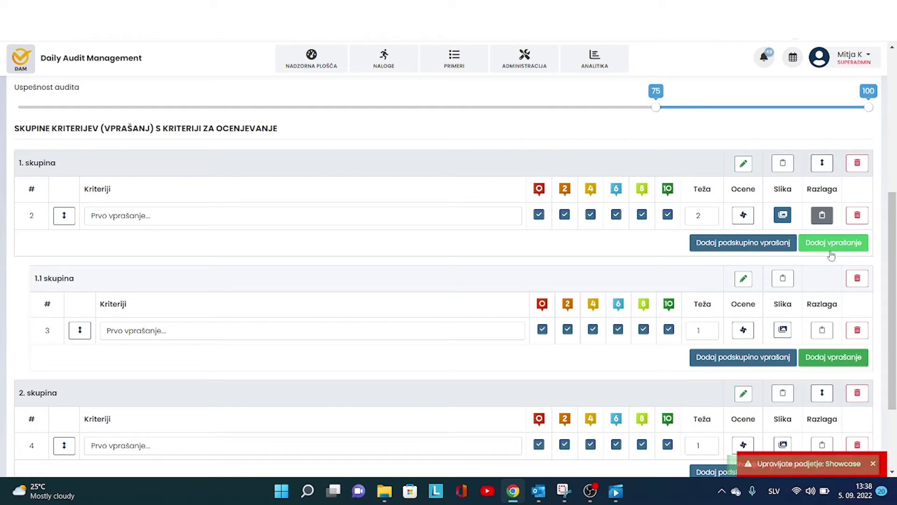
click(831, 274)
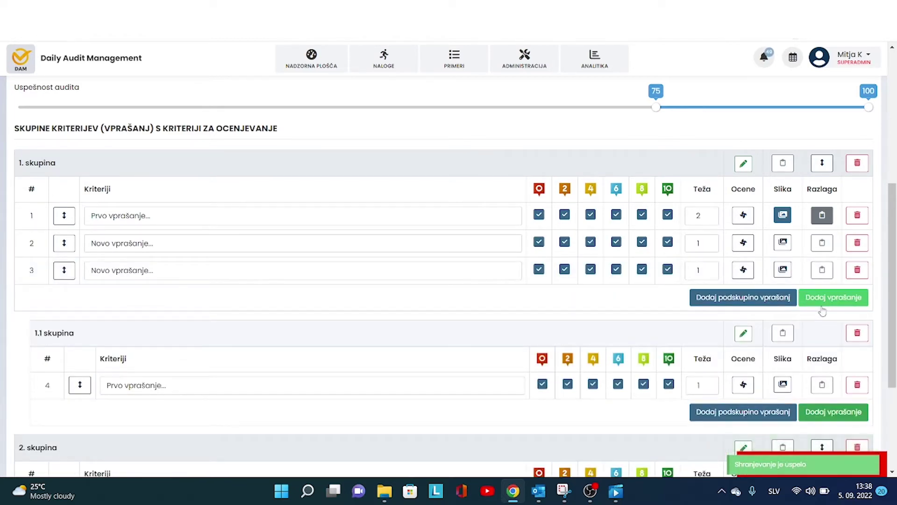
click(516, 271)
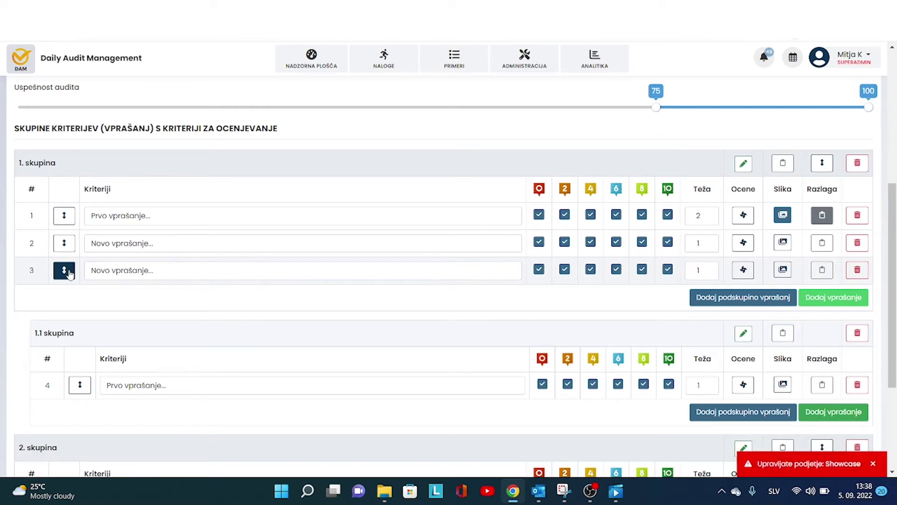
drag(70, 268, 63, 206)
click(129, 242)
- Review the question groups and publish the finished audit form
scroll(129, 242, down, 4)
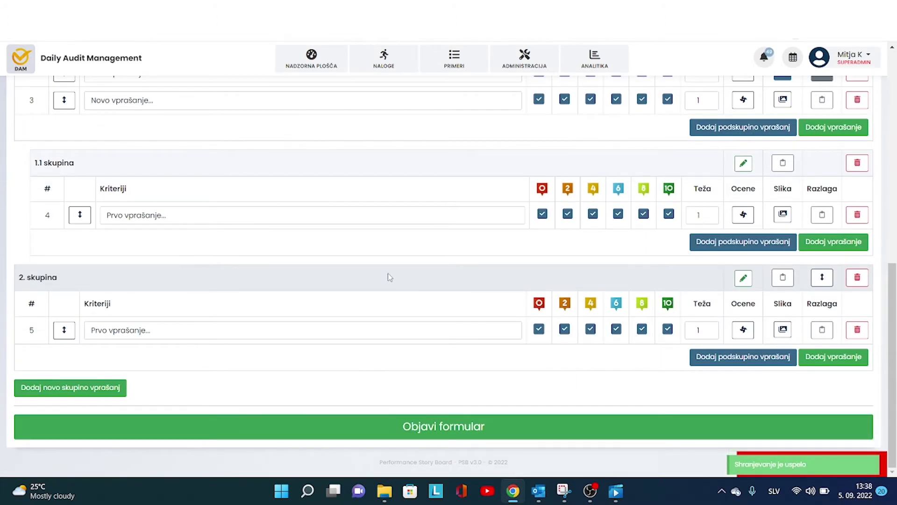
scroll(387, 276, up, 4)
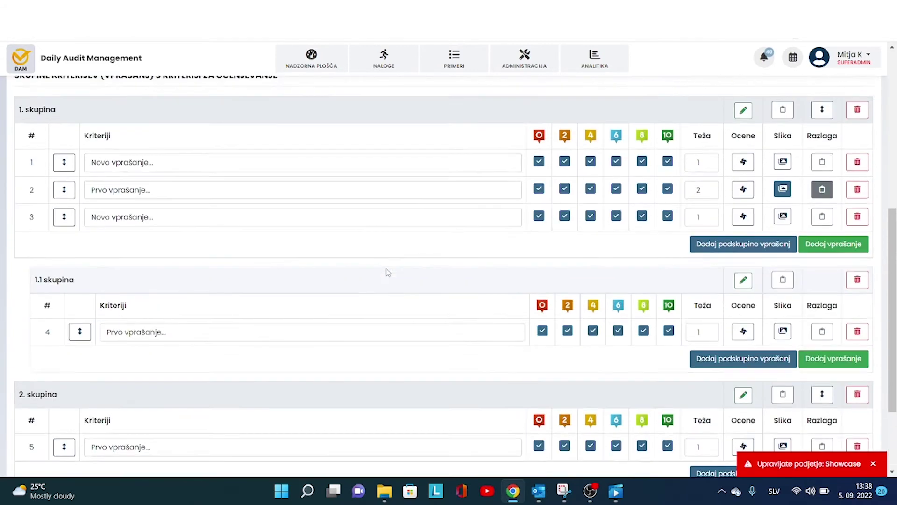
scroll(386, 274, down, 4)
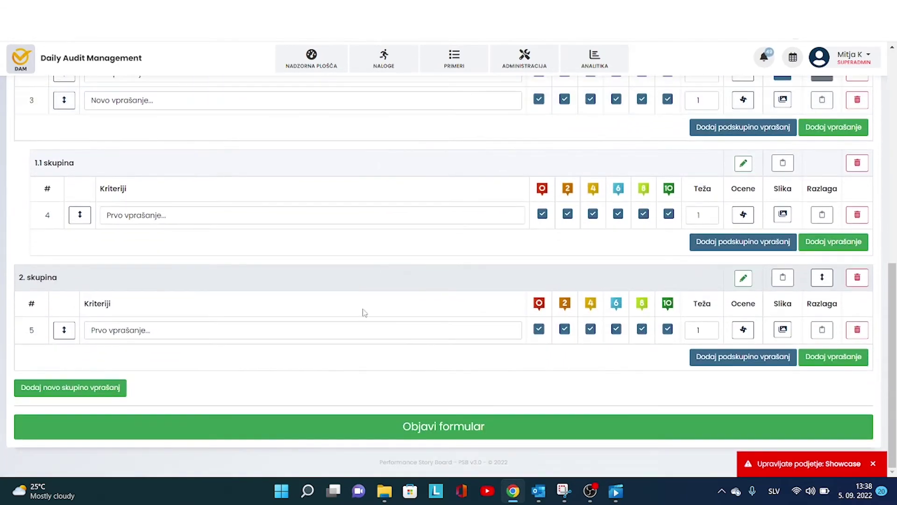
click(444, 434)
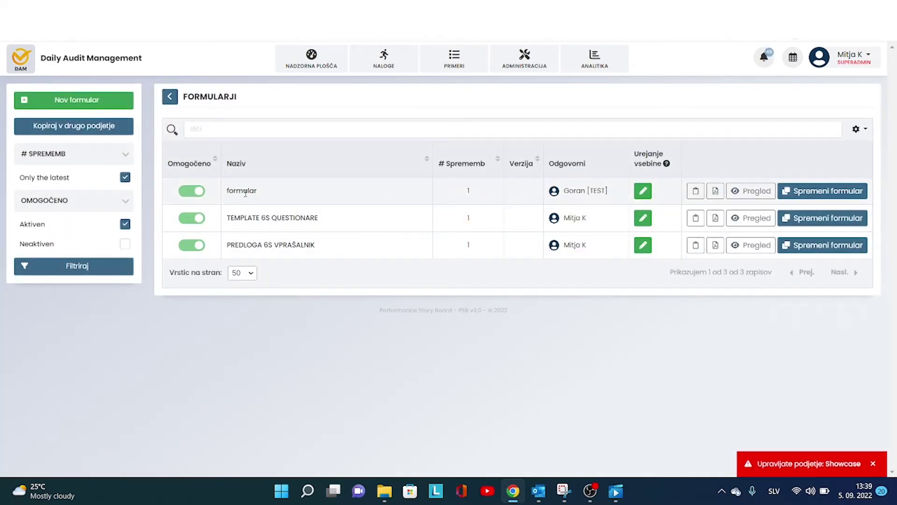
- Disable the form named "formular" in the forms list and enable it again
click(199, 197)
click(199, 196)
click(192, 191)
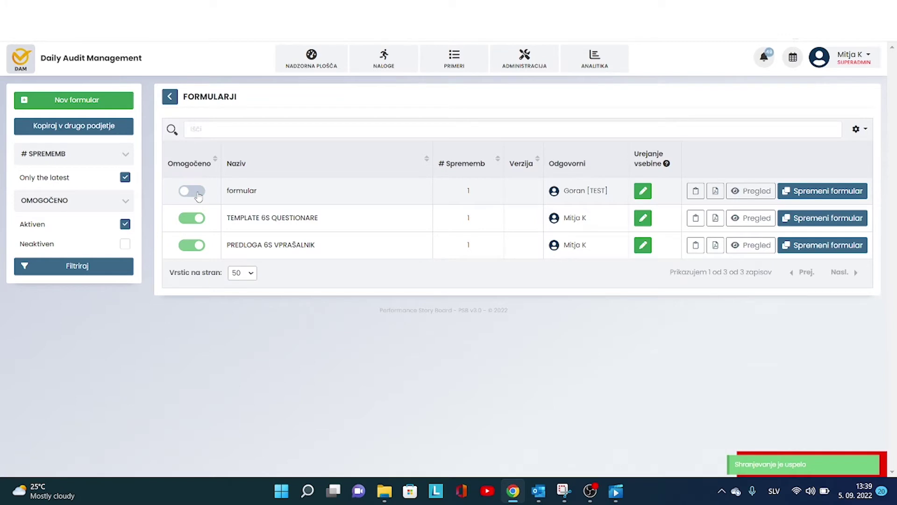
click(197, 192)
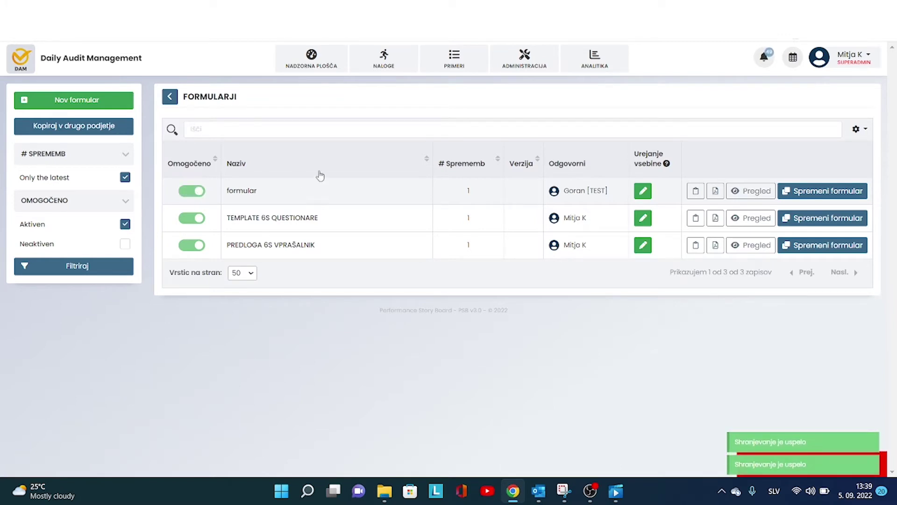
- Open the preview of the form named "formular" to see its groups, questions and ratings
click(758, 195)
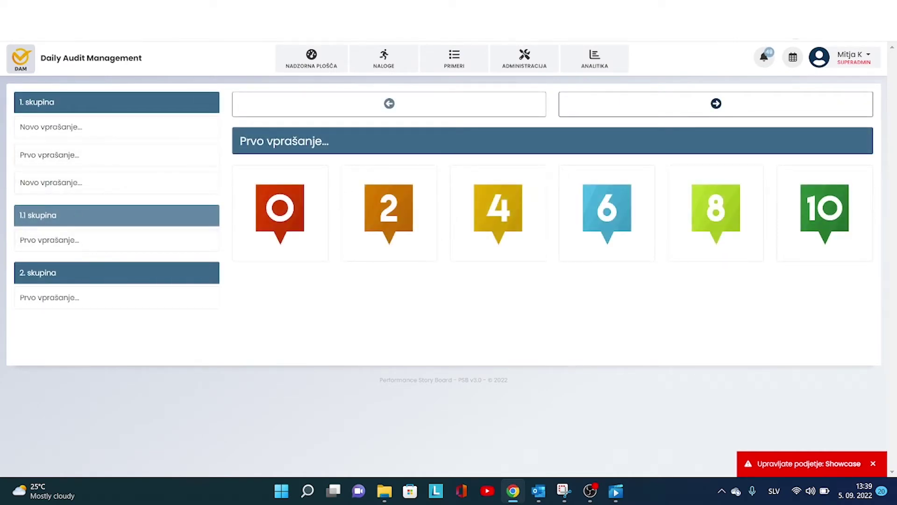
- Return to the forms list, view the notes of the form named "formular" and close them without adding one
key(alt+Left)
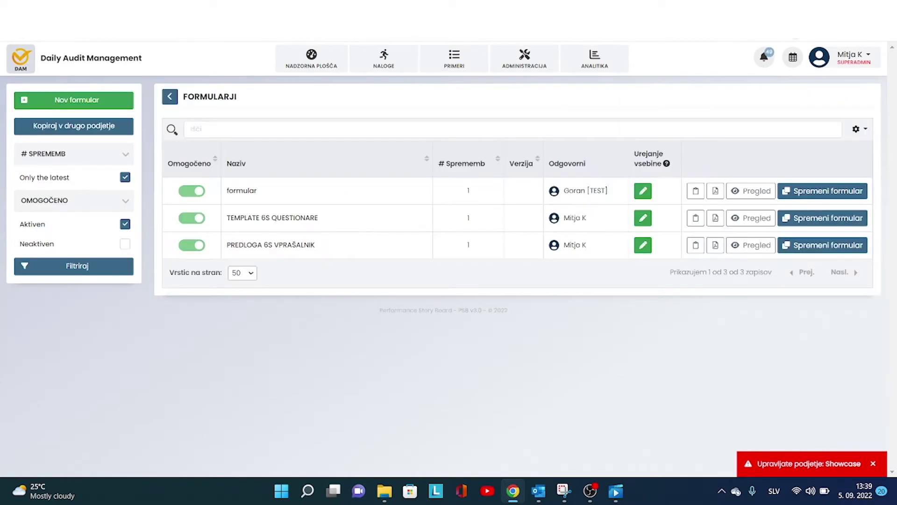
click(696, 191)
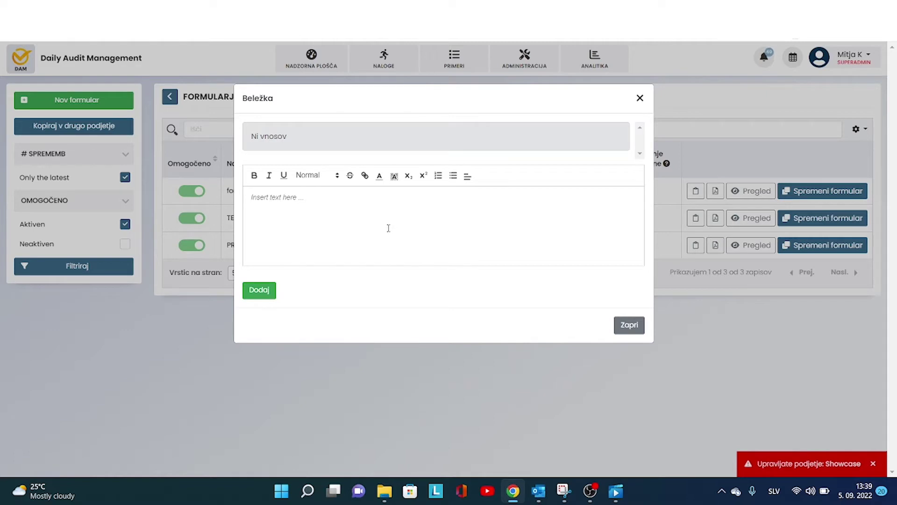
click(694, 157)
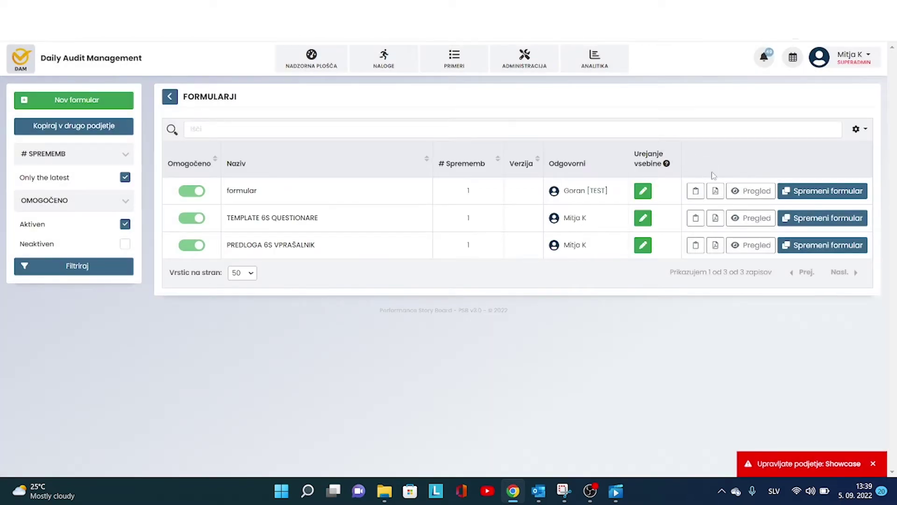
- Export the form named "formular" as a PDF, review its question groups and ratings, and close the document
click(717, 197)
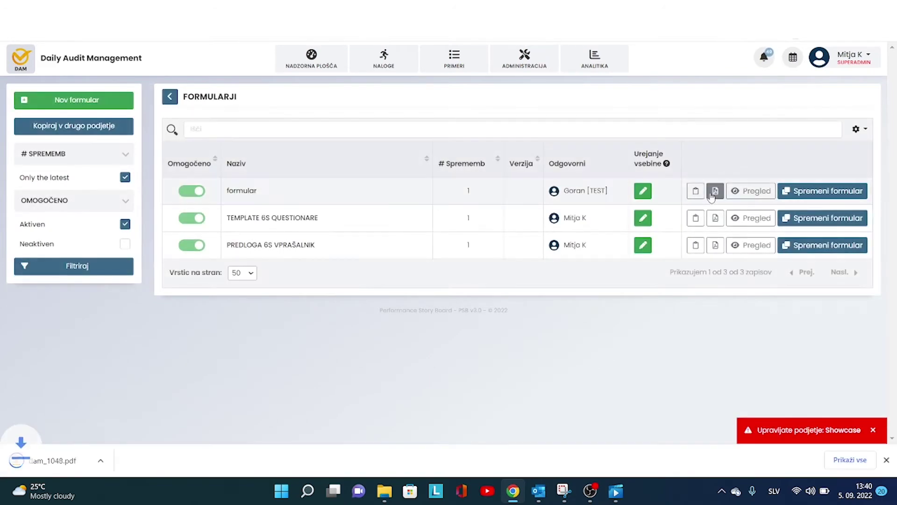
click(74, 461)
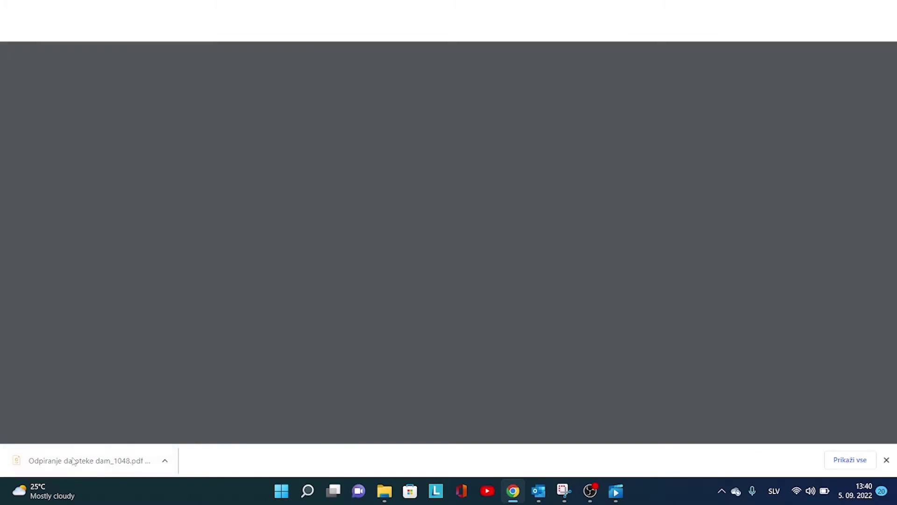
scroll(350, 234, down, 4)
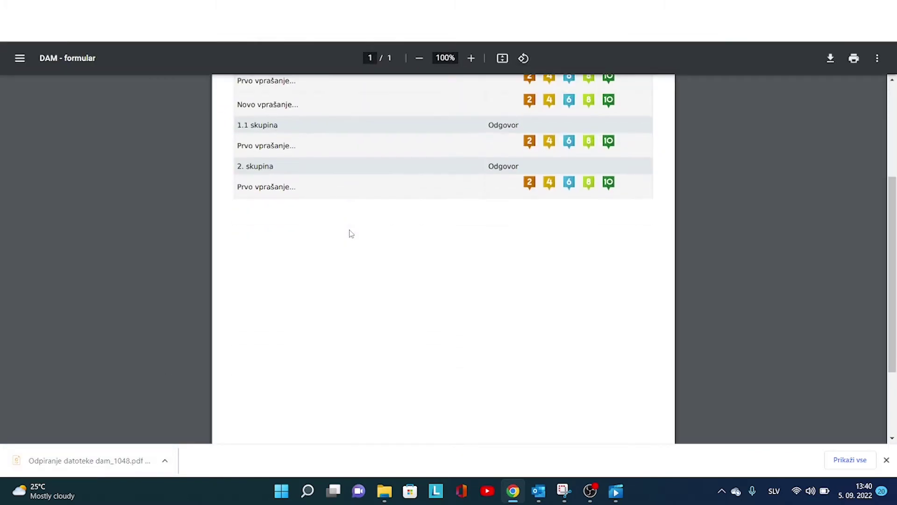
scroll(350, 234, up, 4)
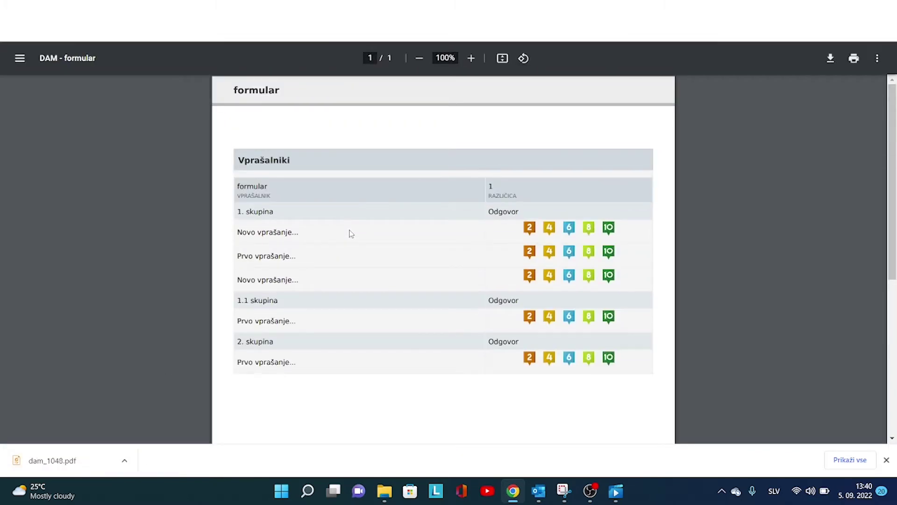
scroll(351, 233, down, 5)
scroll(351, 236, up, 5)
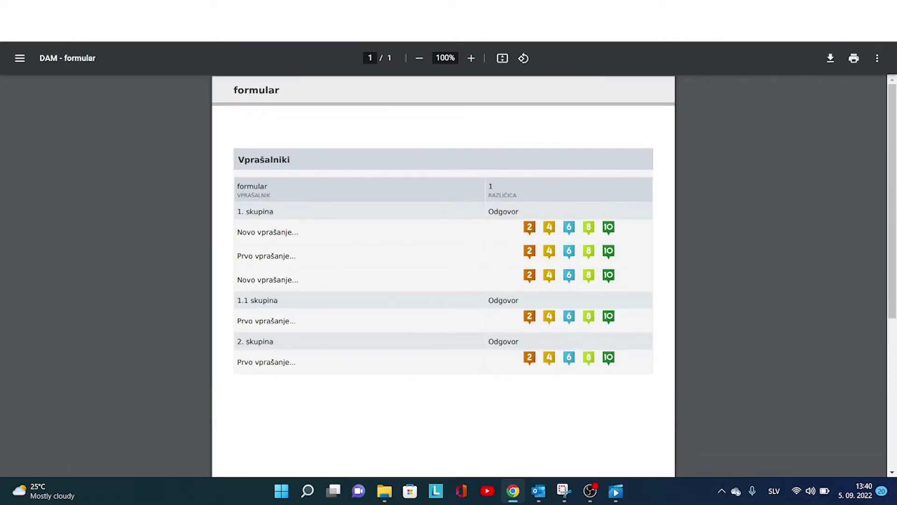
key(ctrl+w)
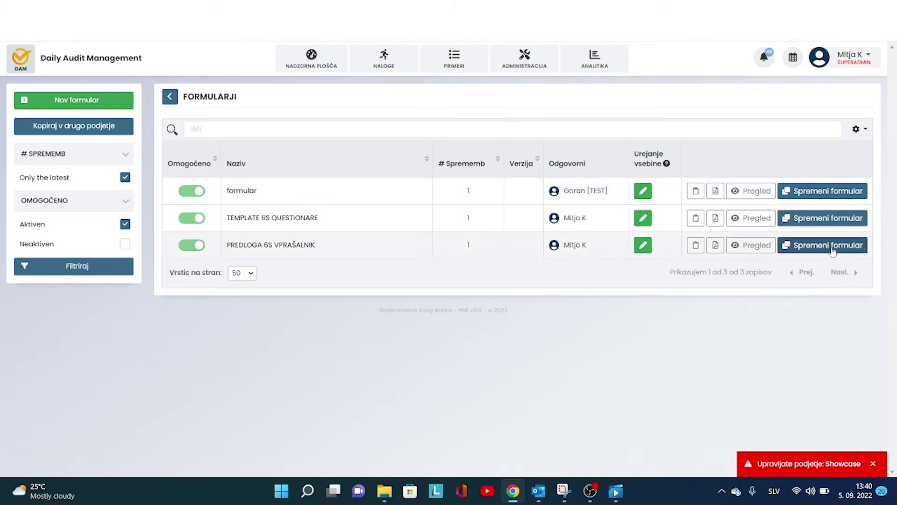
- Preview the form PREDLOGA 6S VPRAŠALNIK, look through its question groups, and return to the forms list
click(756, 248)
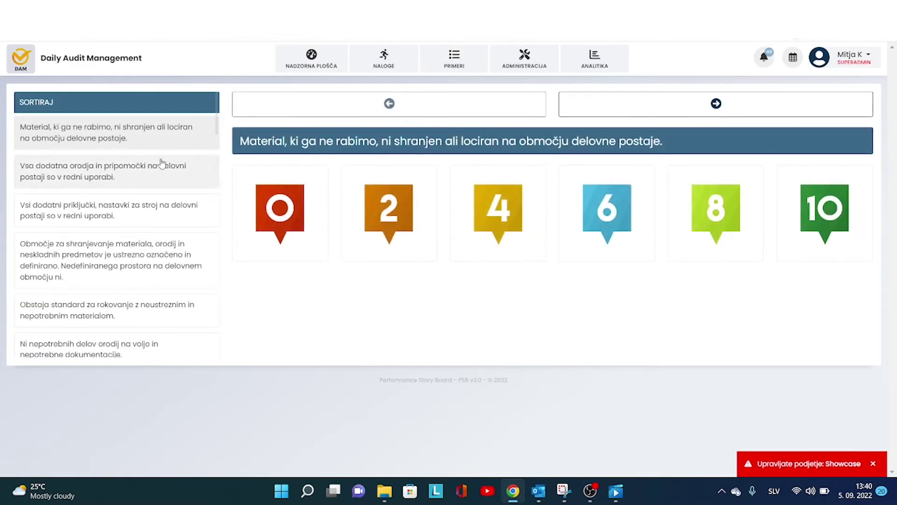
scroll(147, 165, down, 5)
scroll(147, 167, down, 10)
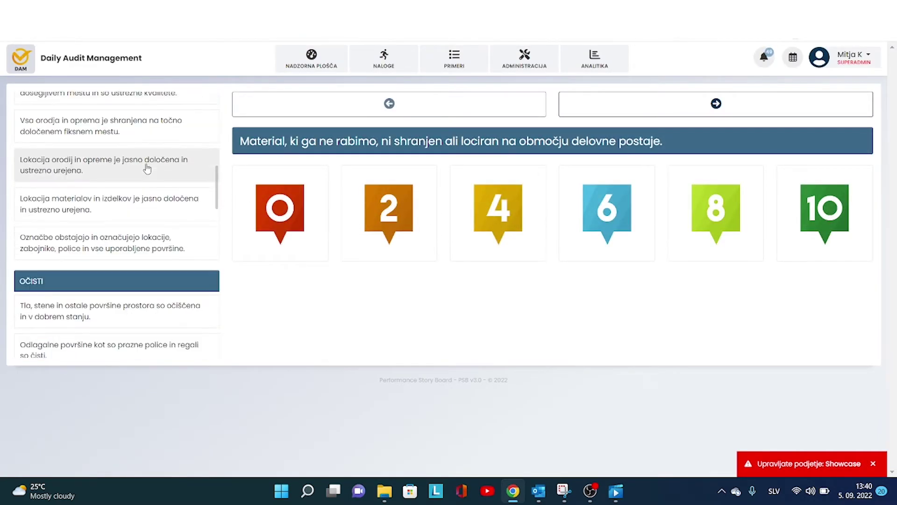
scroll(147, 167, down, 10)
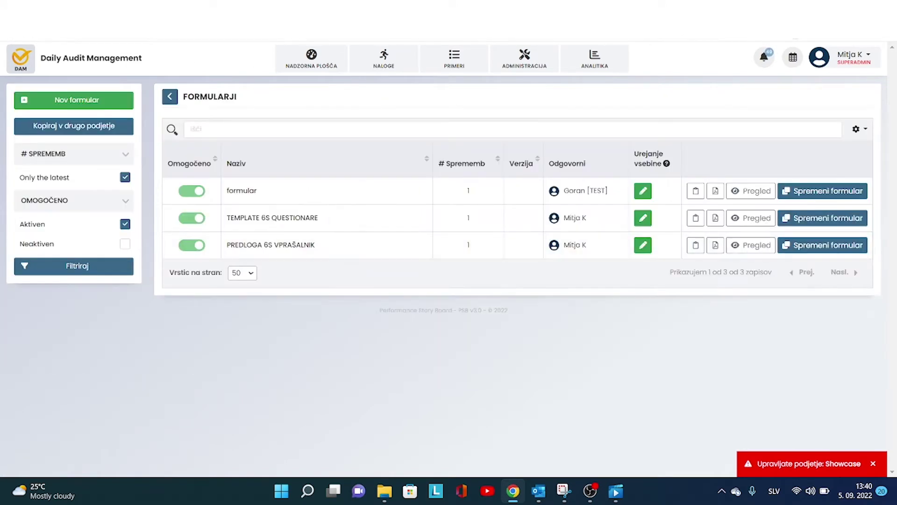
- Export PREDLOGA 6S VPRAŠALNIK as a PDF, review all its pages of questions, and close the document
click(715, 251)
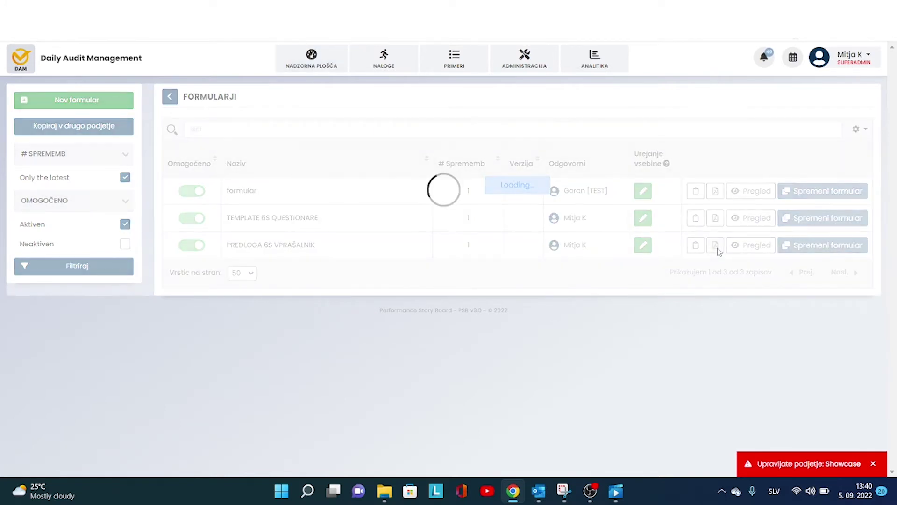
click(76, 460)
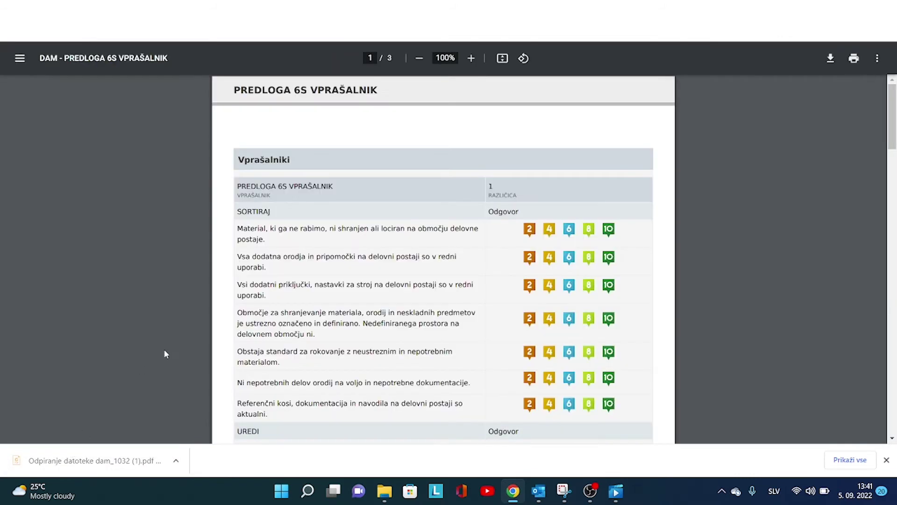
scroll(404, 237, down, 6)
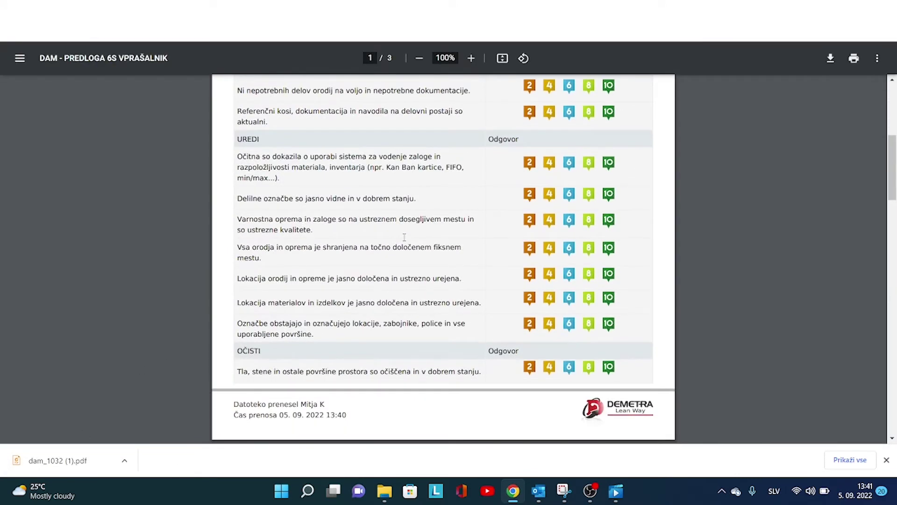
scroll(405, 237, up, 6)
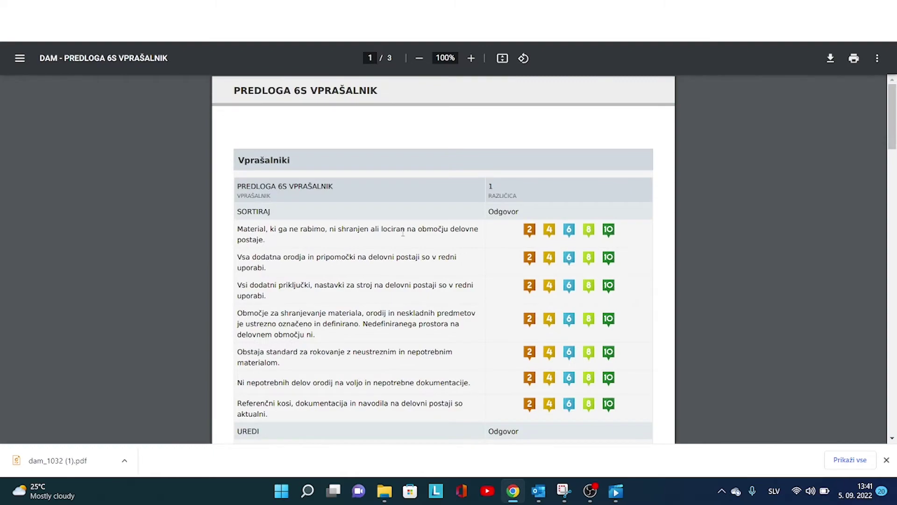
scroll(405, 235, down, 13)
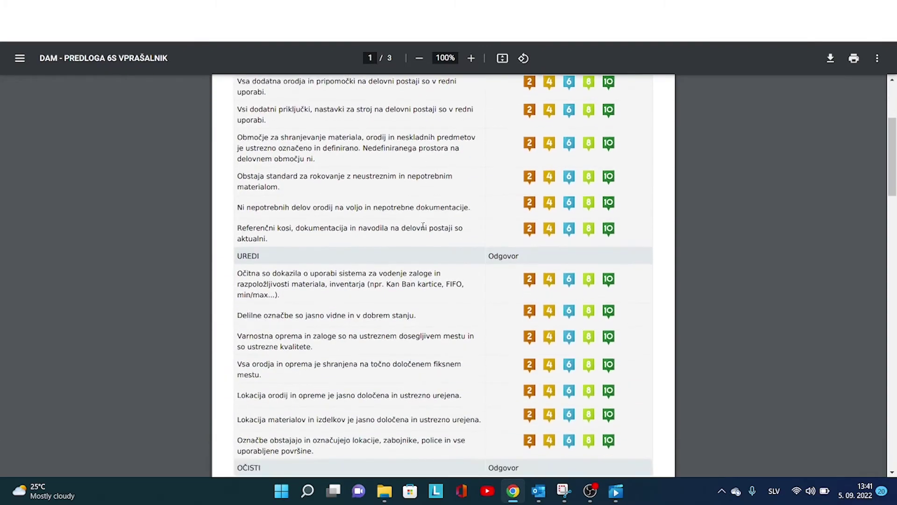
scroll(423, 226, down, 14)
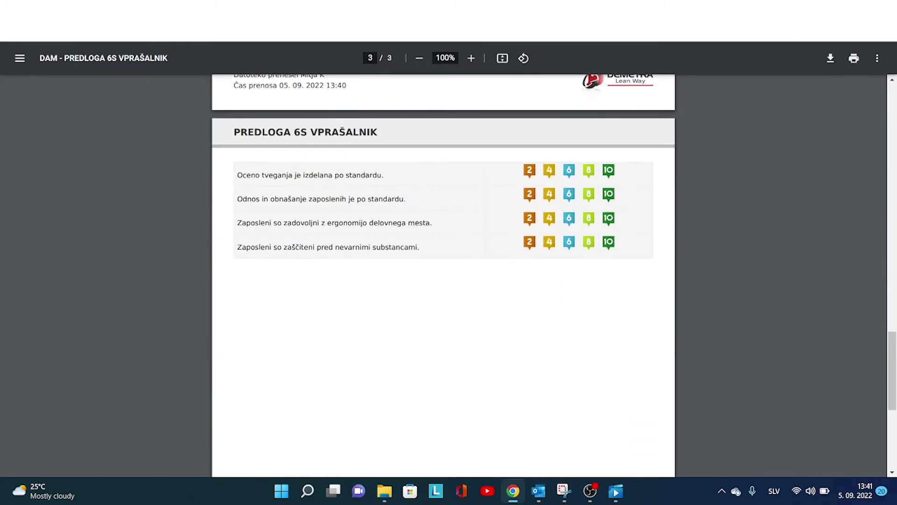
key(ctrl+w)
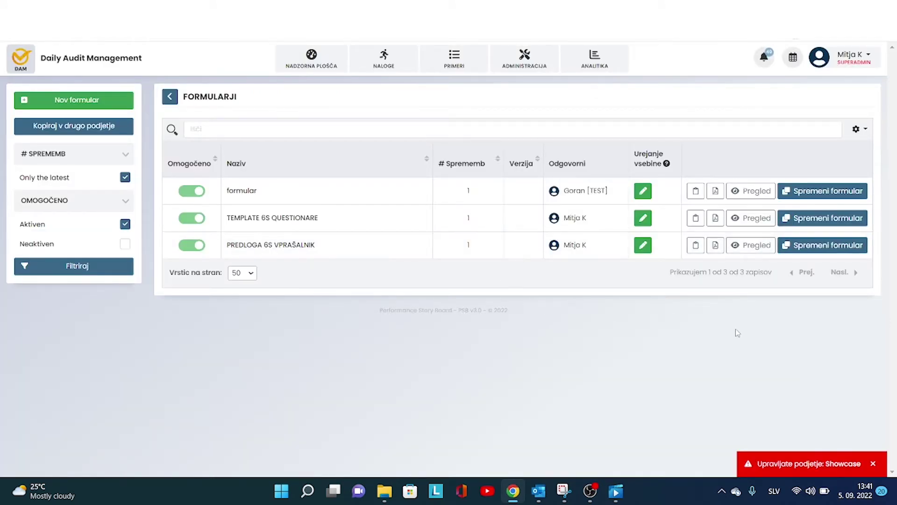
- Create a changed revision of the form named "formular", review its editable content, and return to the forms list without publishing
click(828, 196)
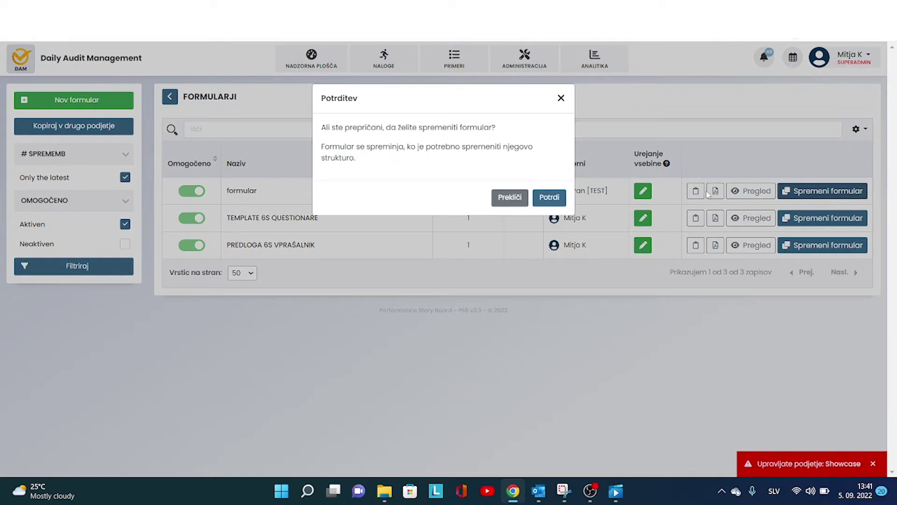
click(550, 198)
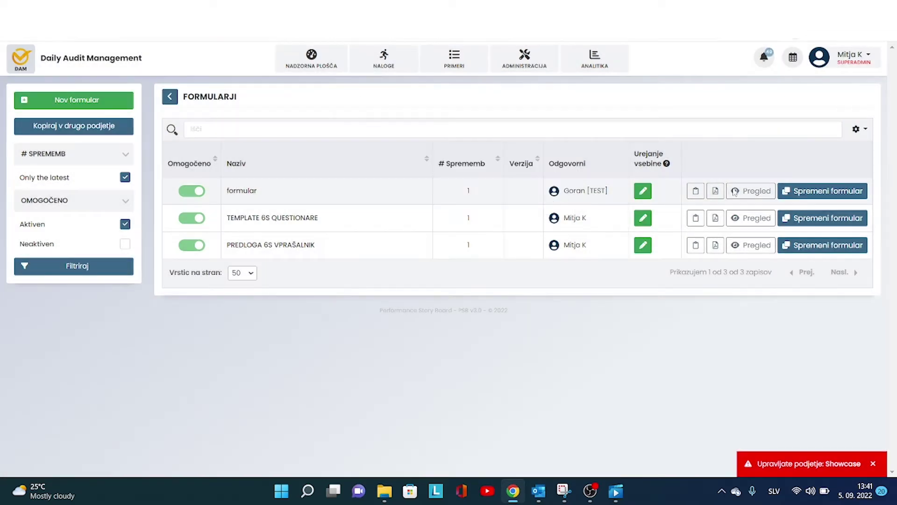
scroll(533, 219, down, 5)
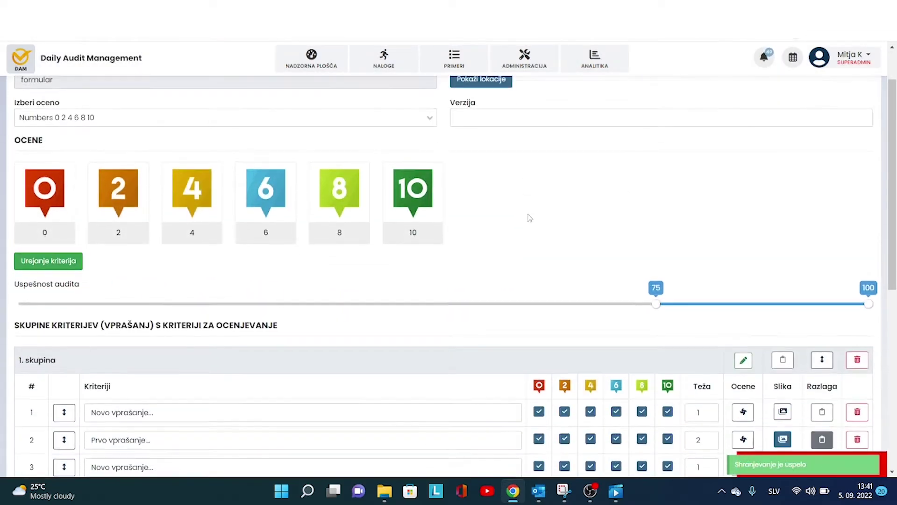
scroll(529, 218, down, 4)
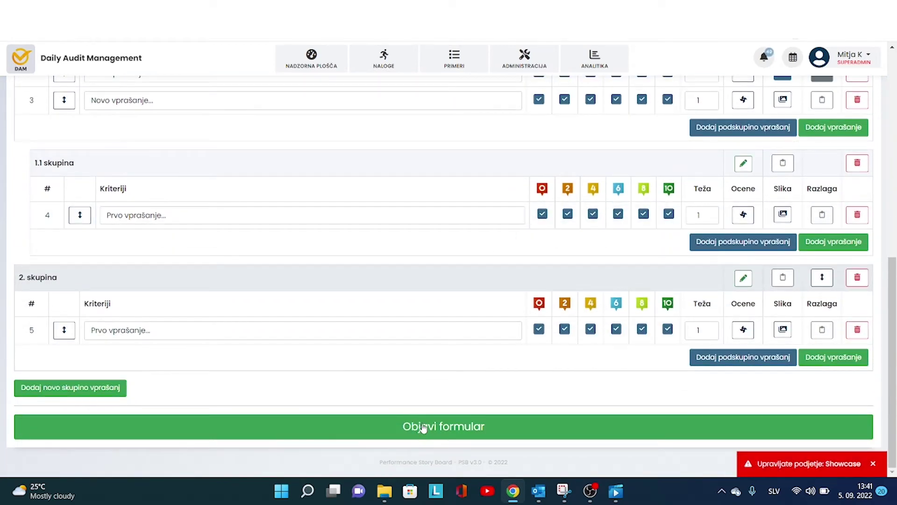
scroll(433, 388, up, 10)
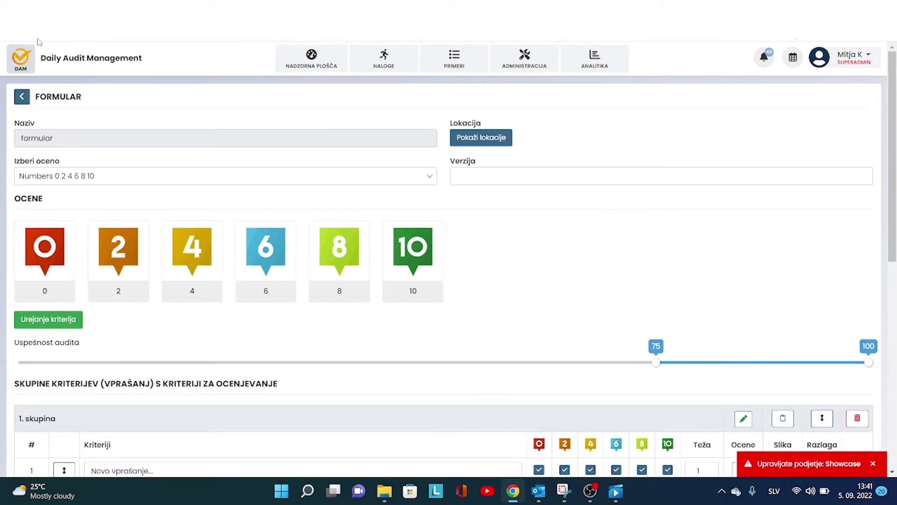
click(21, 96)
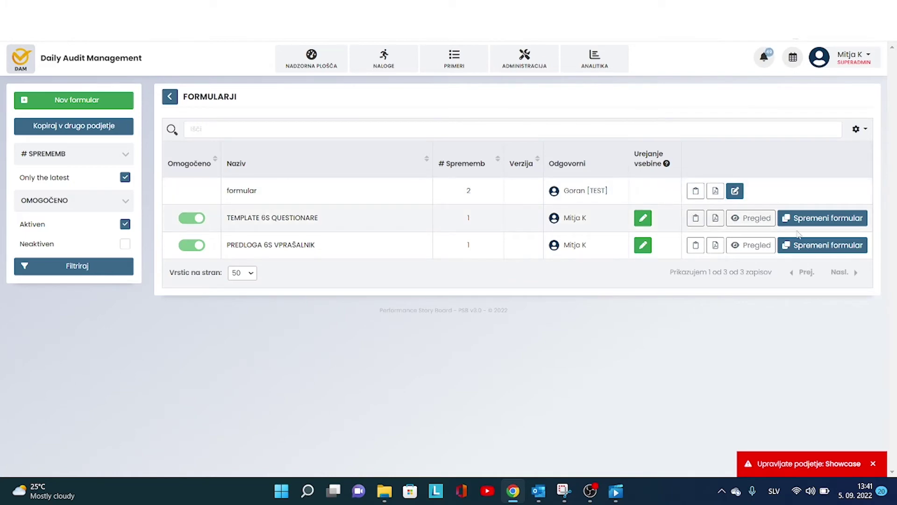
- Reopen the unpublished revision of the form named "formular" for editing and publish it
click(734, 191)
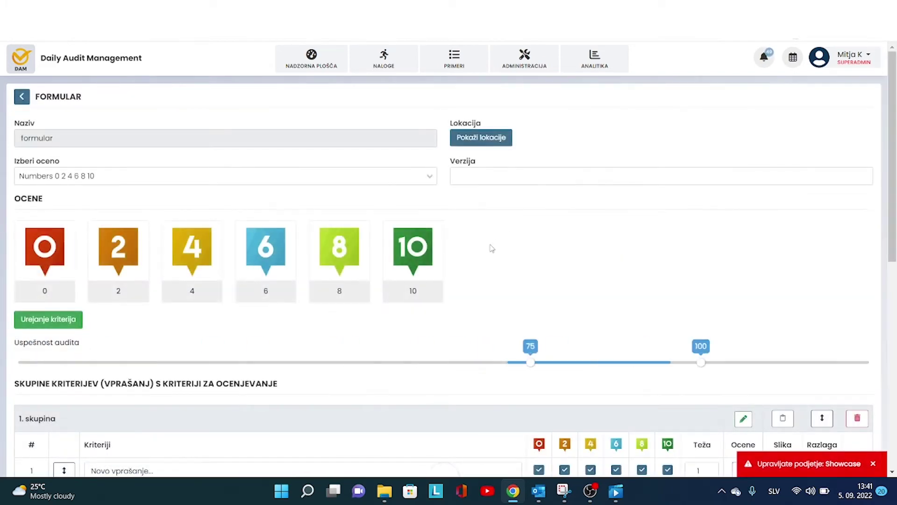
scroll(457, 246, down, 10)
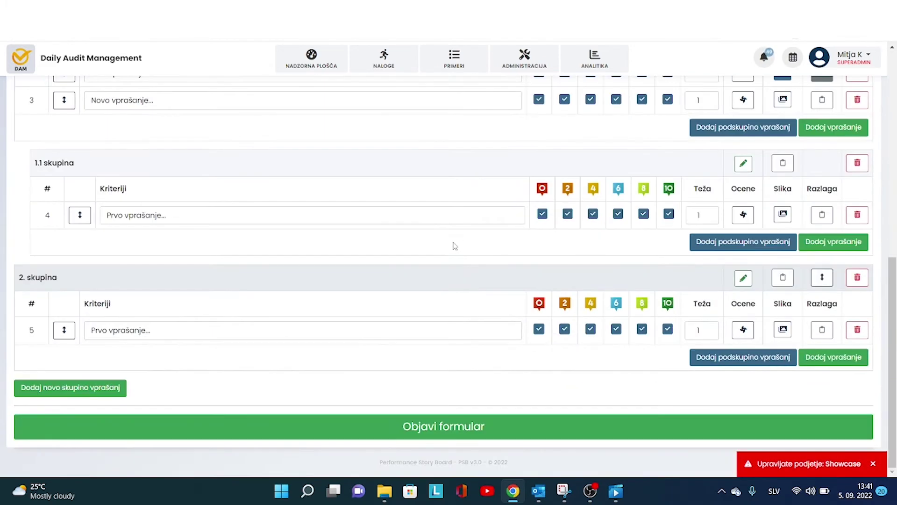
click(439, 434)
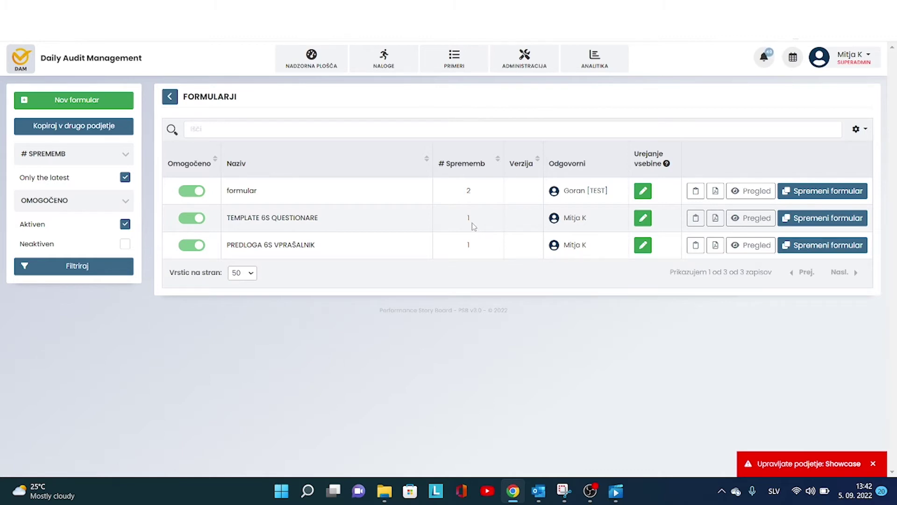
- Add a new audit case named "audit delovnega mesta" with location Proizvodnja and form PREDLOGA 6S VPRAŠALNIK
click(169, 98)
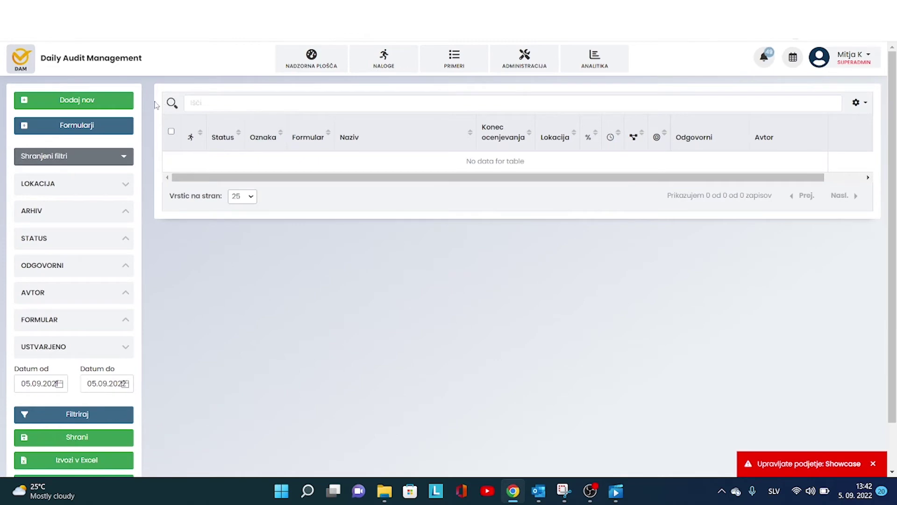
click(99, 104)
click(353, 143)
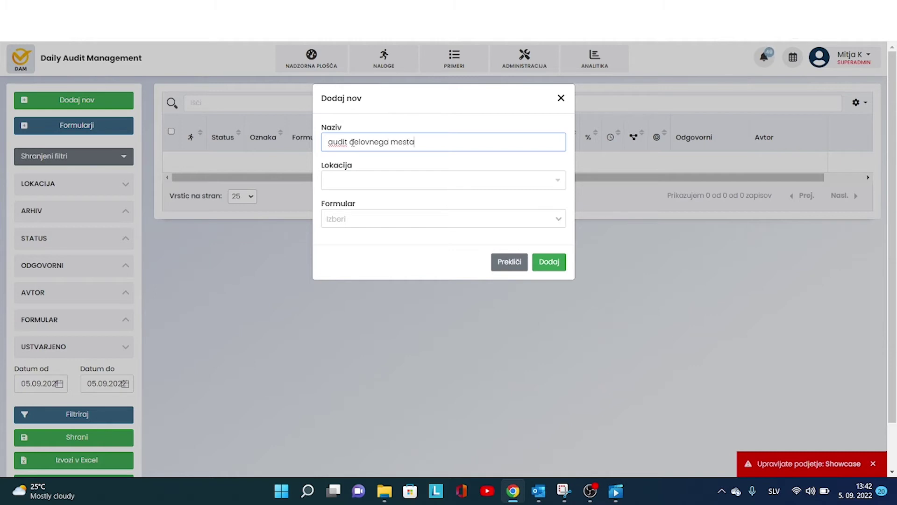
click(372, 180)
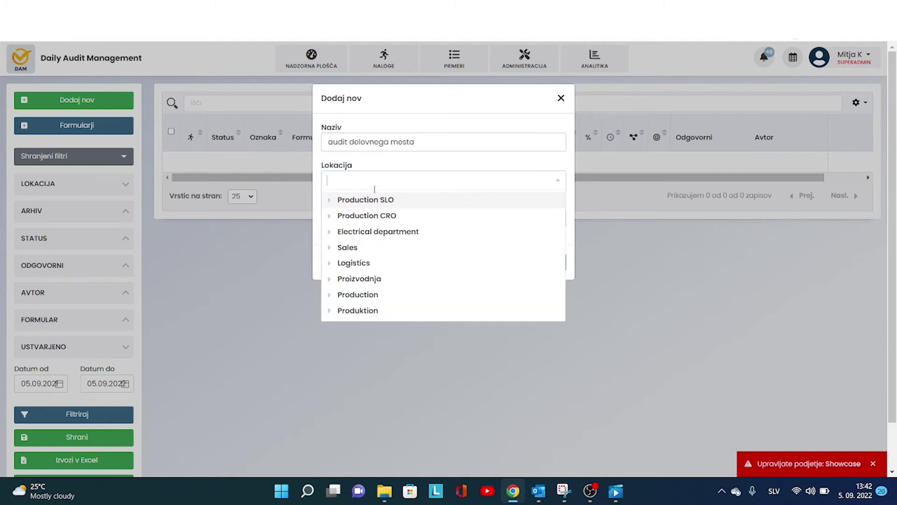
click(385, 282)
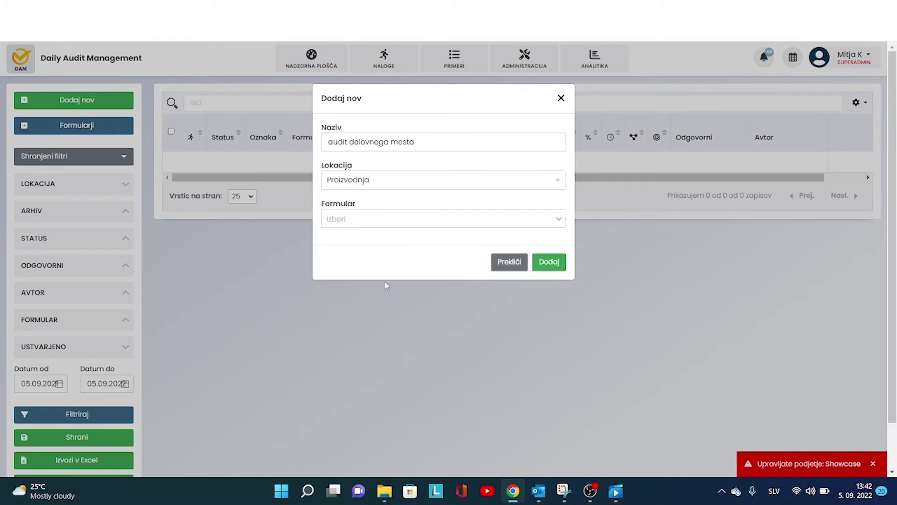
click(407, 223)
click(368, 219)
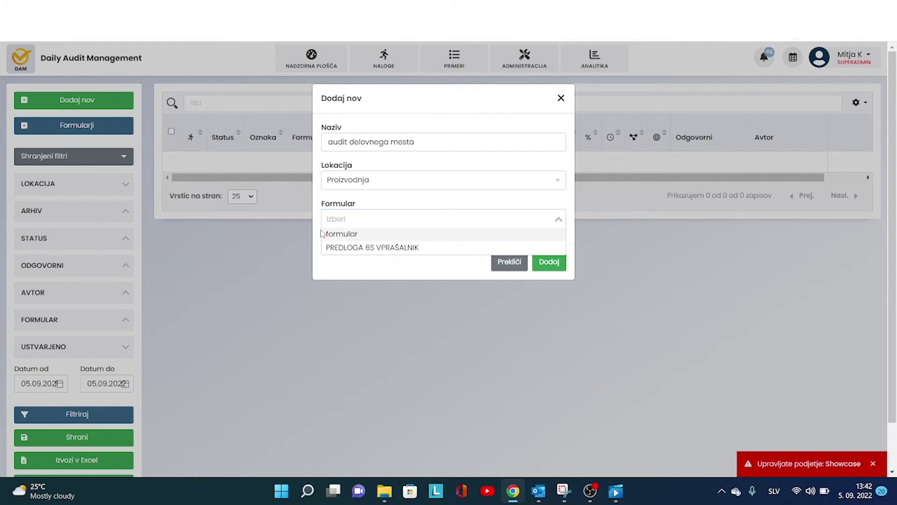
click(346, 249)
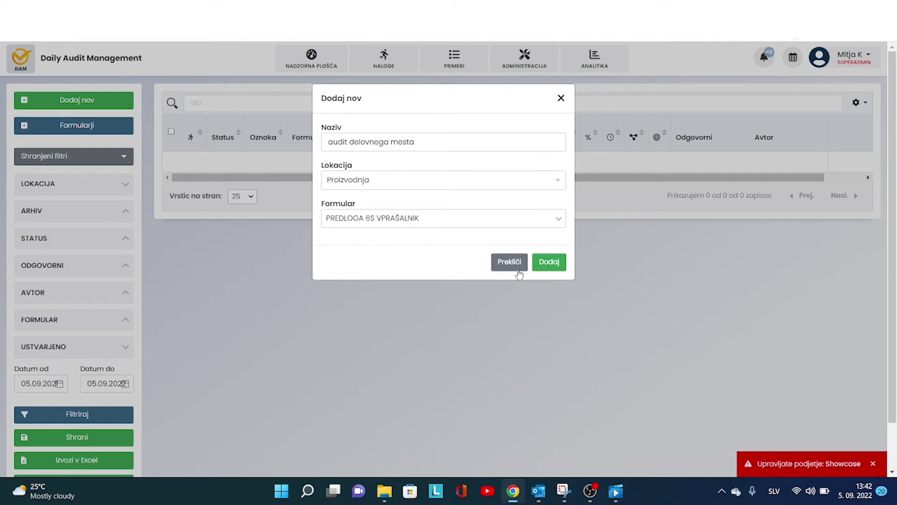
click(541, 262)
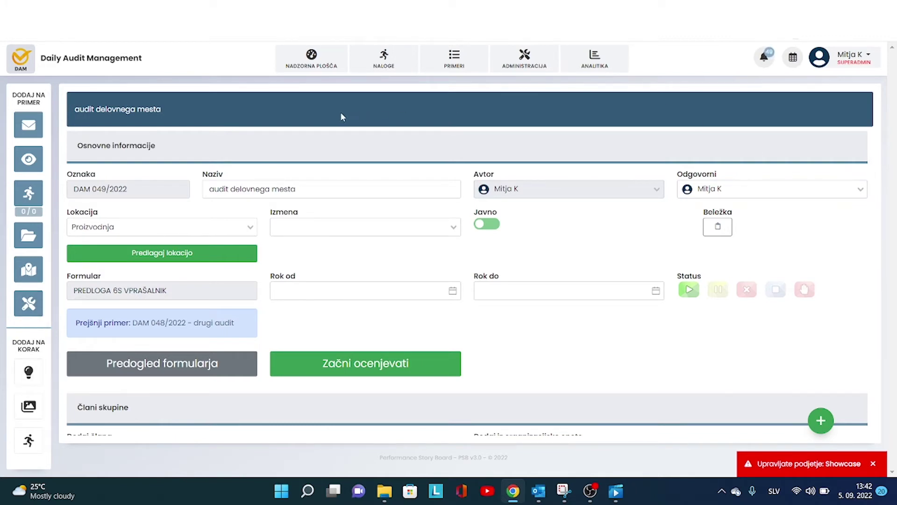
- Set the audit case's shift to EKIPA C and its start deadline to 05.09.2022 06:00
click(384, 224)
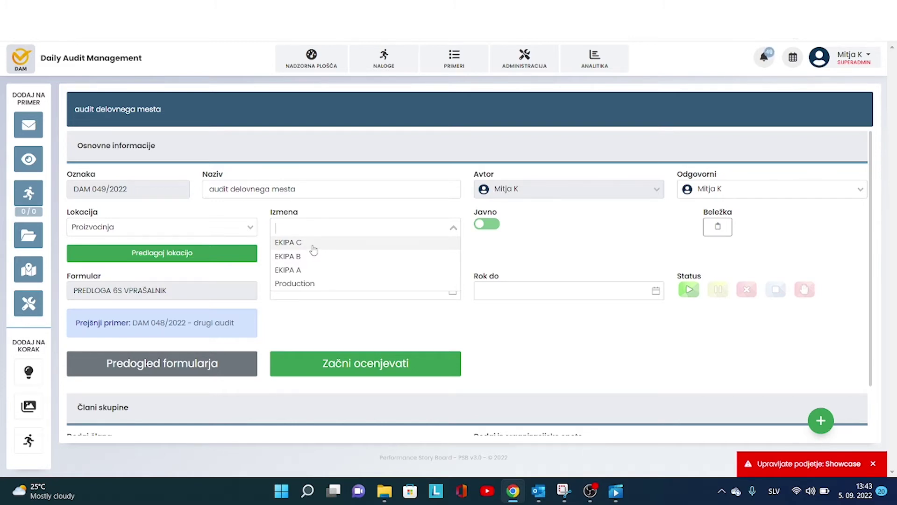
click(314, 248)
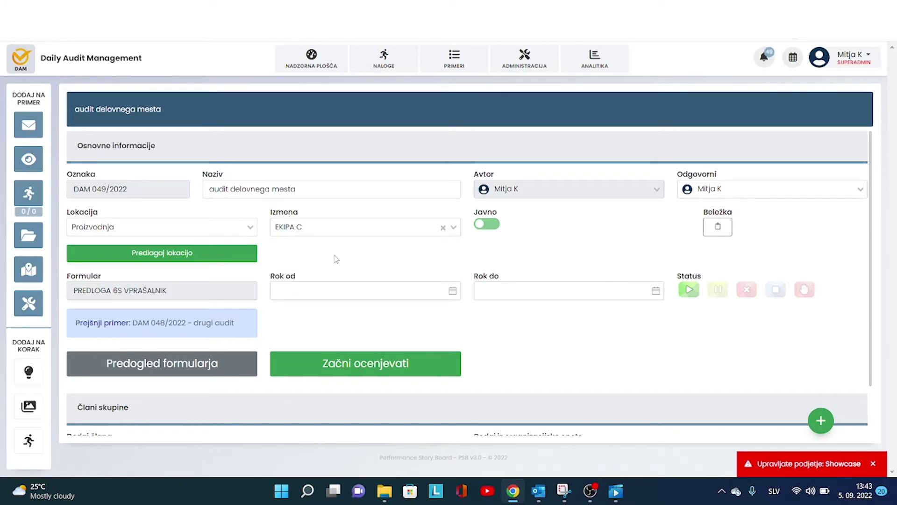
click(347, 289)
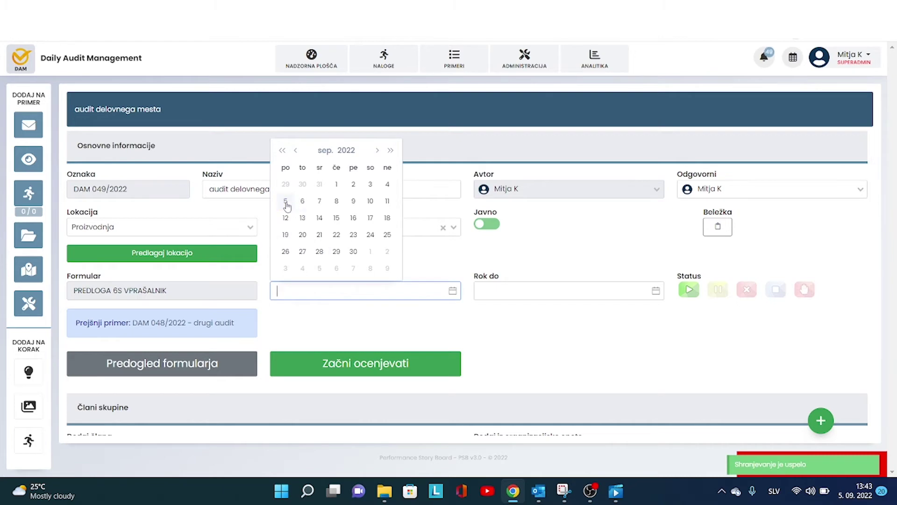
click(285, 202)
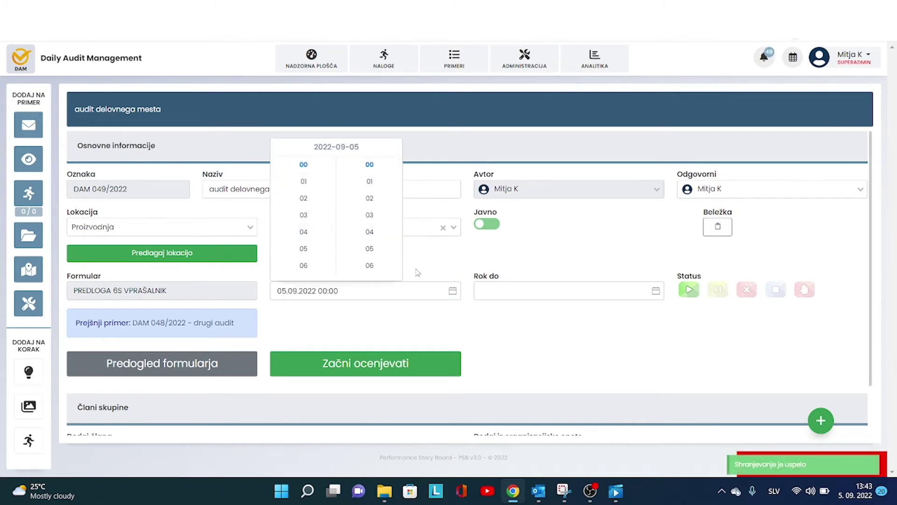
click(304, 265)
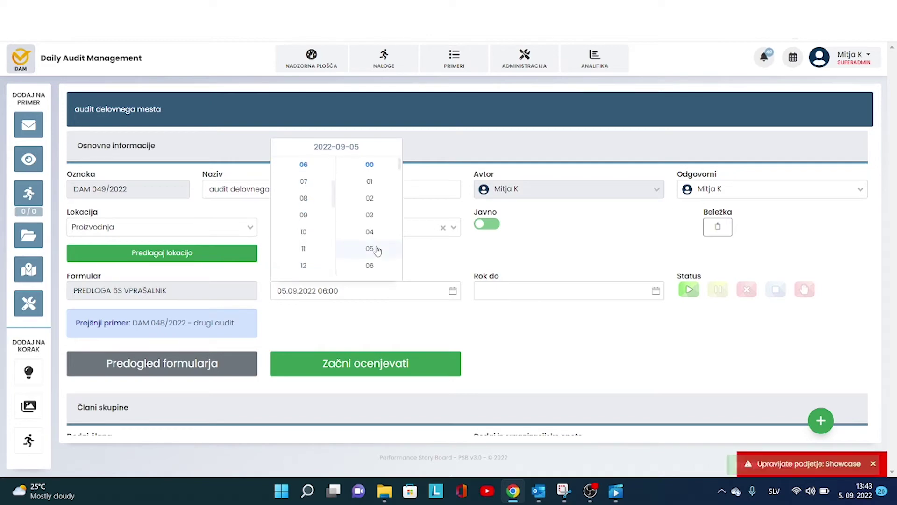
- Set the audit case's end deadline to 06.09.2022 05:00
click(520, 294)
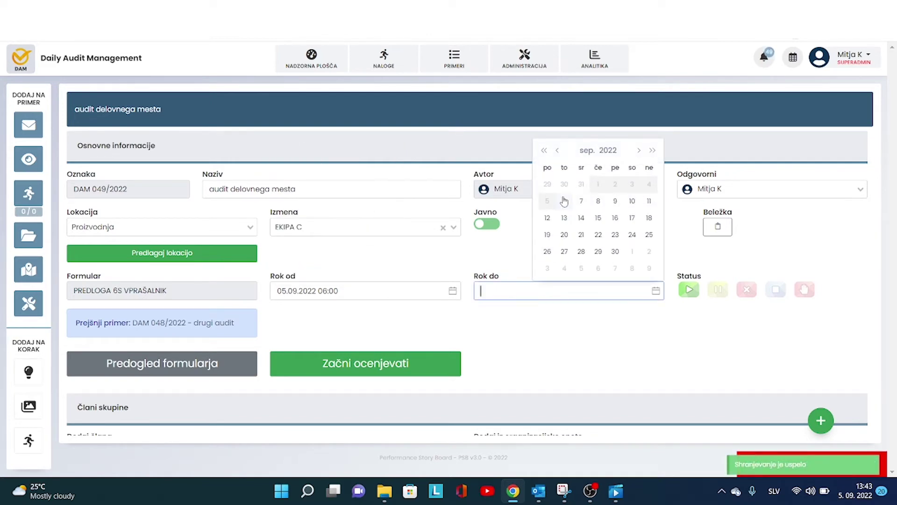
click(565, 202)
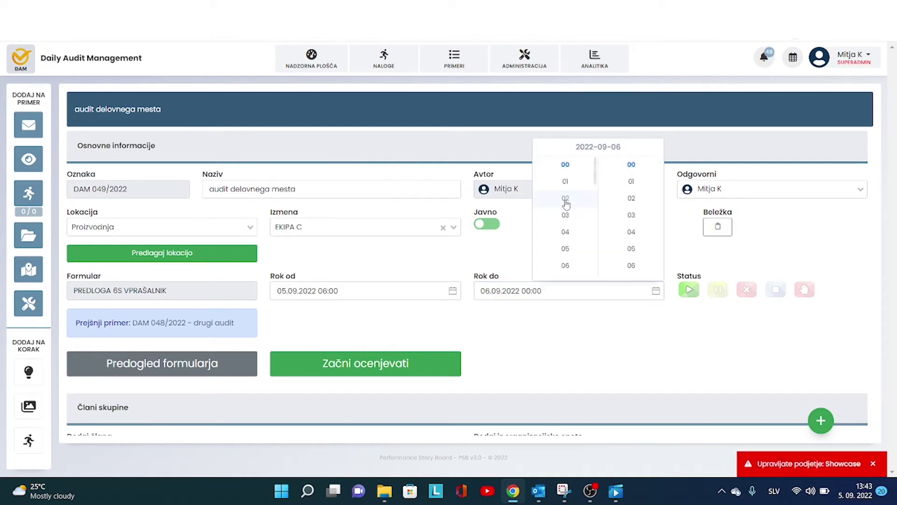
click(565, 248)
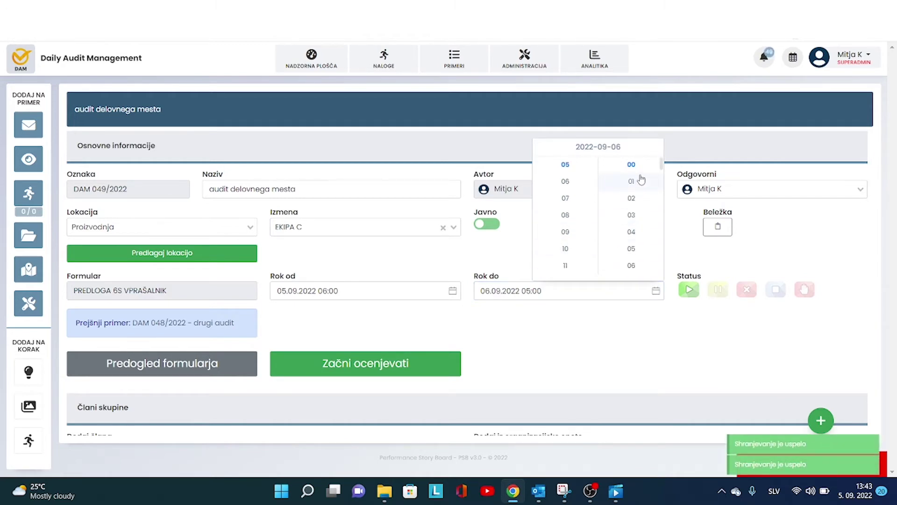
click(627, 352)
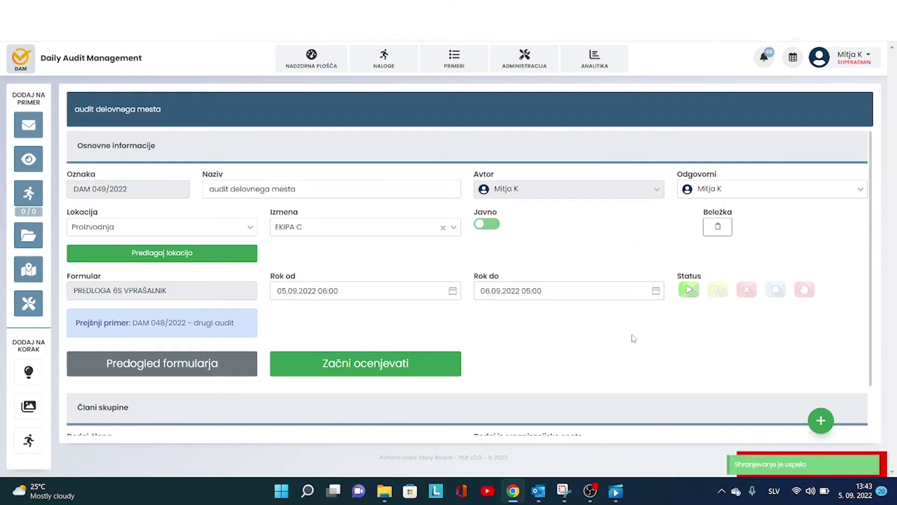
- Preview the case's form, look through its list of questions, and return to the audit case
click(169, 367)
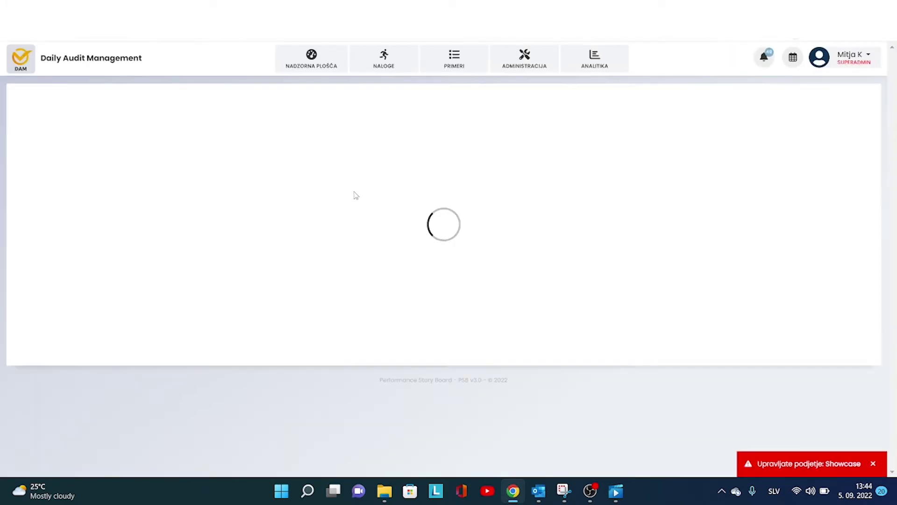
scroll(165, 226, down, 12)
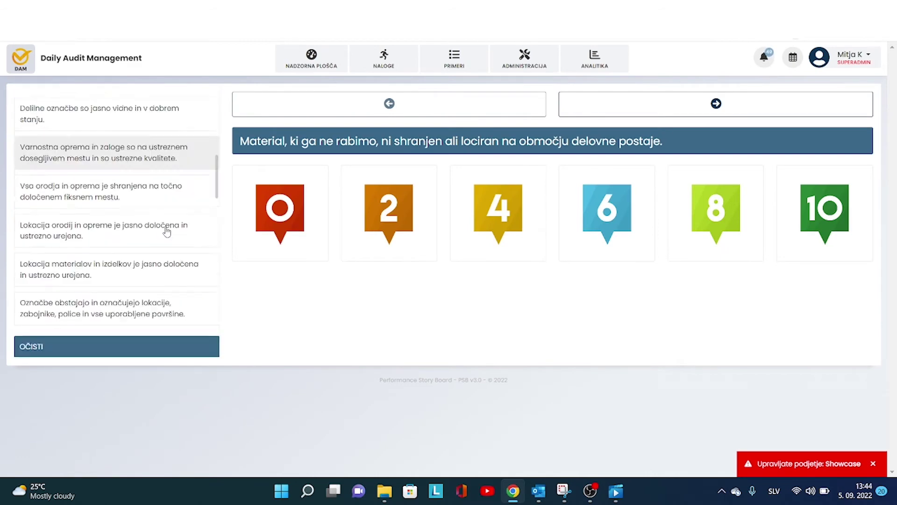
scroll(167, 230, down, 5)
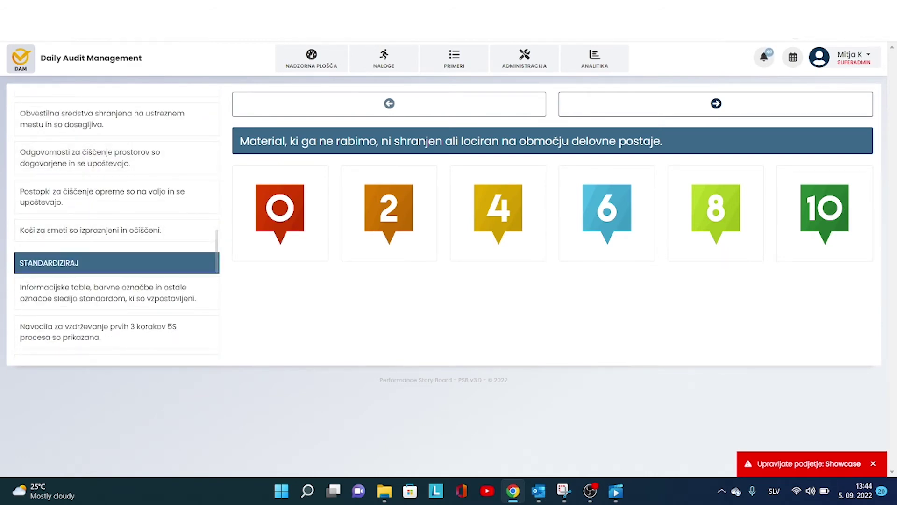
key(alt+Left)
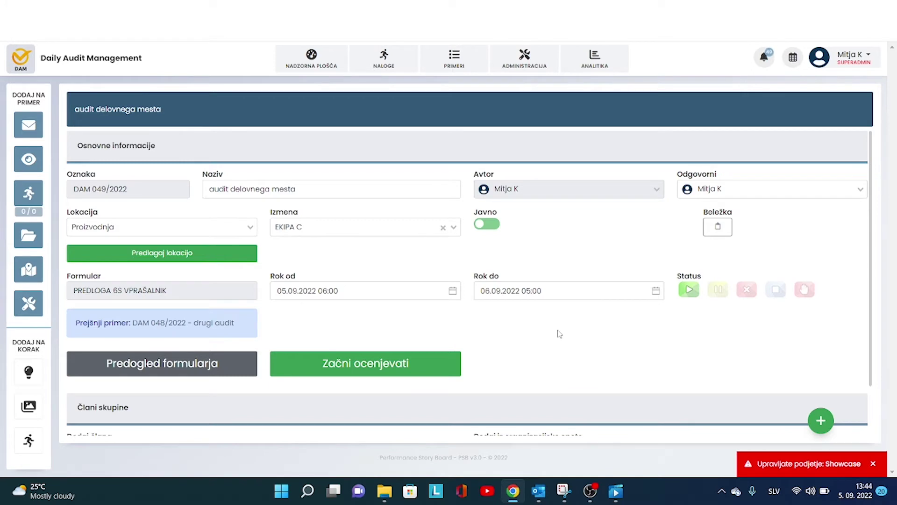
- Add two individual employees to the audit case's group members
scroll(559, 333, down, 3)
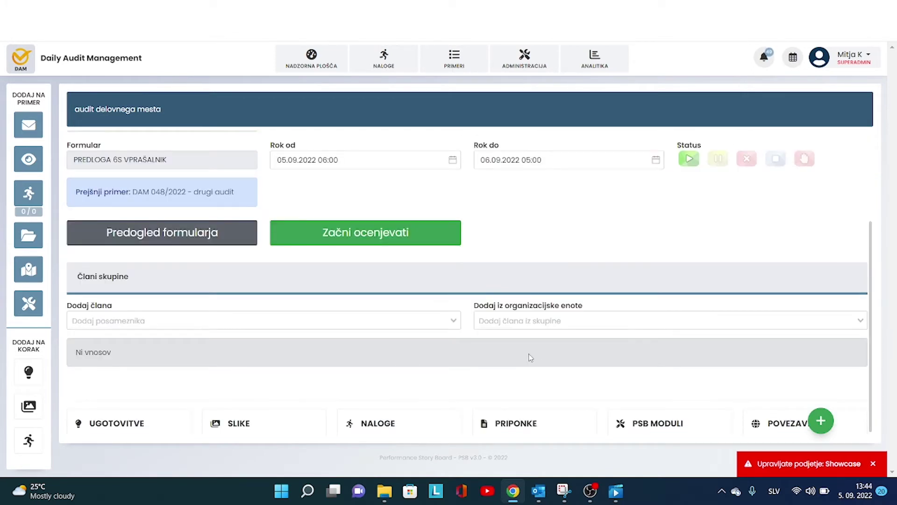
scroll(512, 368, down, 1)
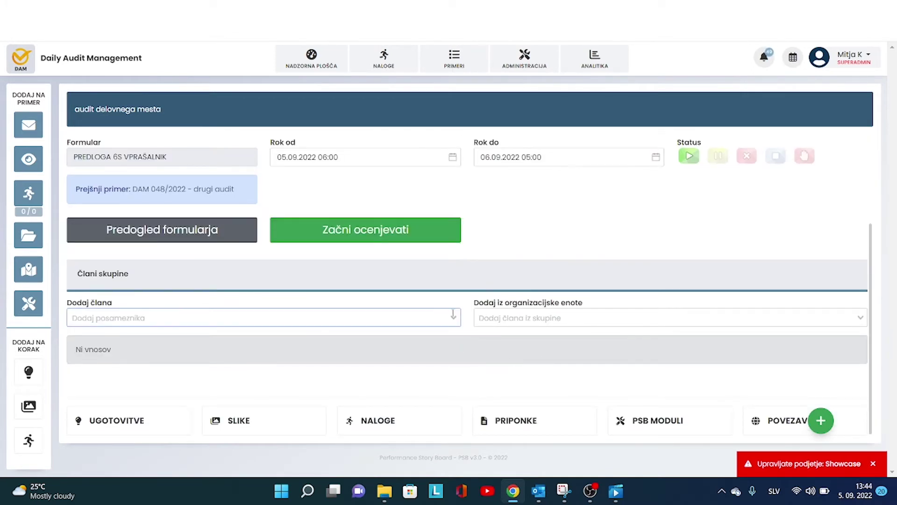
click(439, 318)
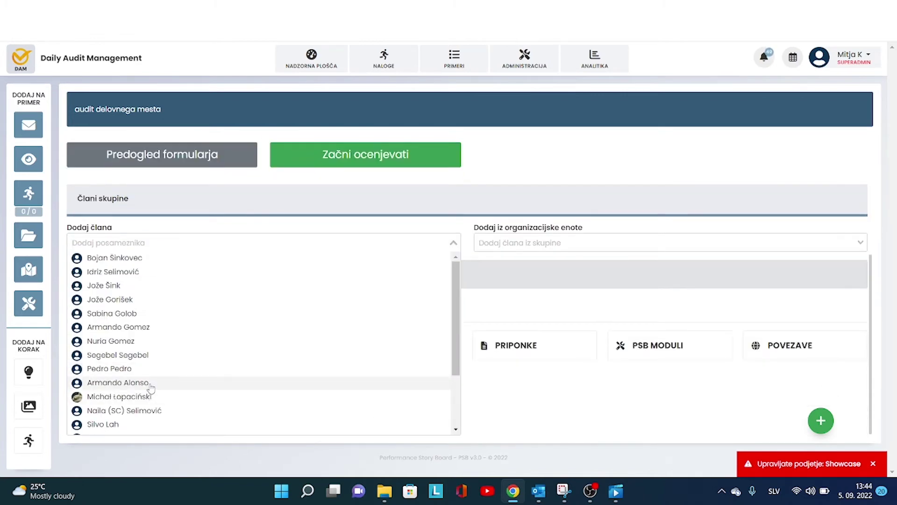
click(179, 288)
click(261, 318)
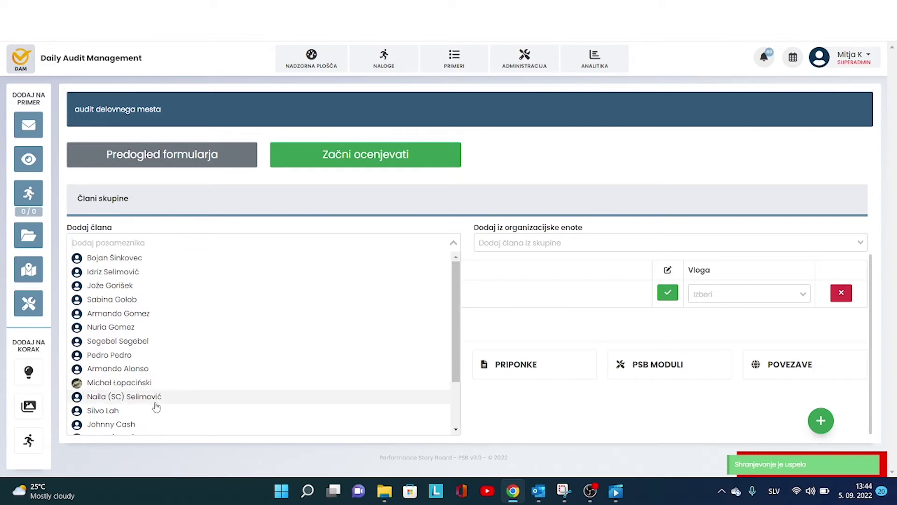
click(209, 289)
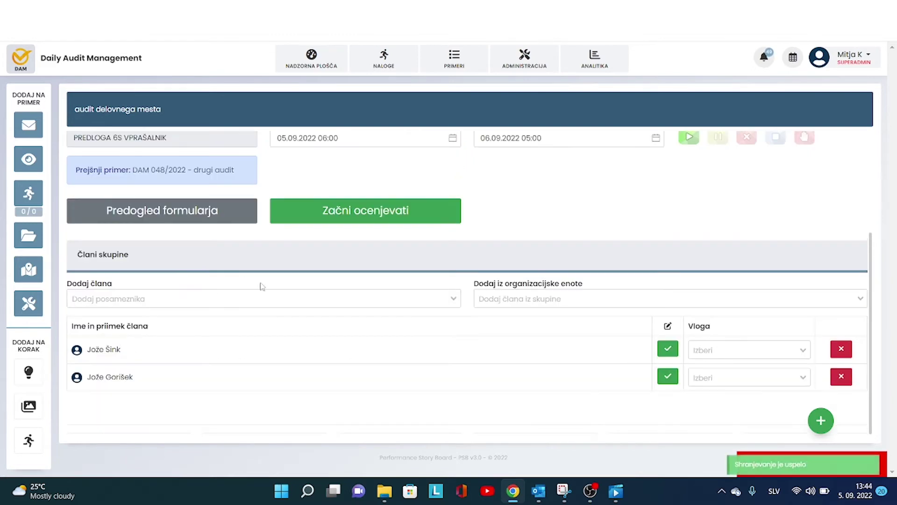
- Add the members of the organisational unit Developerji to the case's group and check the member list
click(514, 301)
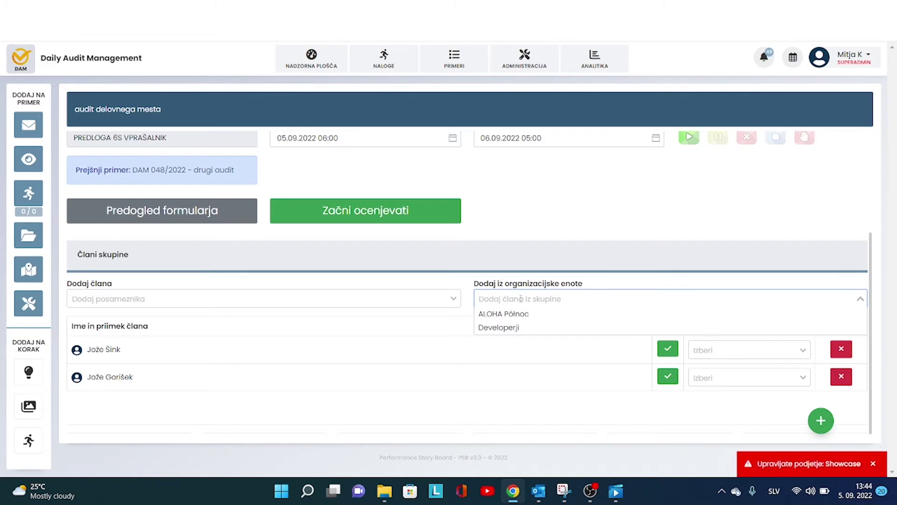
click(496, 327)
scroll(308, 330, down, 2)
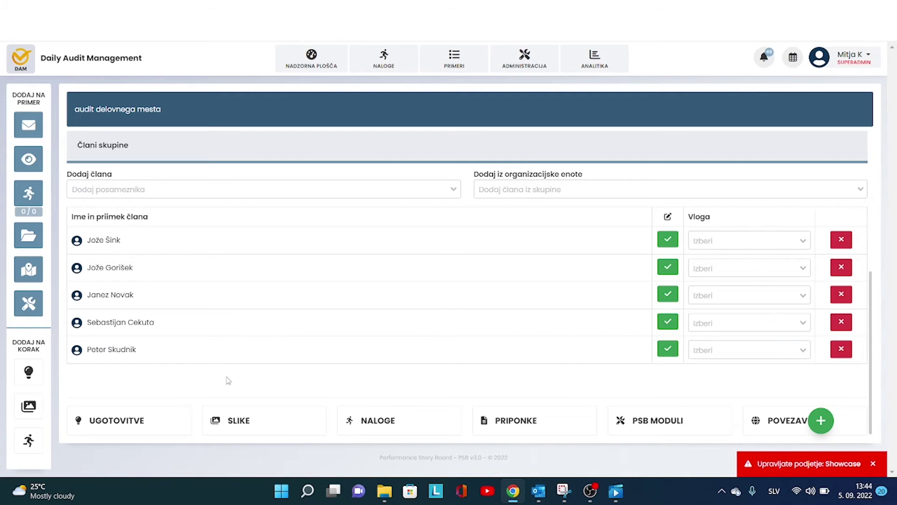
scroll(356, 220, up, 5)
scroll(351, 209, down, 5)
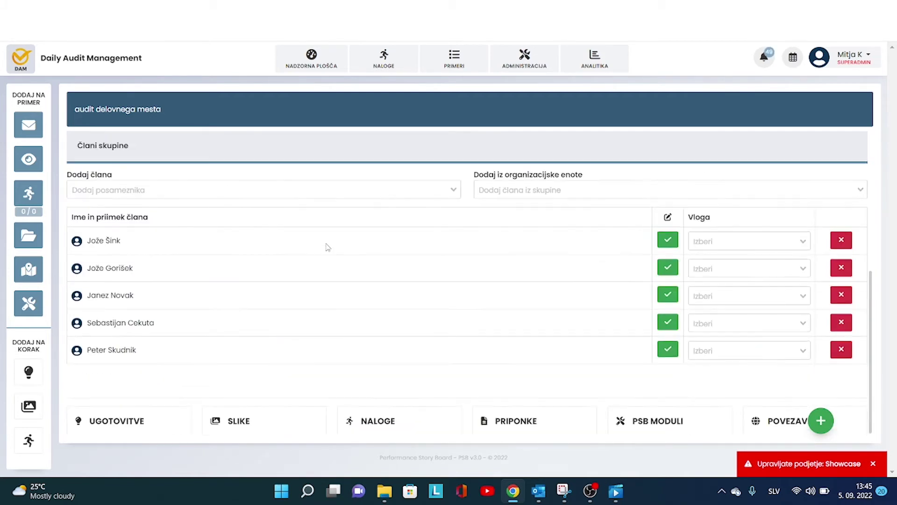
- Look through the case's findings, images, tasks, attachments, PSB modules and links sections
click(125, 419)
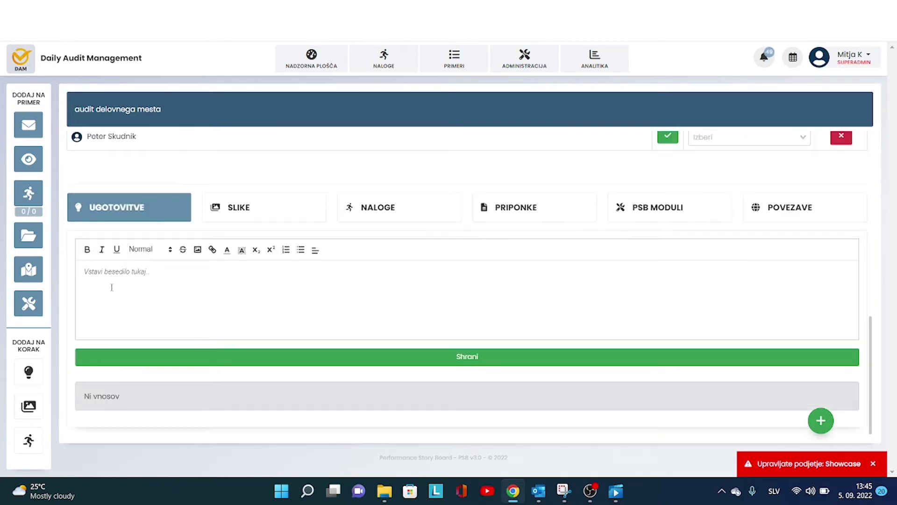
click(244, 215)
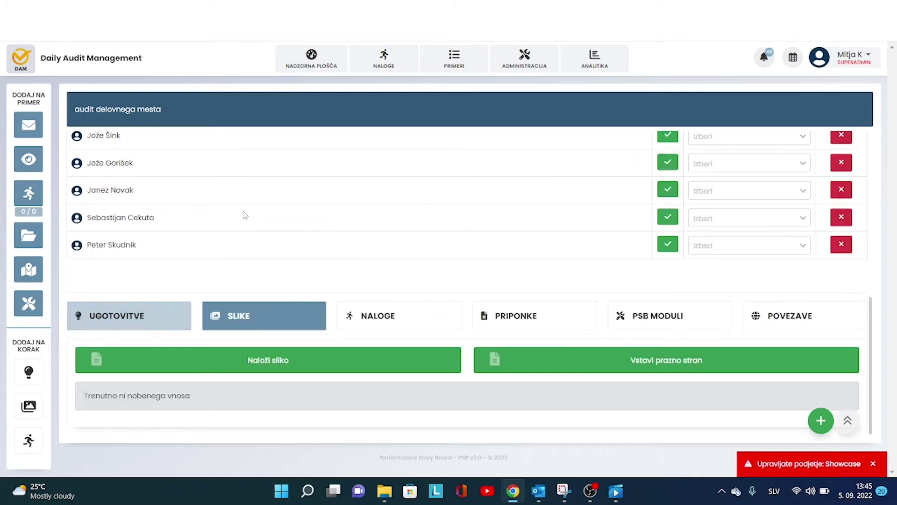
click(379, 320)
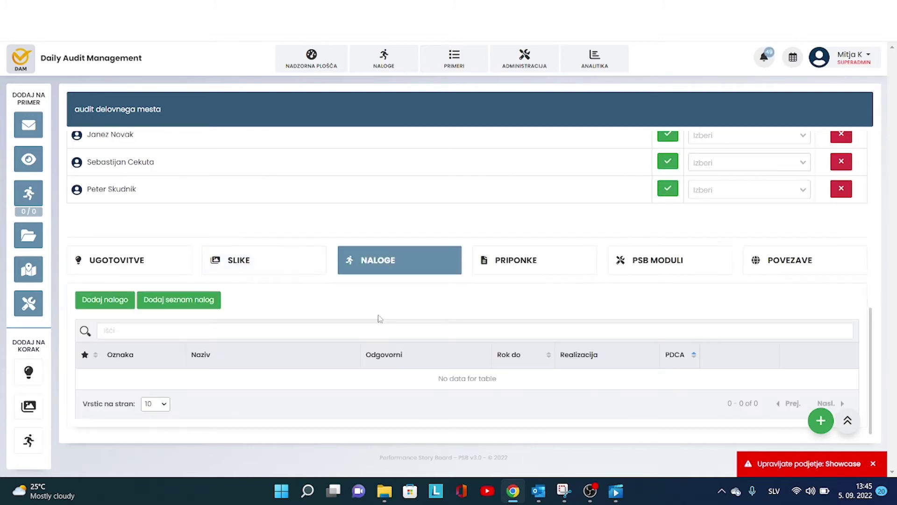
click(526, 267)
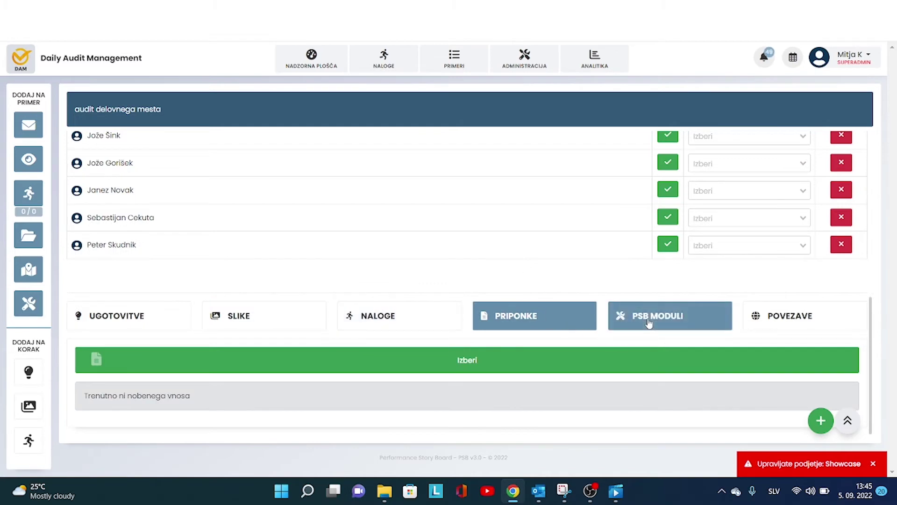
click(648, 303)
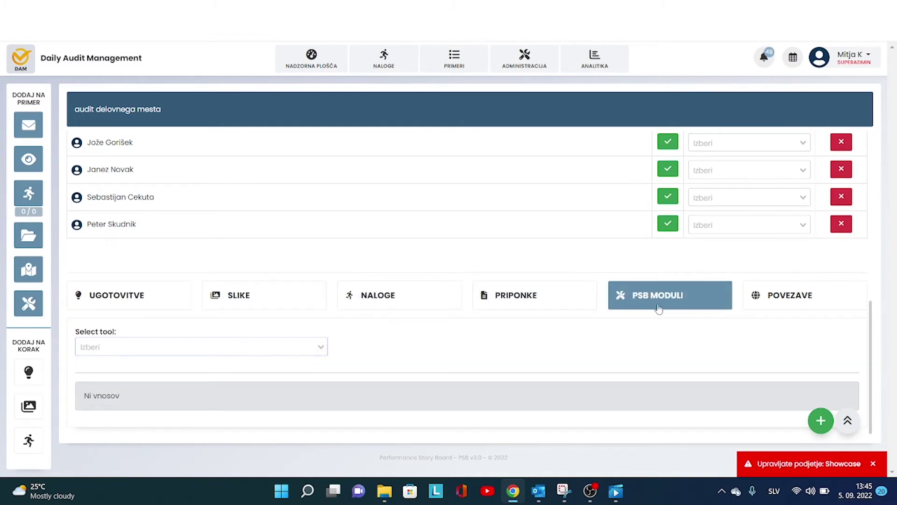
click(761, 301)
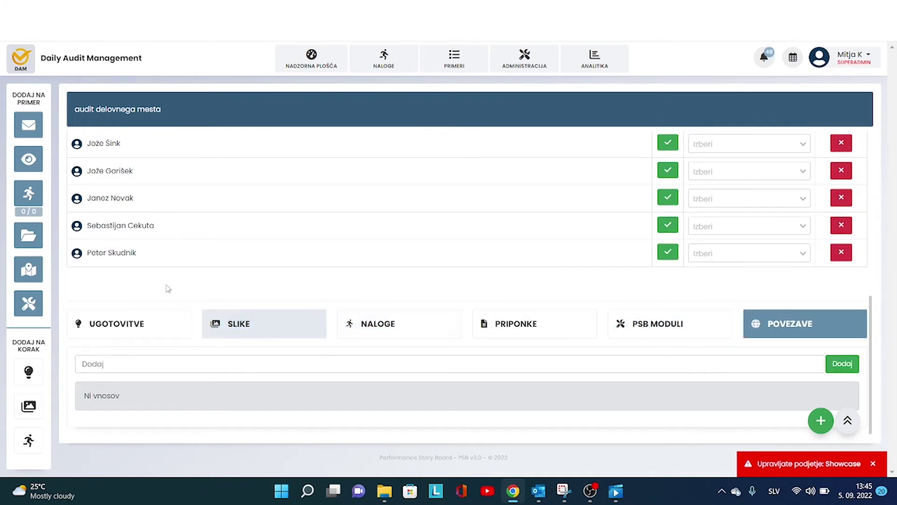
- Examine the shortcuts for adding items to the case or step, plus the case's title, basic information and group members
scroll(332, 311, up, 8)
scroll(336, 312, down, 5)
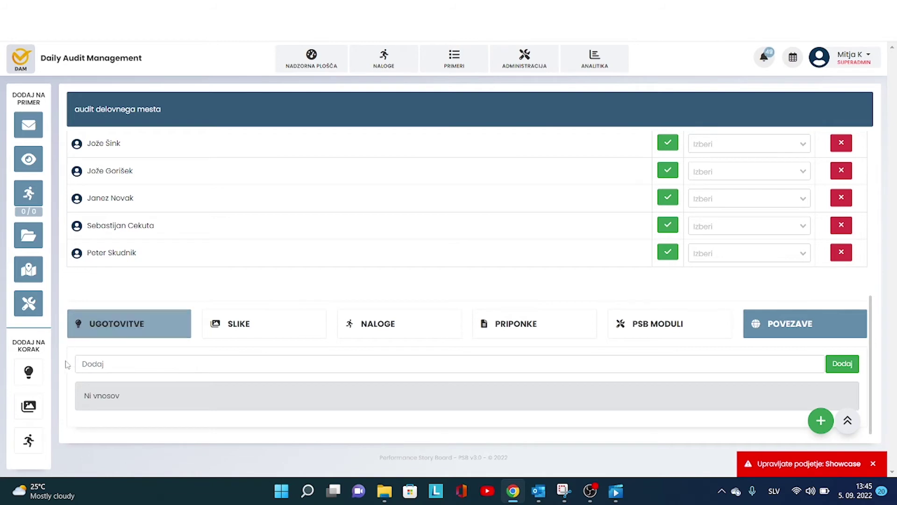
scroll(30, 299, down, 2)
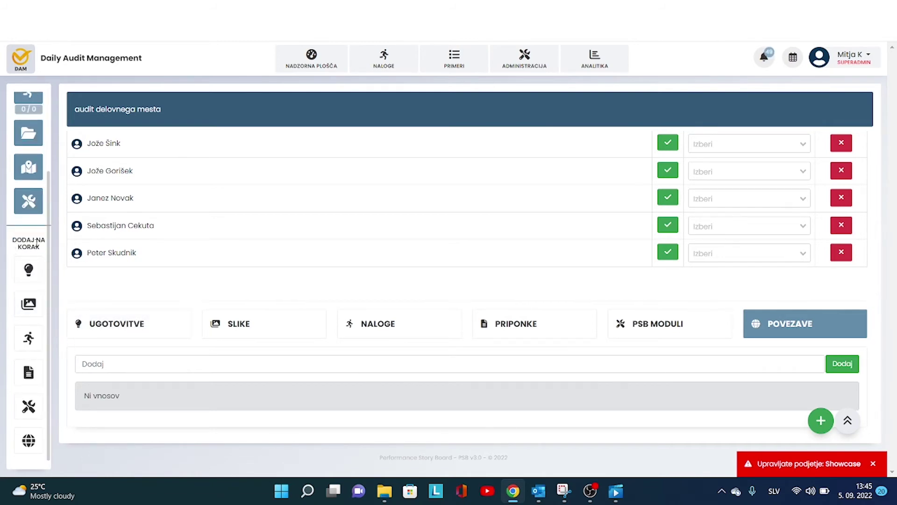
scroll(50, 287, up, 2)
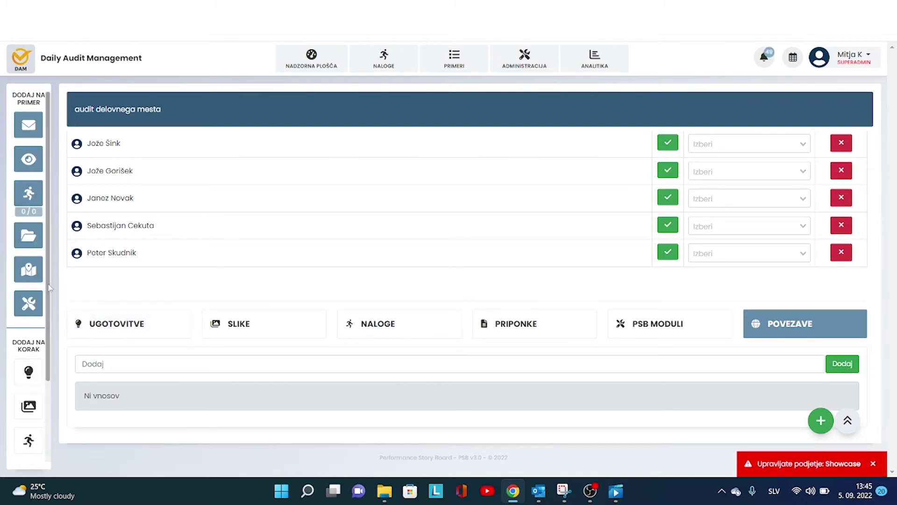
scroll(140, 210, up, 5)
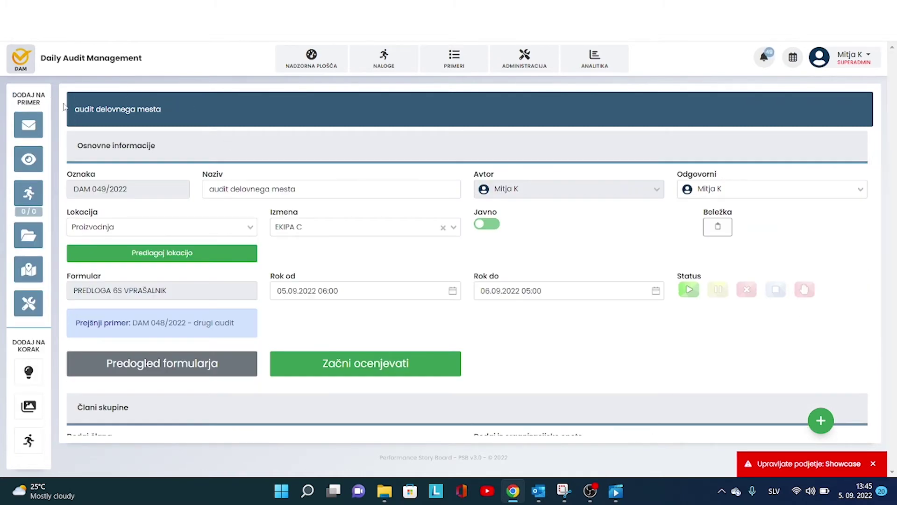
scroll(70, 262, down, 5)
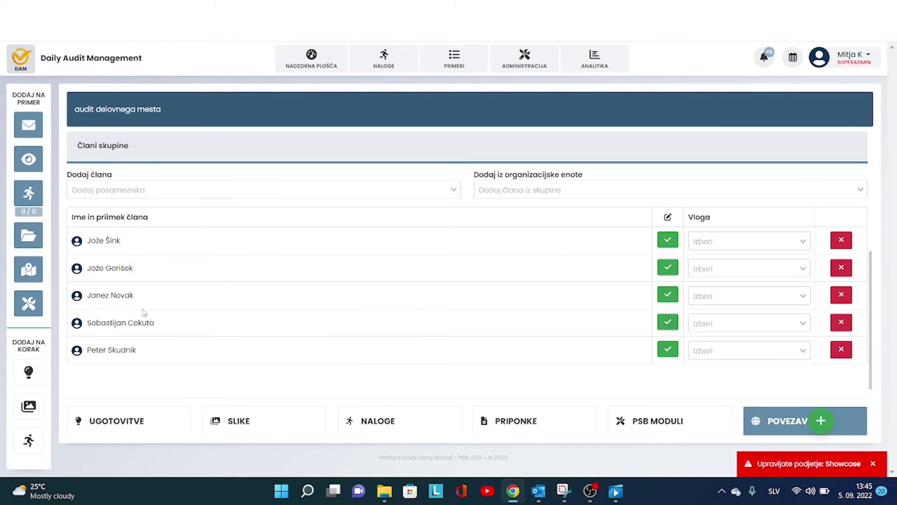
scroll(143, 312, up, 5)
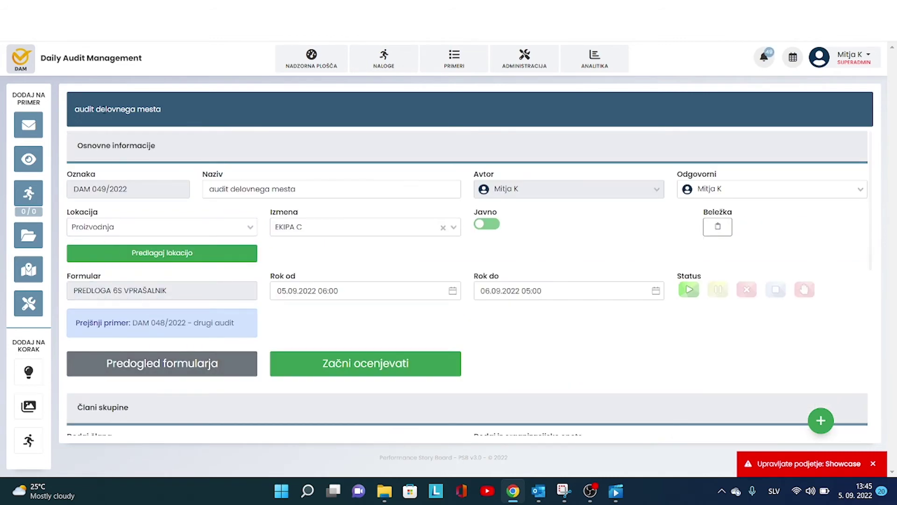
drag(172, 107, 75, 112)
click(207, 108)
- Start evaluating the case "audit delovnega mesta" with its 6S questionnaire
scroll(526, 358, down, 1)
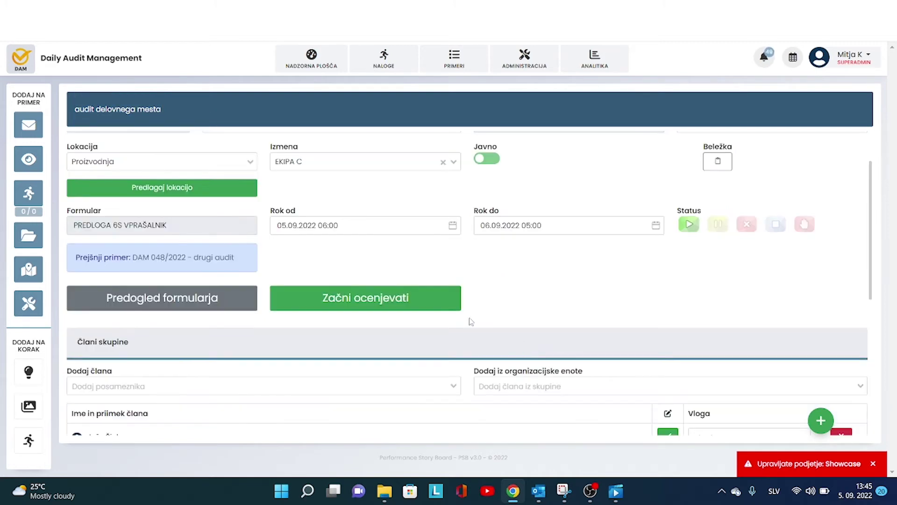
click(391, 307)
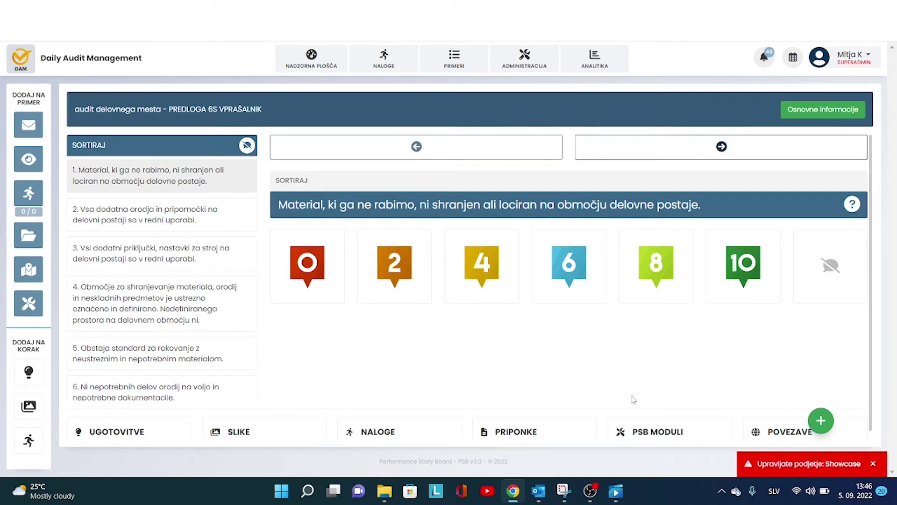
- Rate the first SORTIRAJ question with 6 and save the finding "ugotovitev" for it
click(578, 271)
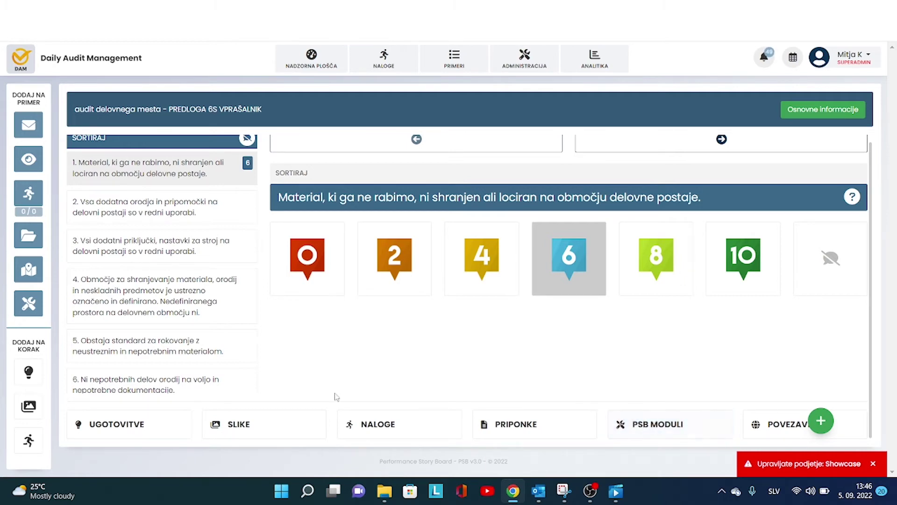
click(147, 428)
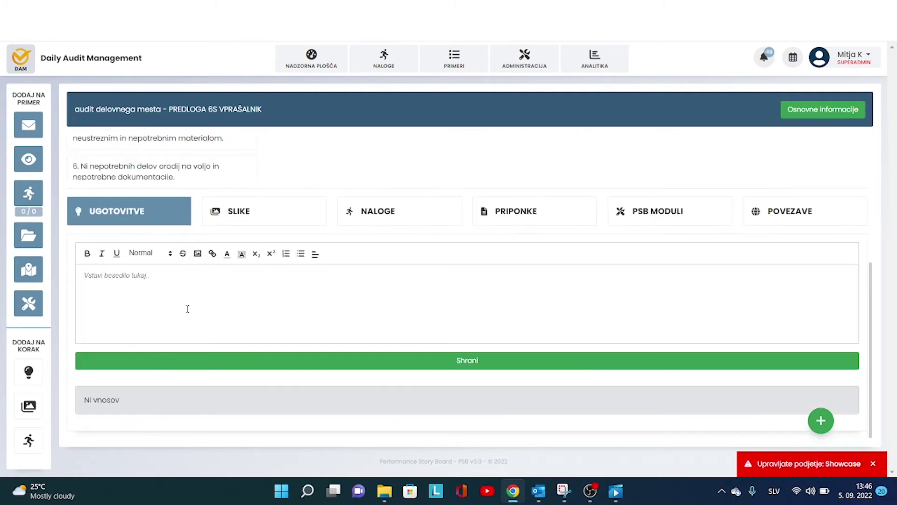
text(ugotovitev)
click(378, 363)
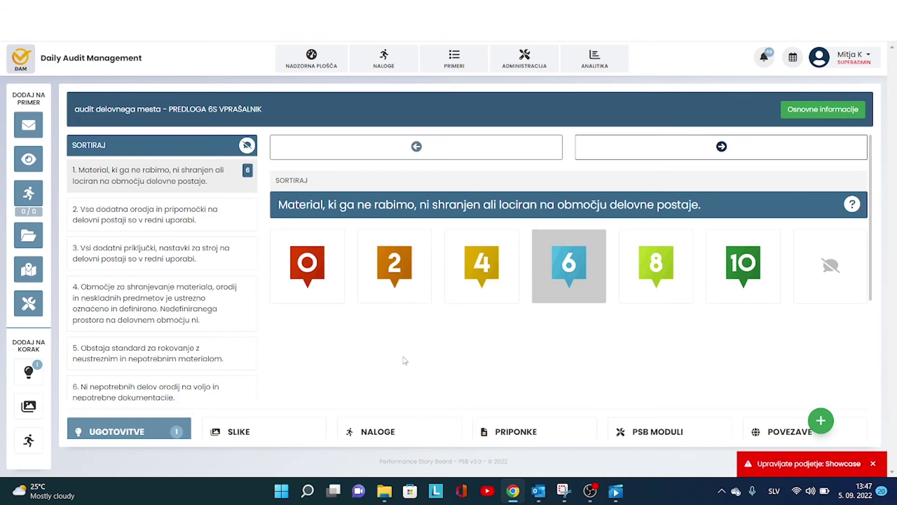
- Upload the image 375_250-cloudbasedmonitoring.jpg to the first question and check it
scroll(404, 361, down, 2)
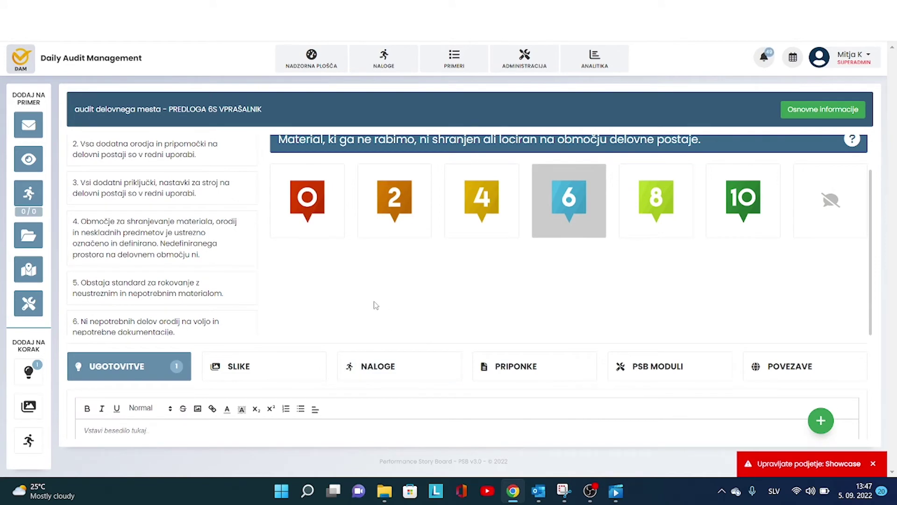
click(270, 373)
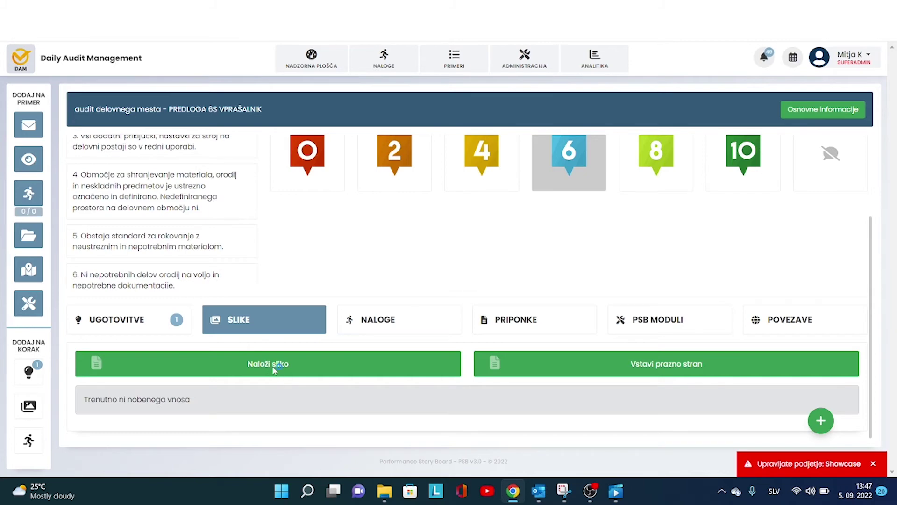
click(272, 365)
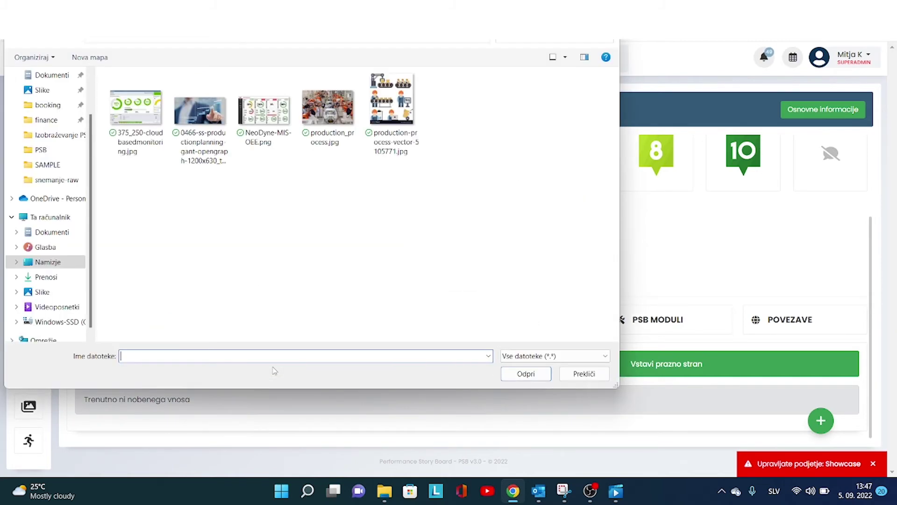
click(149, 120)
click(530, 376)
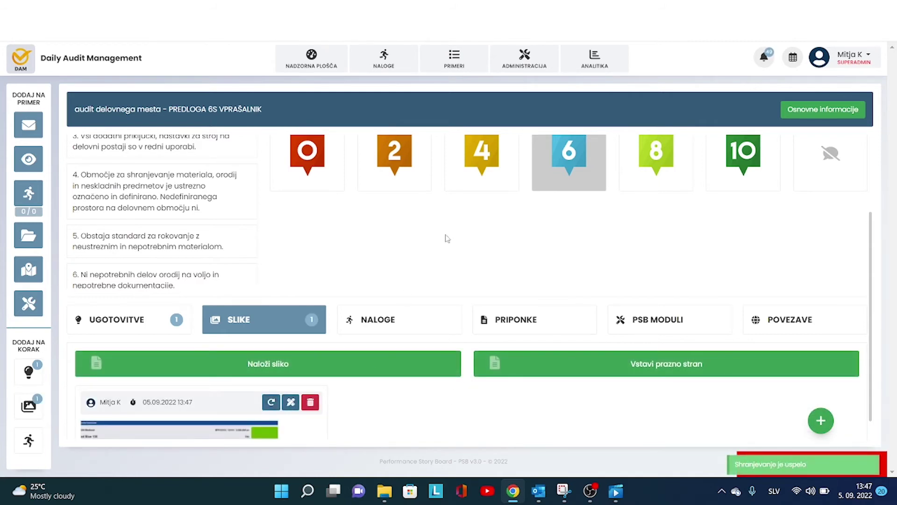
scroll(445, 244, down, 1)
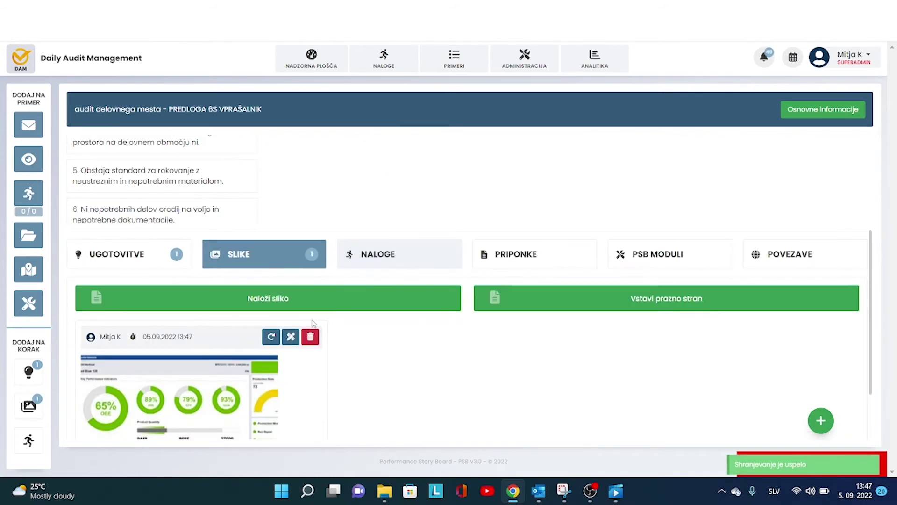
scroll(410, 378, up, 3)
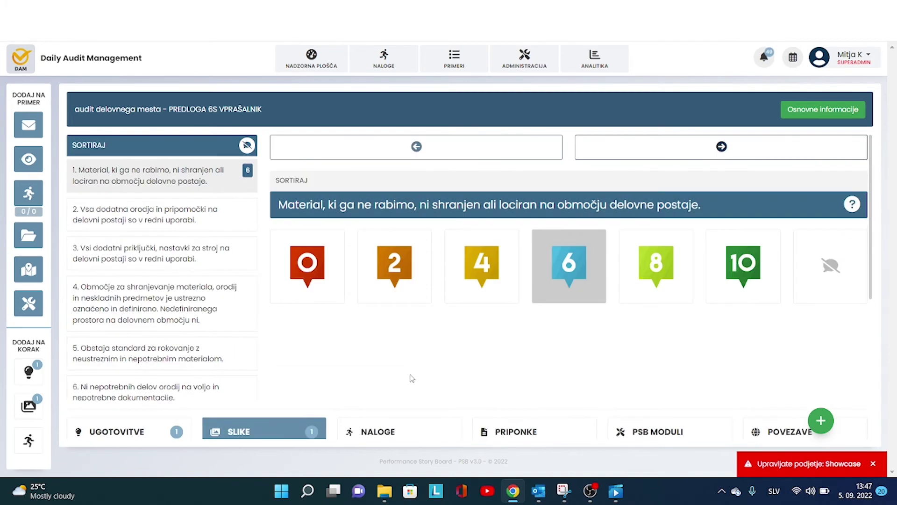
- Start a new task for the first question with the description "opis" and the test user as responsible person
scroll(410, 378, down, 4)
scroll(398, 376, up, 5)
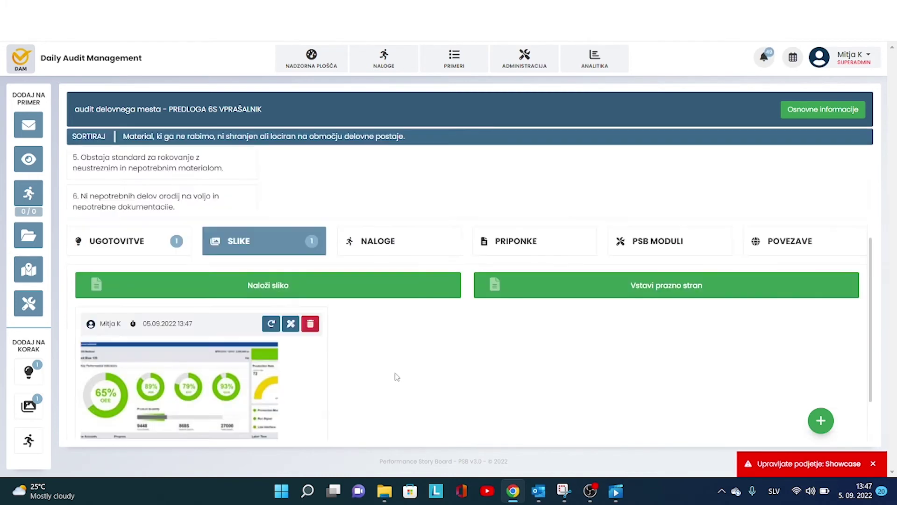
scroll(378, 332, down, 4)
scroll(383, 280, down, 1)
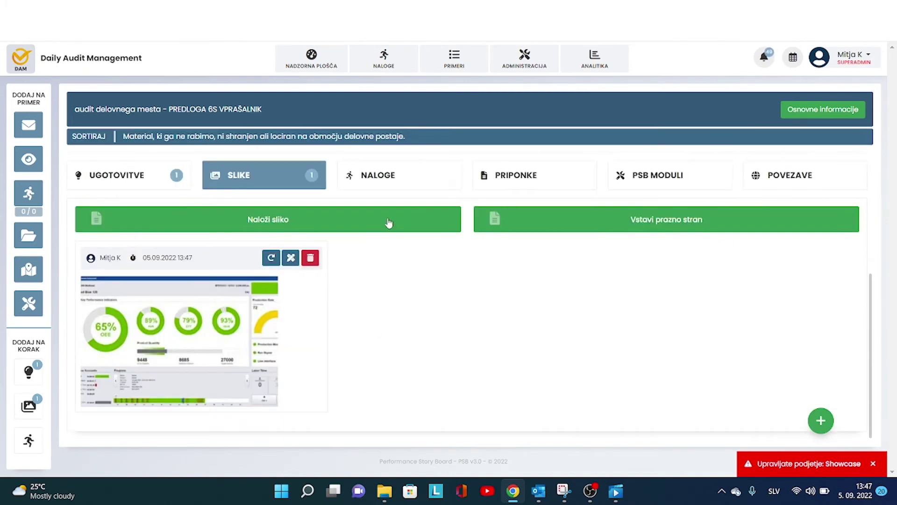
click(388, 180)
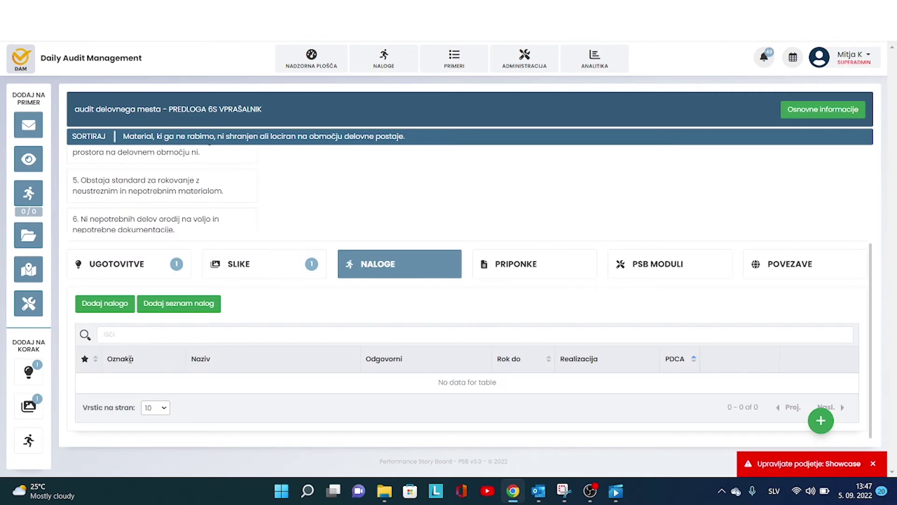
click(104, 308)
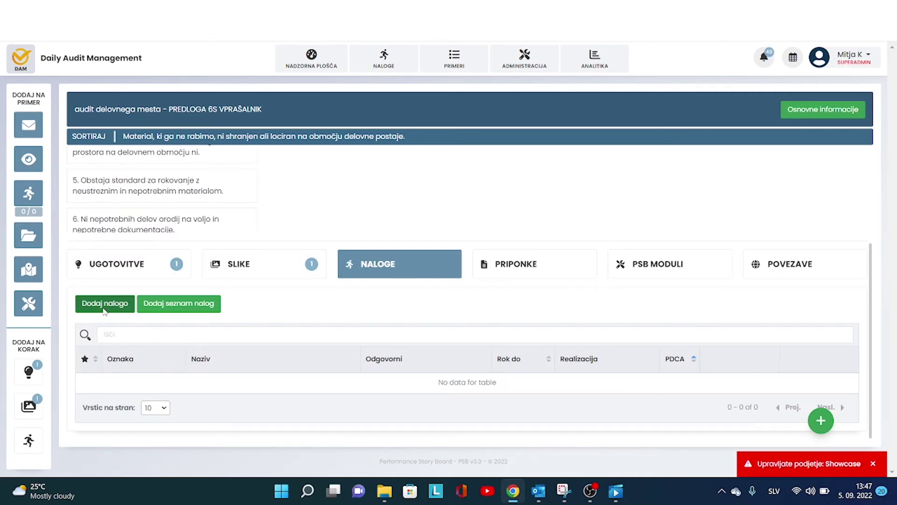
click(223, 200)
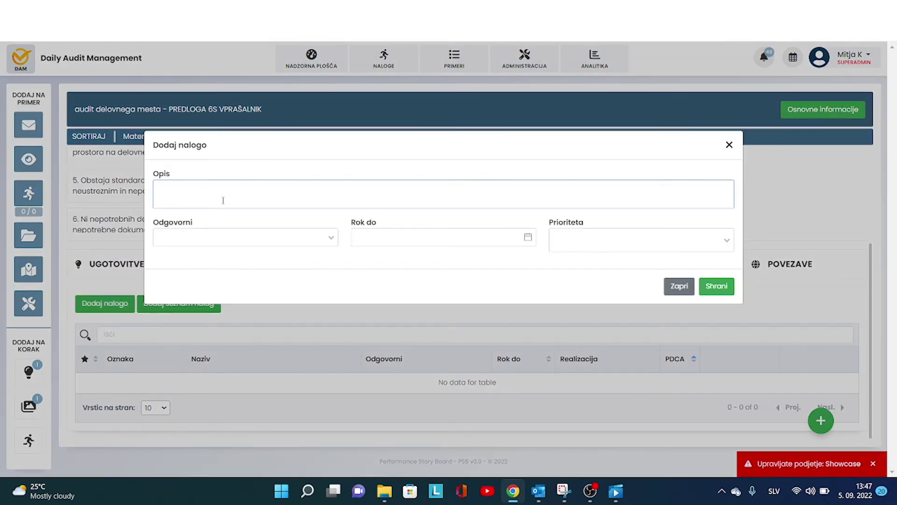
click(192, 235)
scroll(229, 299, down, 5)
click(184, 331)
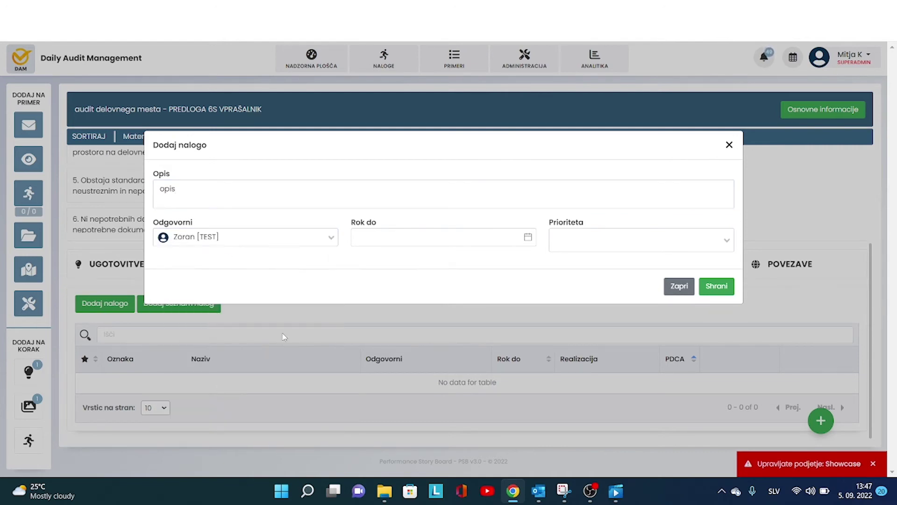
- Set the new task's due date to 09.09.2022 and its priority to Visoka, and save it
click(399, 241)
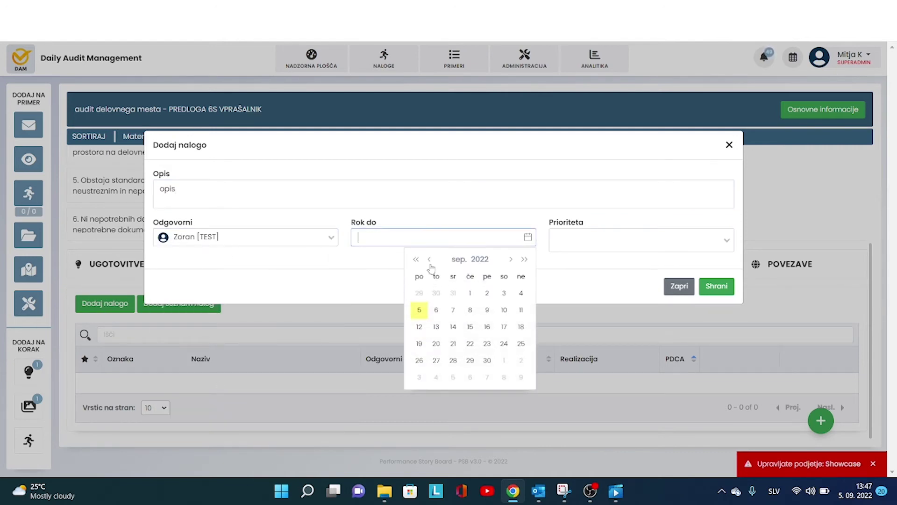
click(481, 312)
click(588, 242)
click(590, 263)
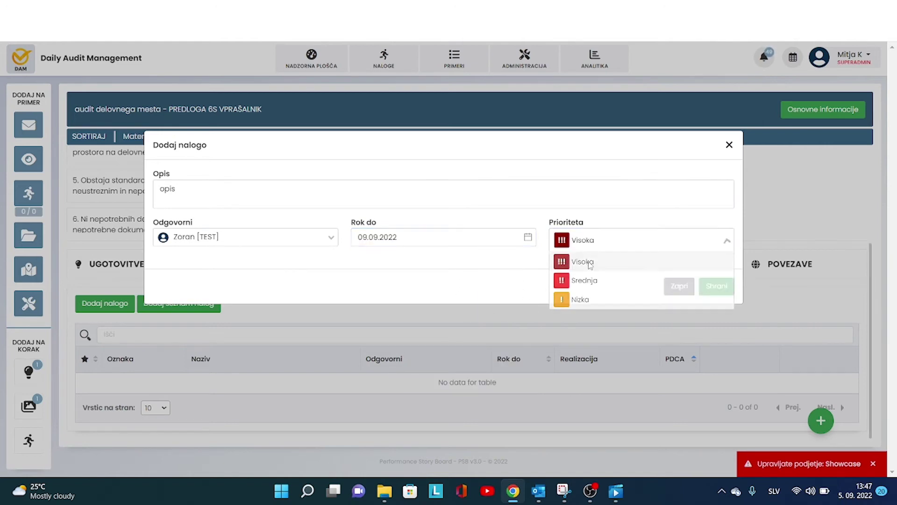
click(719, 286)
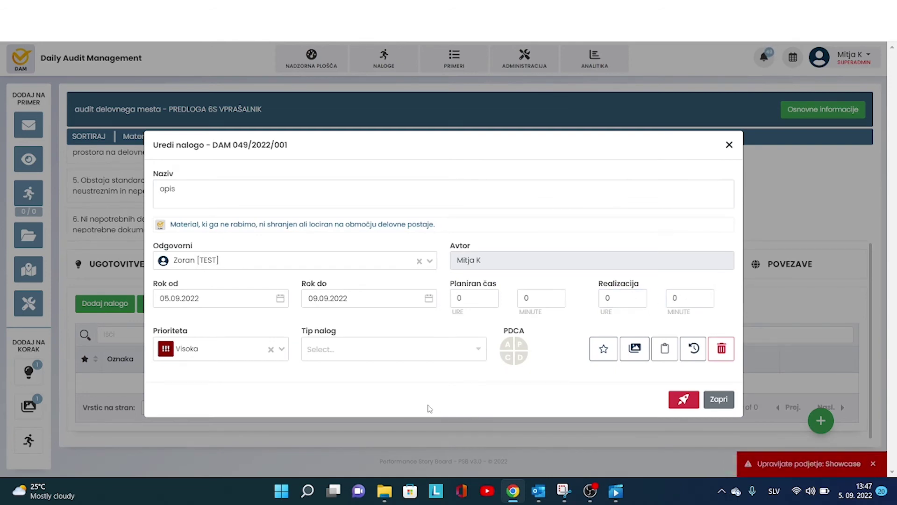
- Set the task type to Auditirati proces and notify the responsible person of the urgent task
click(398, 349)
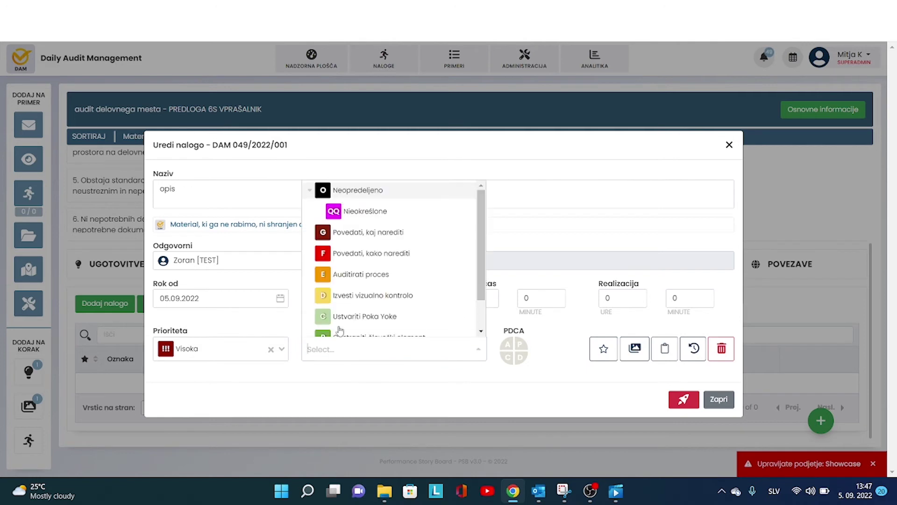
click(347, 270)
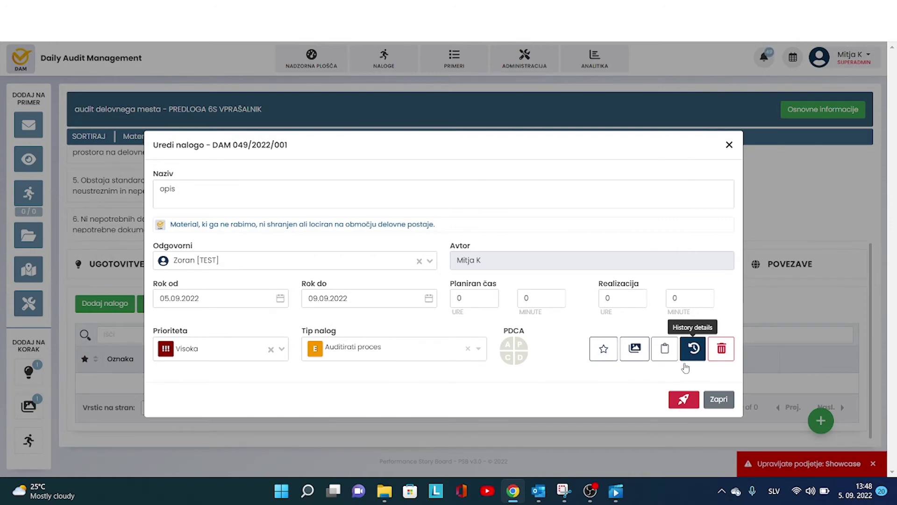
click(685, 401)
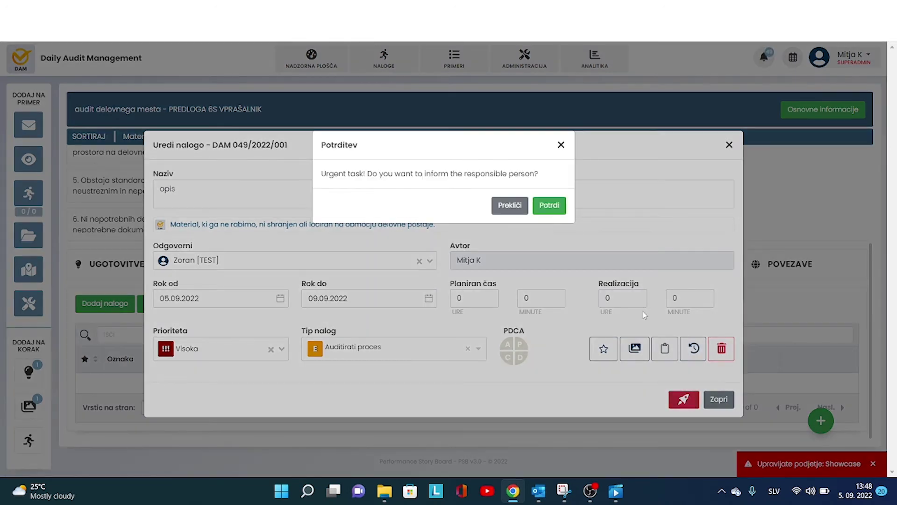
click(549, 205)
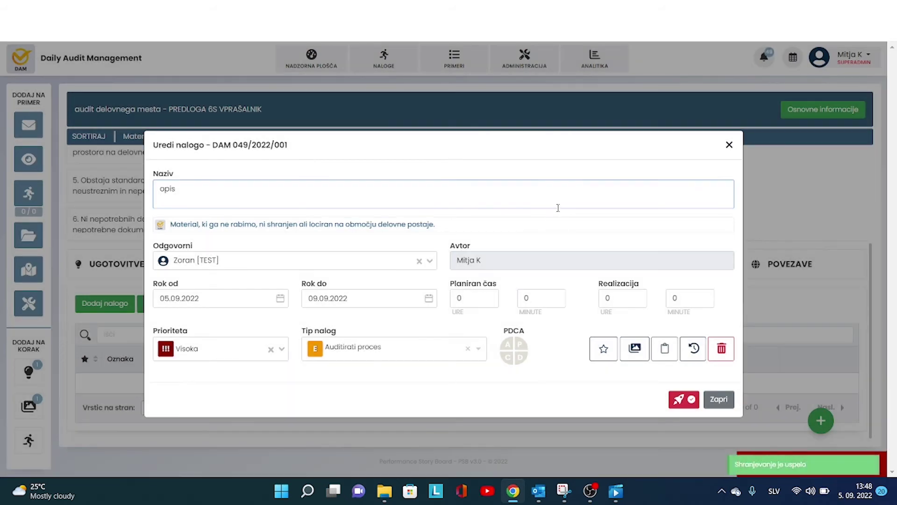
click(720, 401)
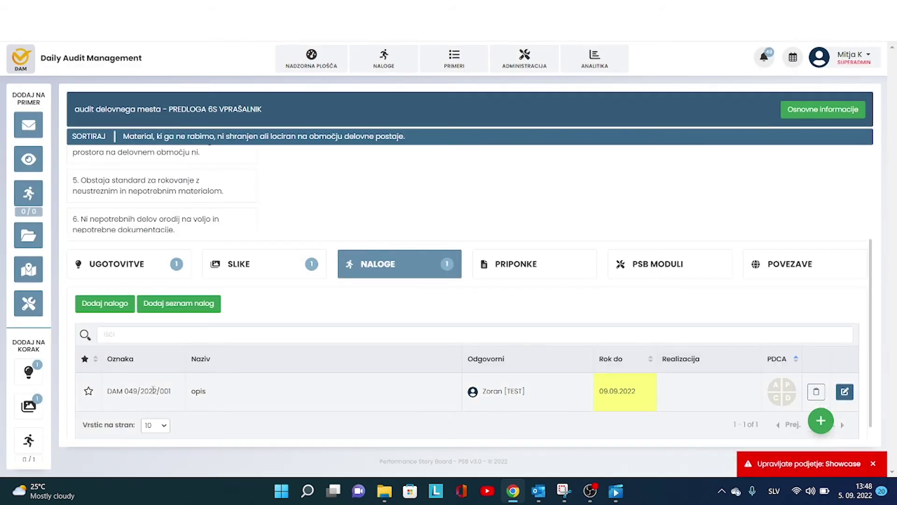
- Look through the ratings of all questionnaire questions and open the evaluation summary
scroll(495, 284, up, 3)
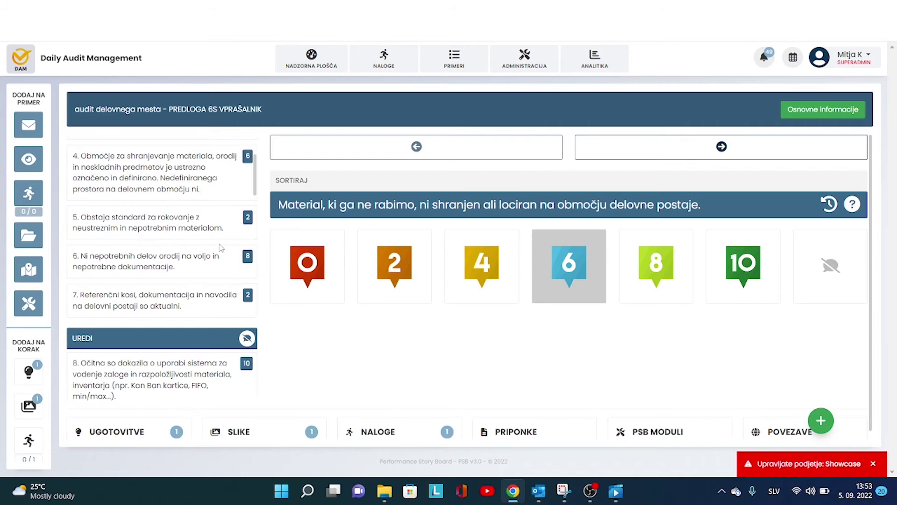
scroll(221, 248, down, 10)
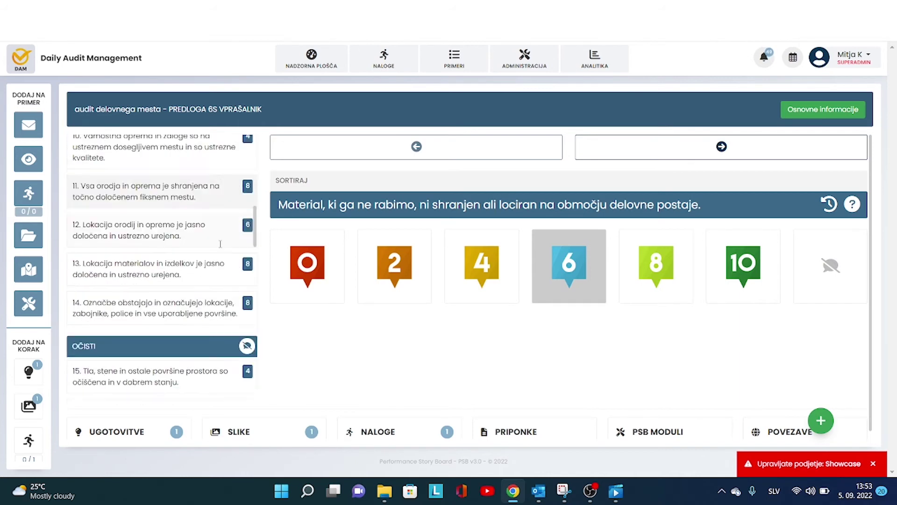
scroll(191, 295, down, 10)
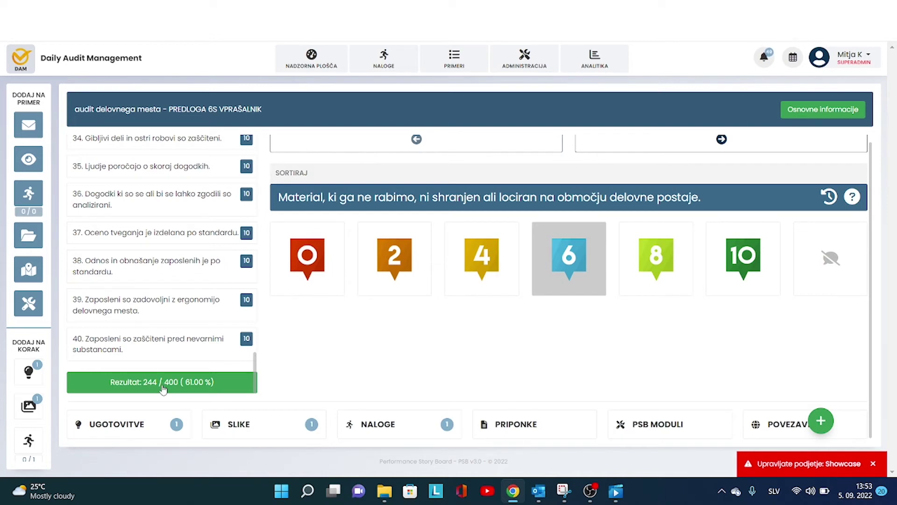
click(163, 382)
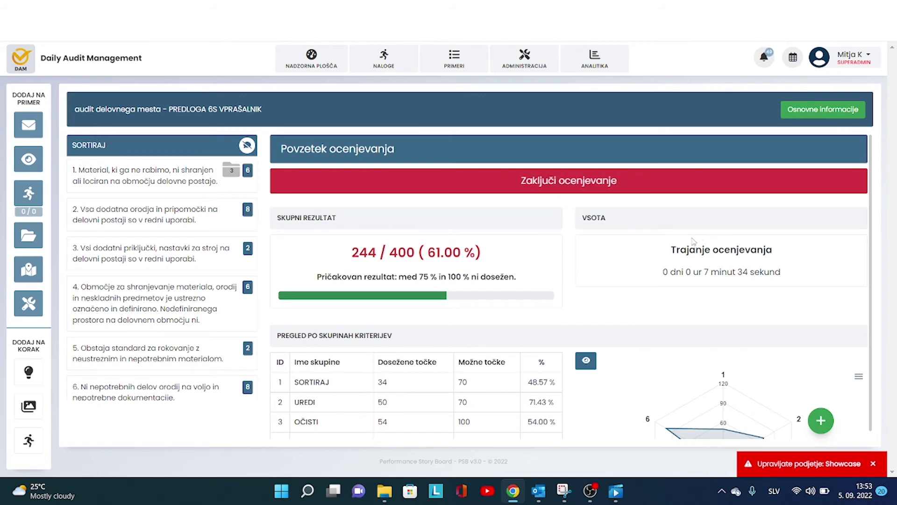
- Review the evaluation summary's overall result, criteria groups, radar chart, rating breakdown, added elements and notification lists
scroll(614, 268, down, 3)
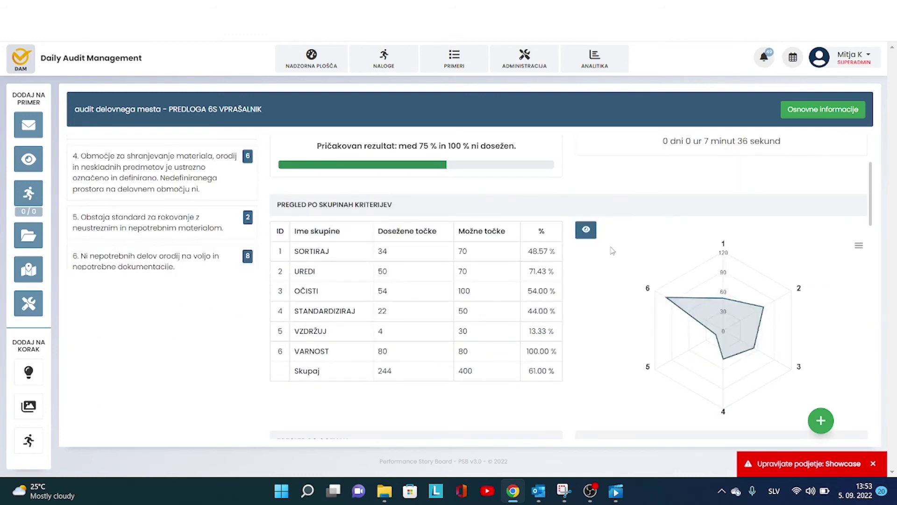
scroll(612, 251, up, 2)
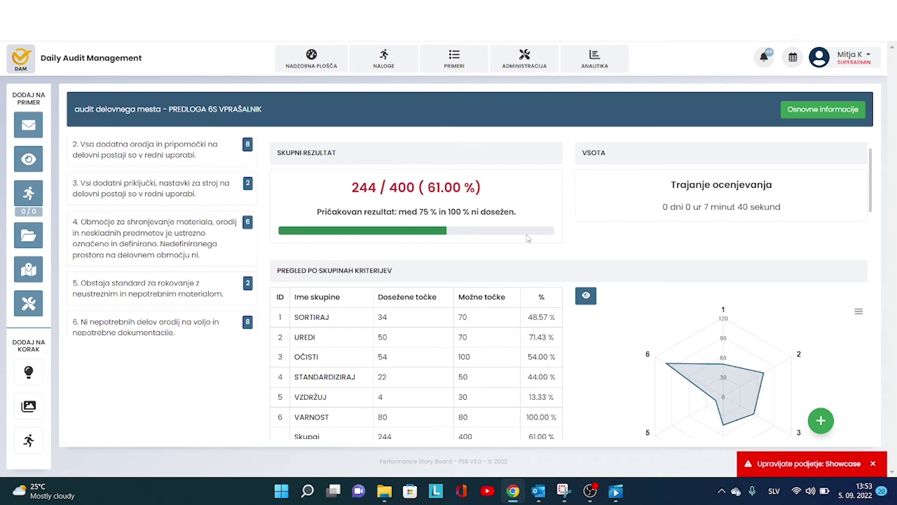
scroll(528, 239, down, 2)
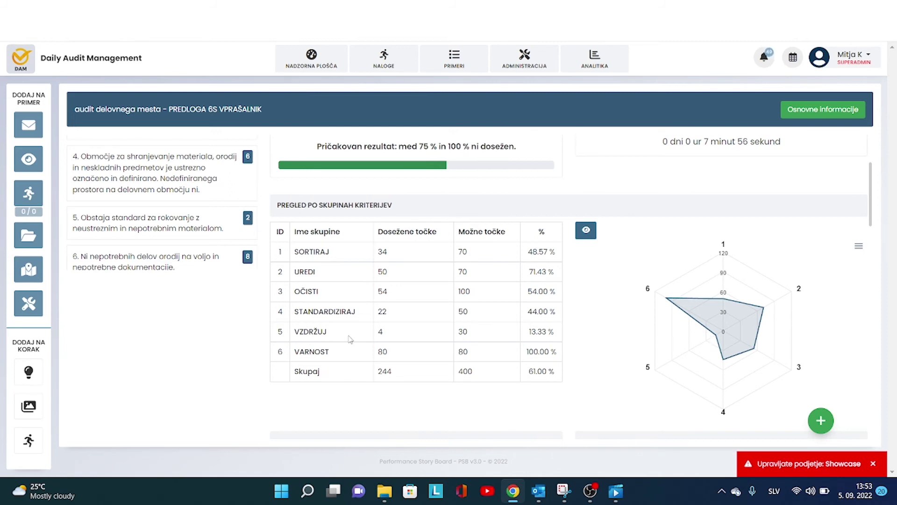
scroll(412, 327, down, 5)
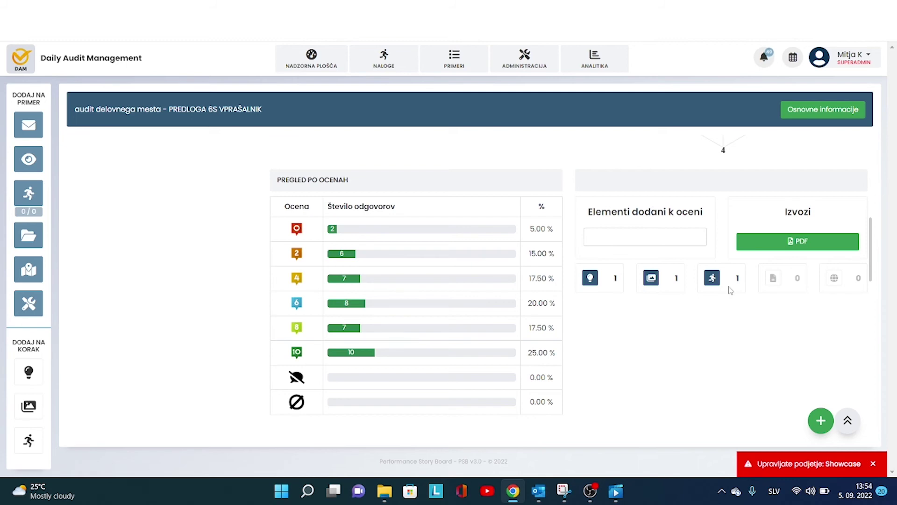
scroll(700, 303, down, 5)
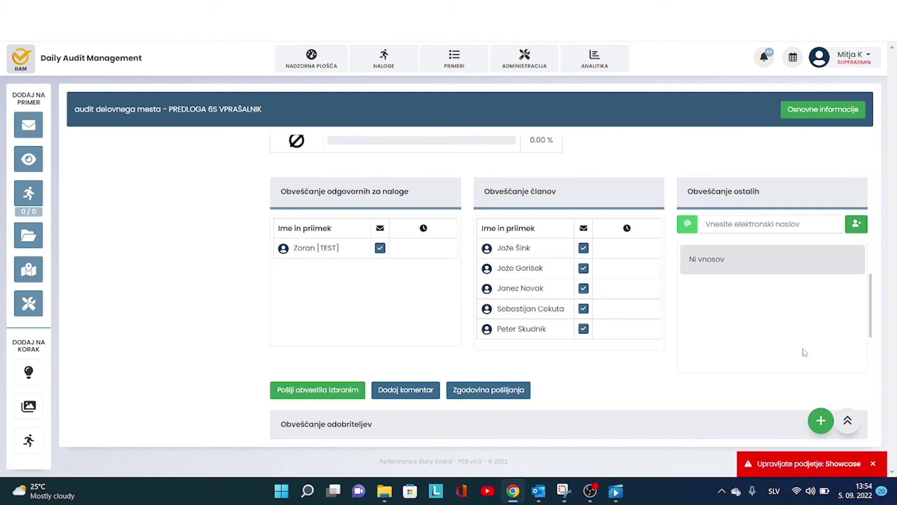
- Try to add another notification recipient without an e-mail address, and switch the recipient entry to selection from a list
click(857, 224)
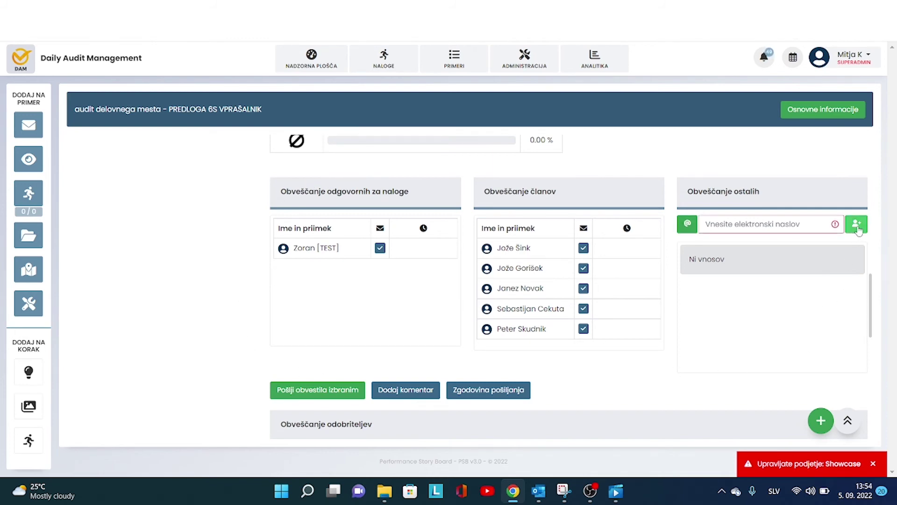
click(764, 229)
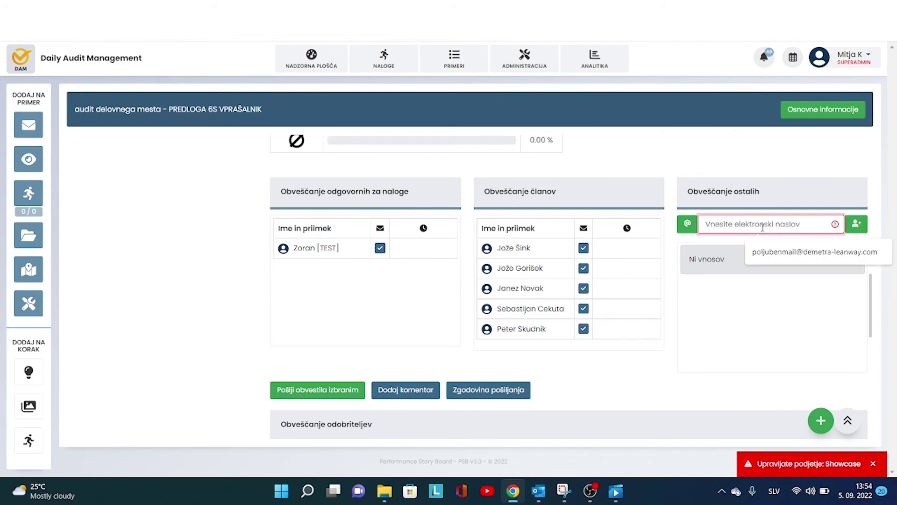
click(689, 228)
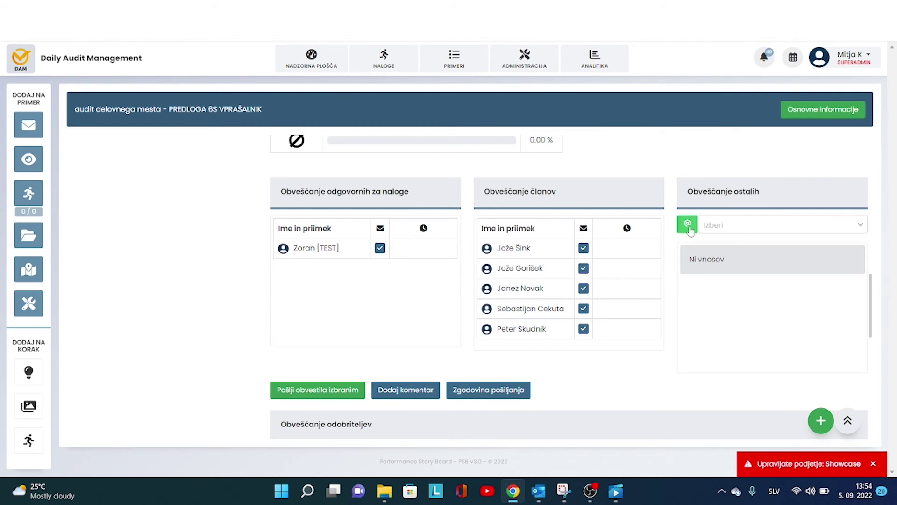
- Look through the list of users available as other notification recipients
click(726, 225)
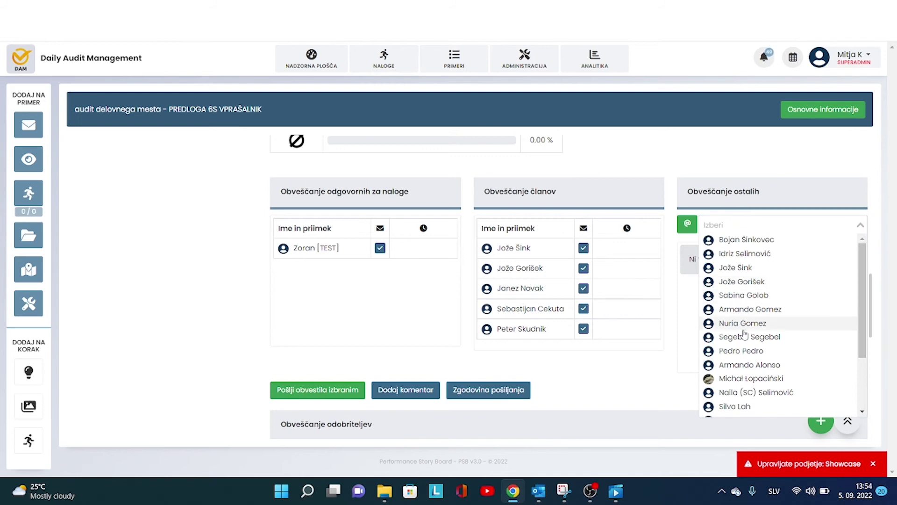
scroll(741, 336, down, 2)
scroll(734, 233, down, 2)
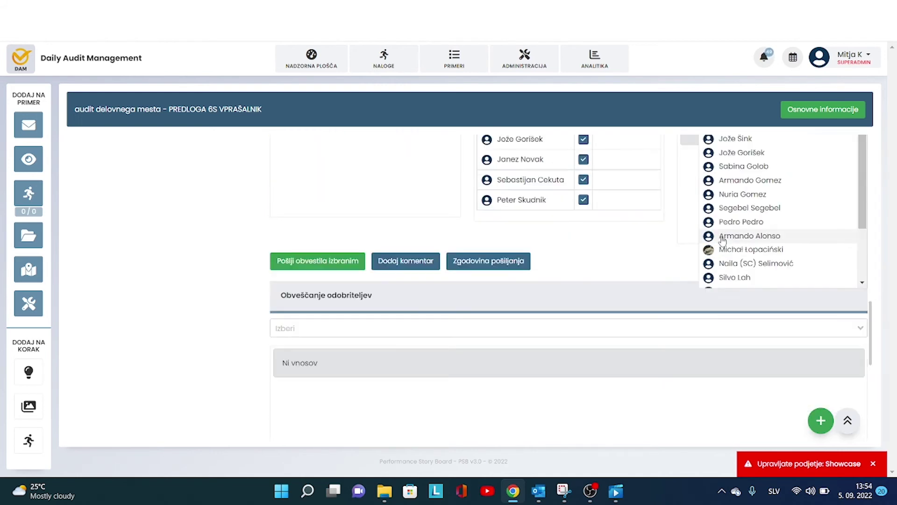
scroll(711, 236, up, 4)
click(675, 239)
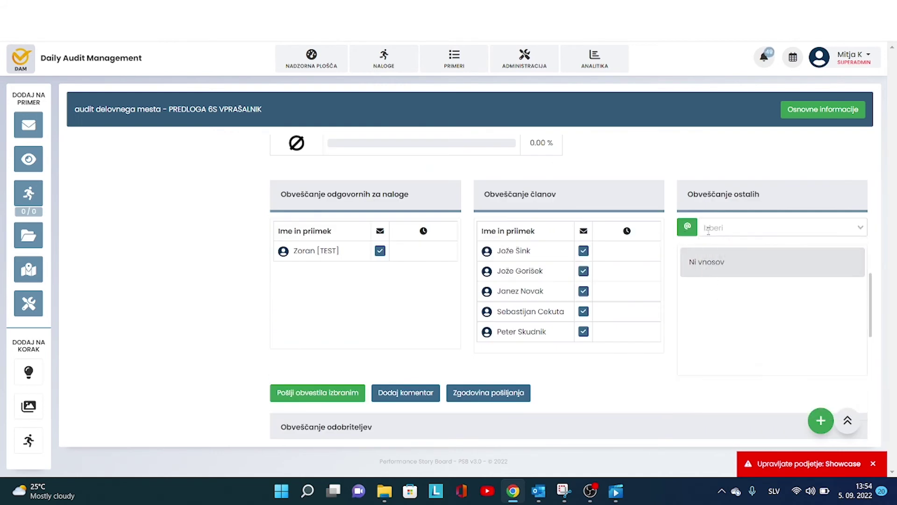
click(861, 229)
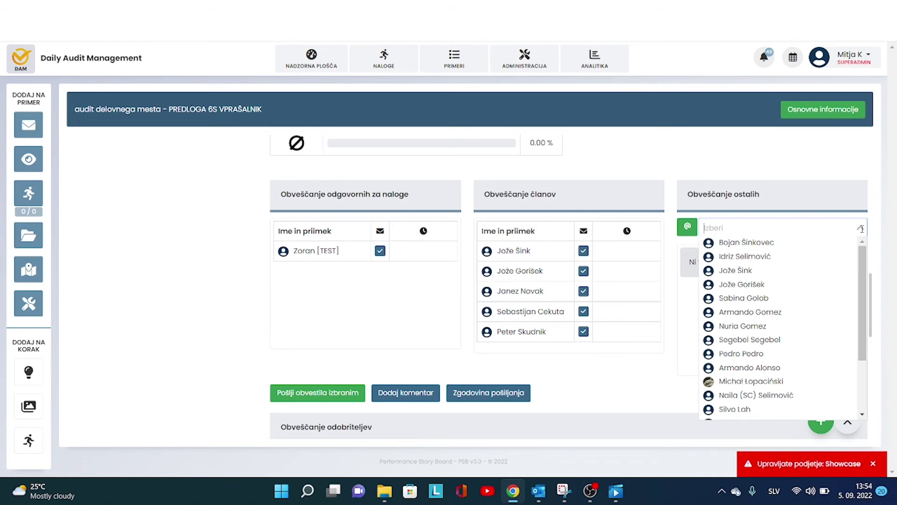
- Switch the other-recipient entry back to e-mail and add the suggested e-mail address as a recipient
click(687, 227)
click(856, 227)
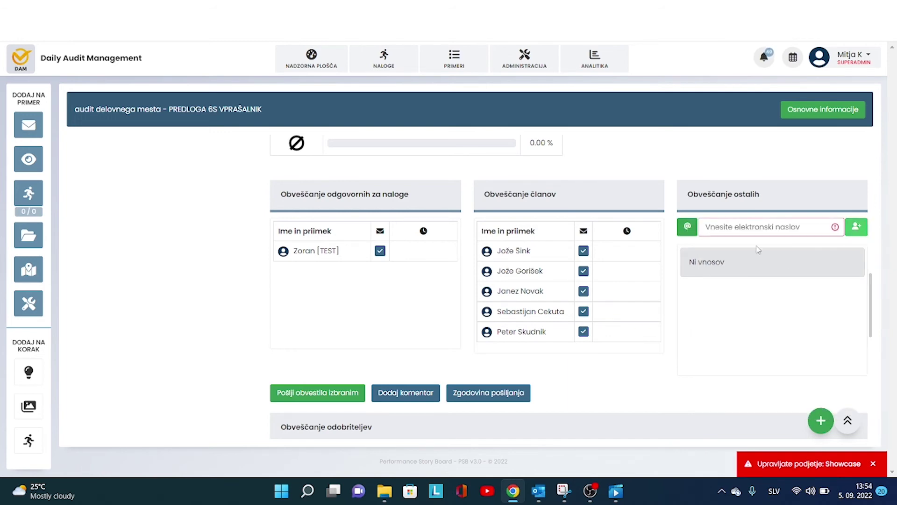
click(759, 229)
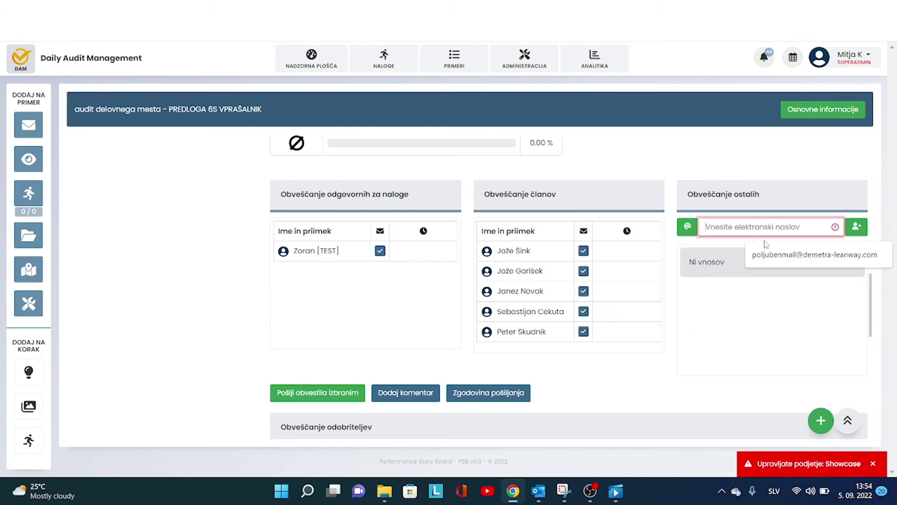
click(766, 253)
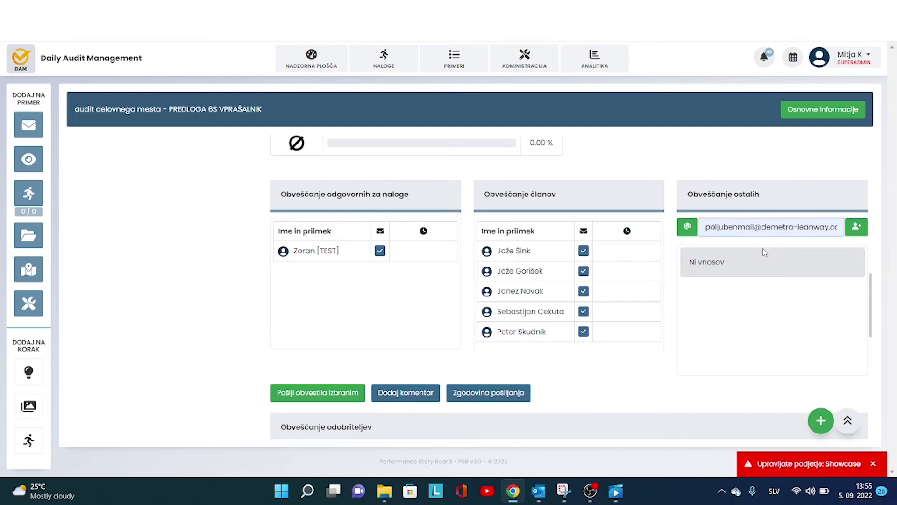
click(859, 228)
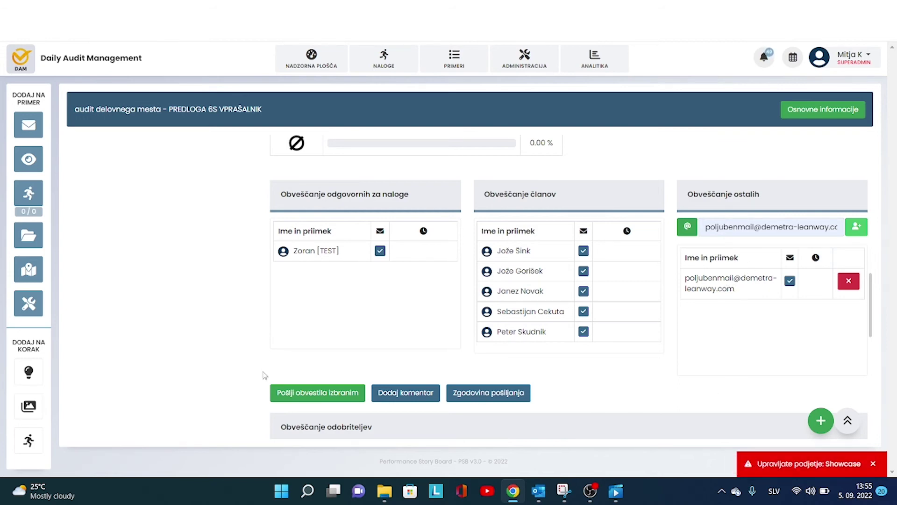
- Send the result notifications to all selected recipients and review the sending history
scroll(256, 360, up, 1)
scroll(257, 360, down, 1)
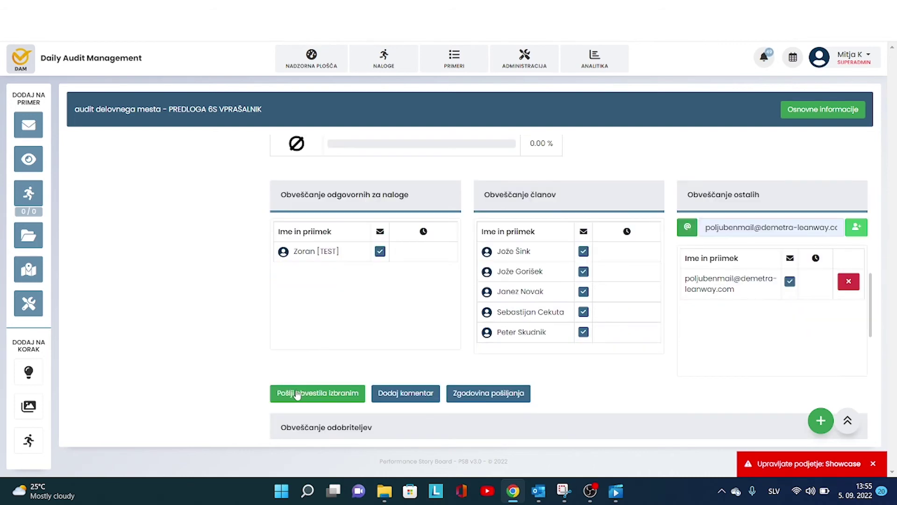
click(297, 394)
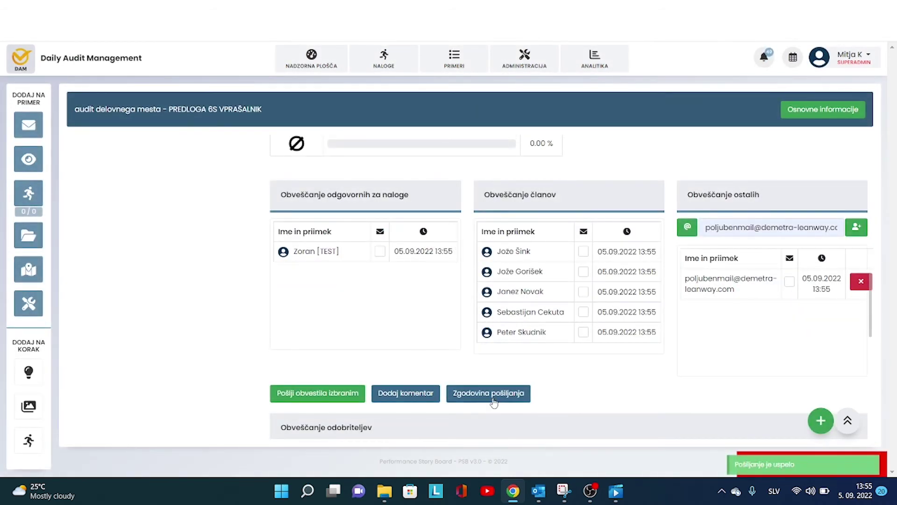
click(497, 398)
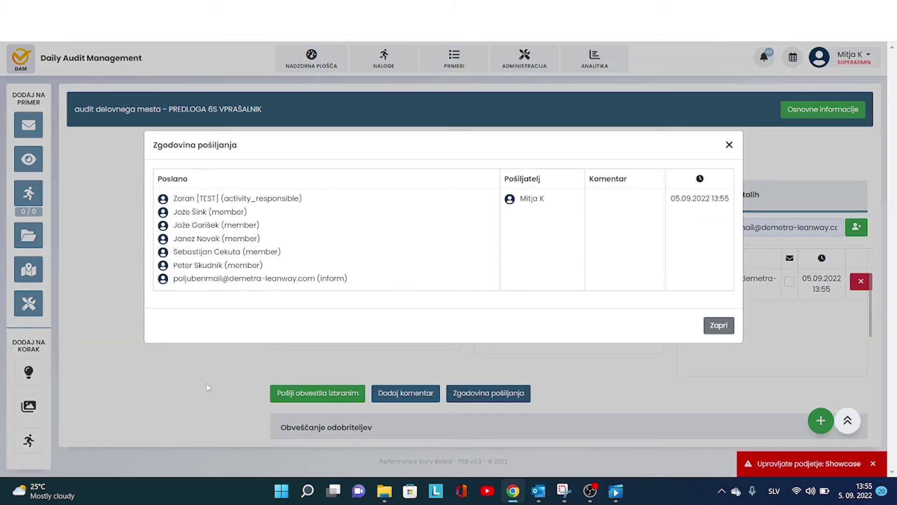
click(729, 145)
scroll(268, 317, down, 3)
scroll(267, 318, up, 3)
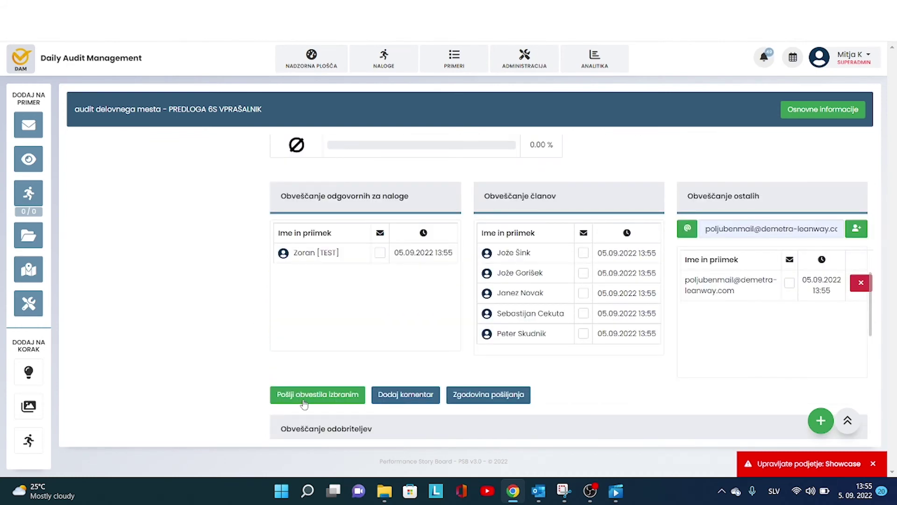
- Reselect the task owner, all five members and the added e-mail recipient, resend the notifications, and check the sending history
click(380, 252)
click(583, 253)
click(583, 273)
click(583, 293)
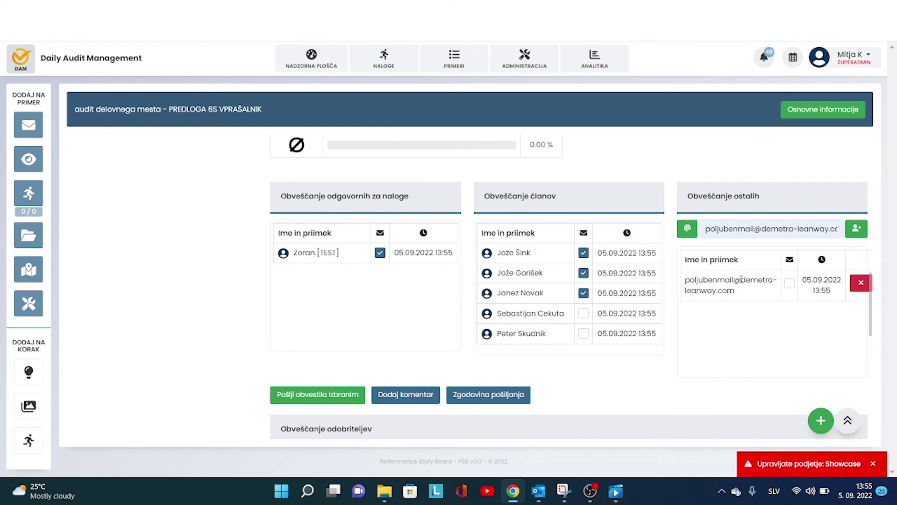
click(789, 283)
click(583, 313)
click(583, 333)
click(342, 394)
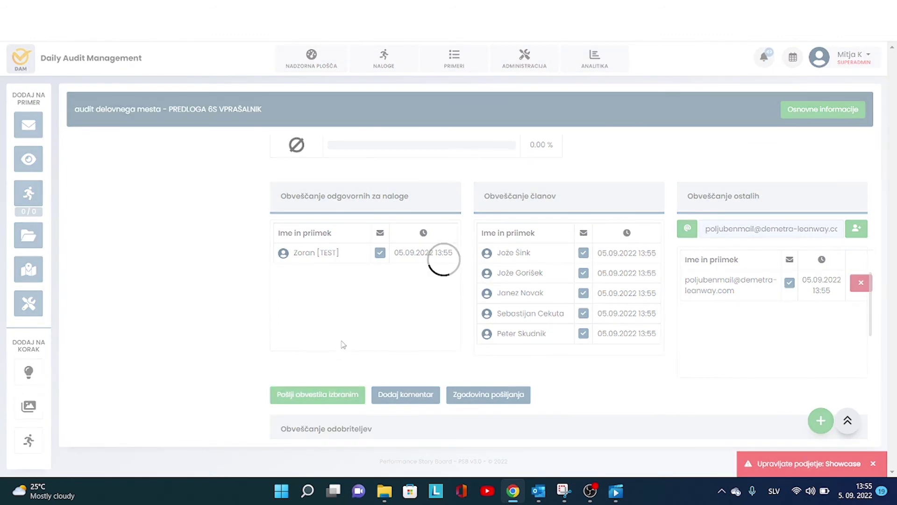
click(498, 397)
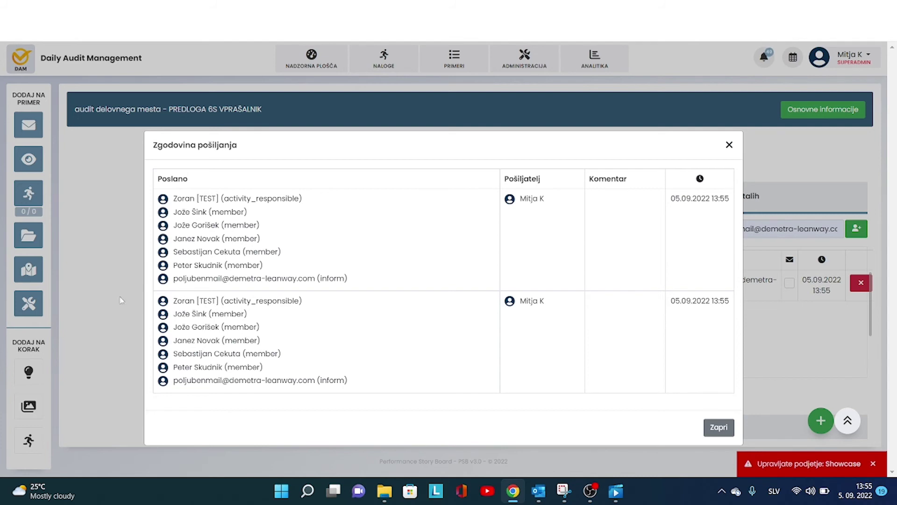
click(748, 163)
- Add the first listed user as an approver under Obveščanje odobriteljev and send that approver the notification
scroll(367, 227, down, 5)
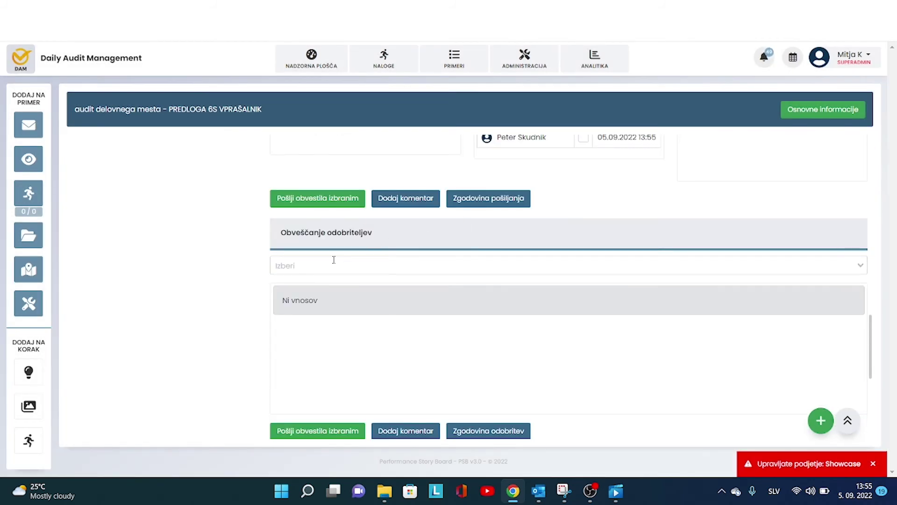
click(306, 266)
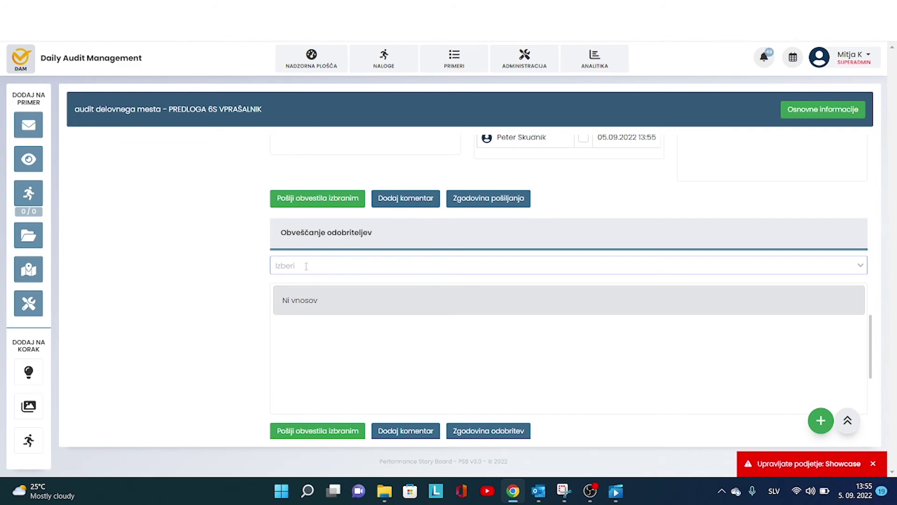
click(306, 265)
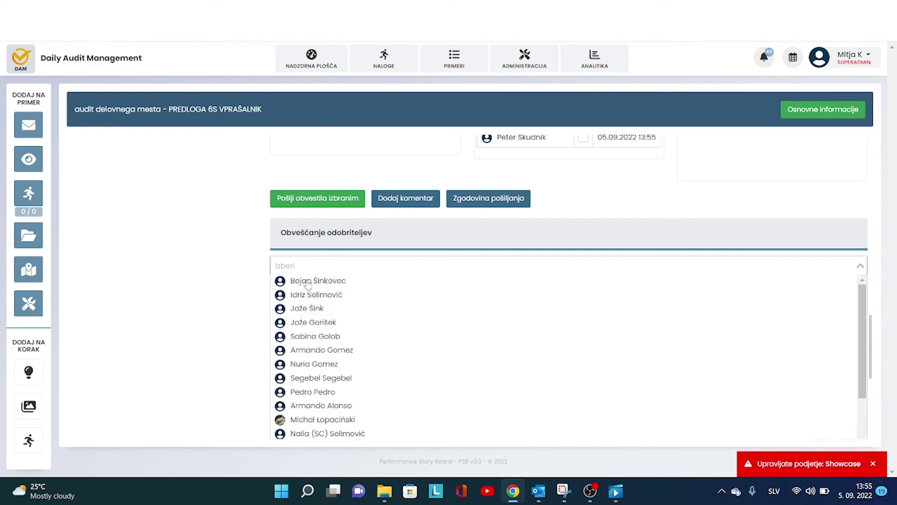
click(312, 282)
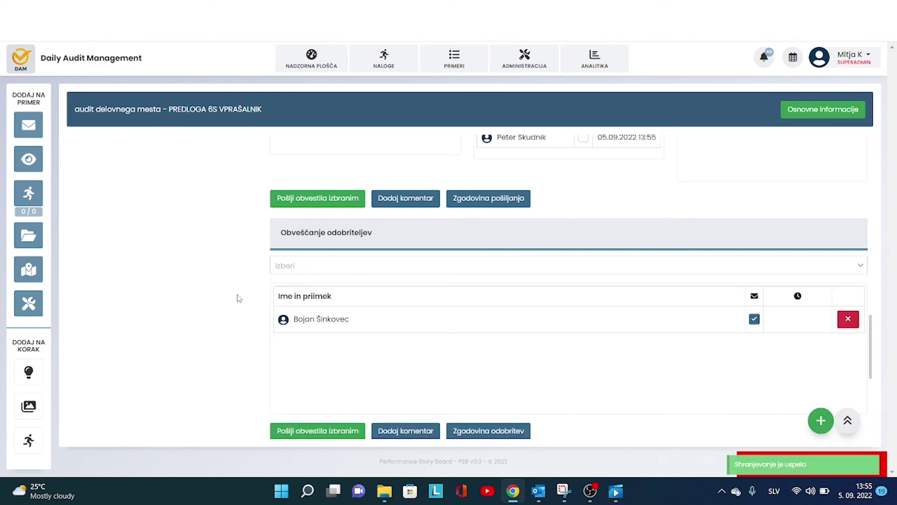
scroll(241, 318, down, 2)
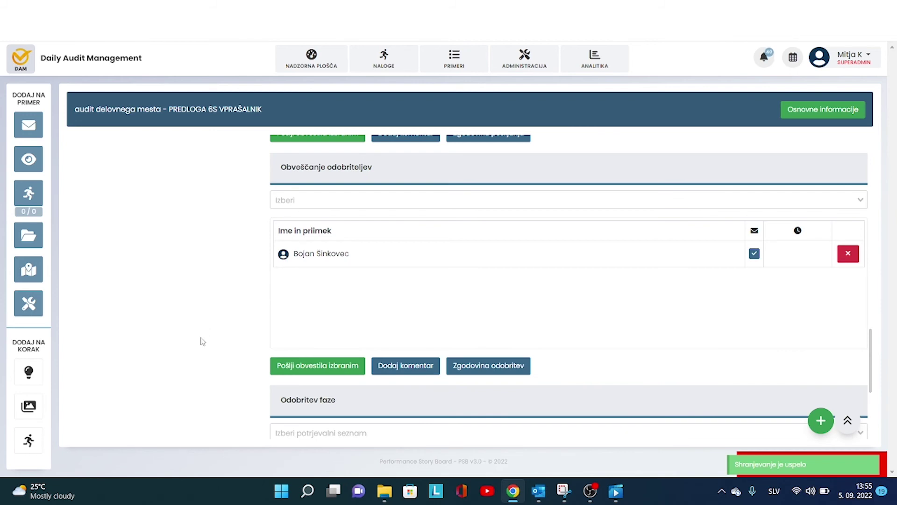
click(307, 368)
- Check which confirmation lists are available for the phase approval under Odobritev faze
scroll(208, 311, down, 5)
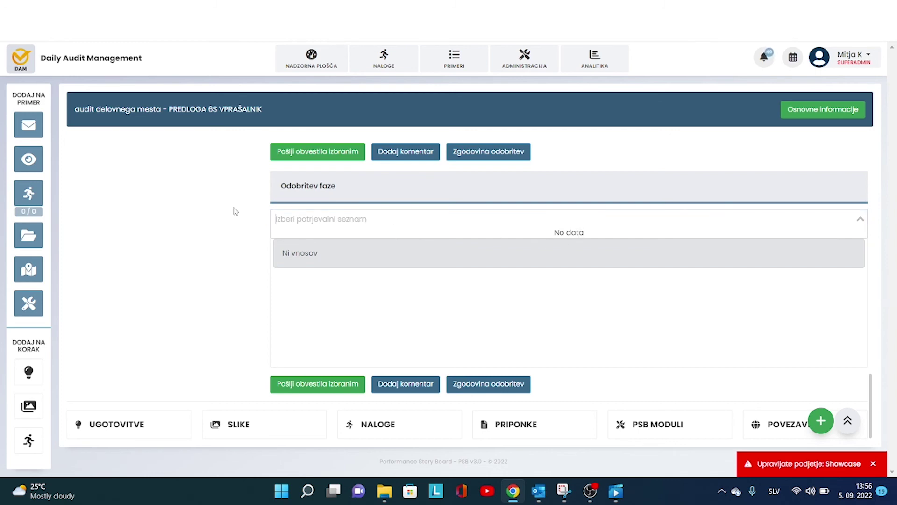
click(218, 286)
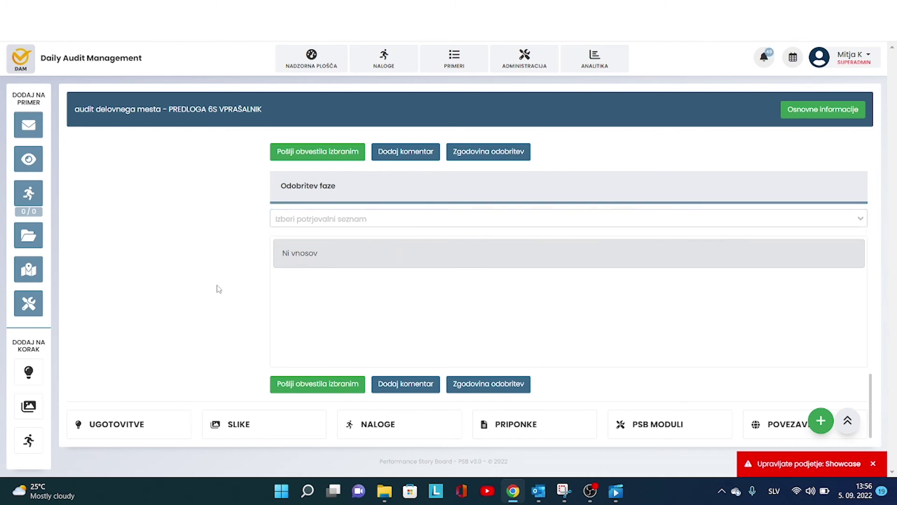
scroll(213, 305, up, 6)
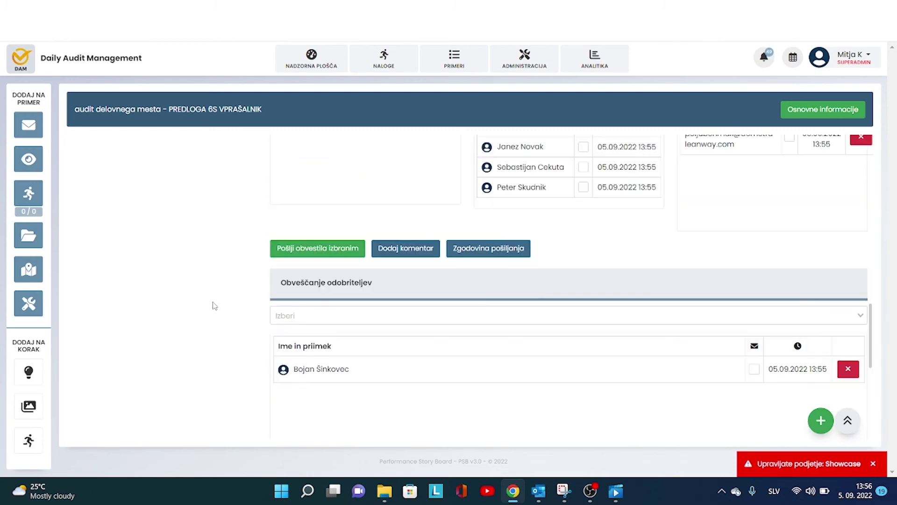
- Review the ratings of the questionnaire questions and compare the overall result percentage with the expected result
scroll(215, 304, up, 10)
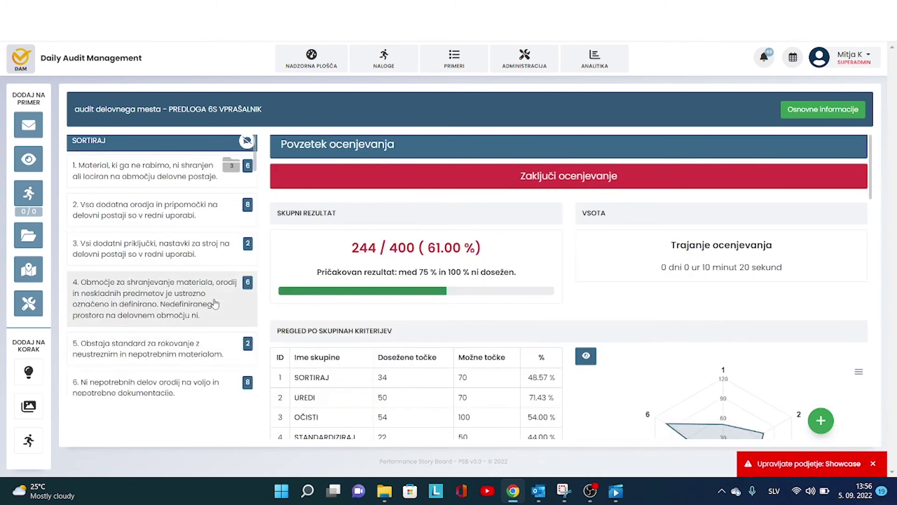
scroll(215, 304, down, 15)
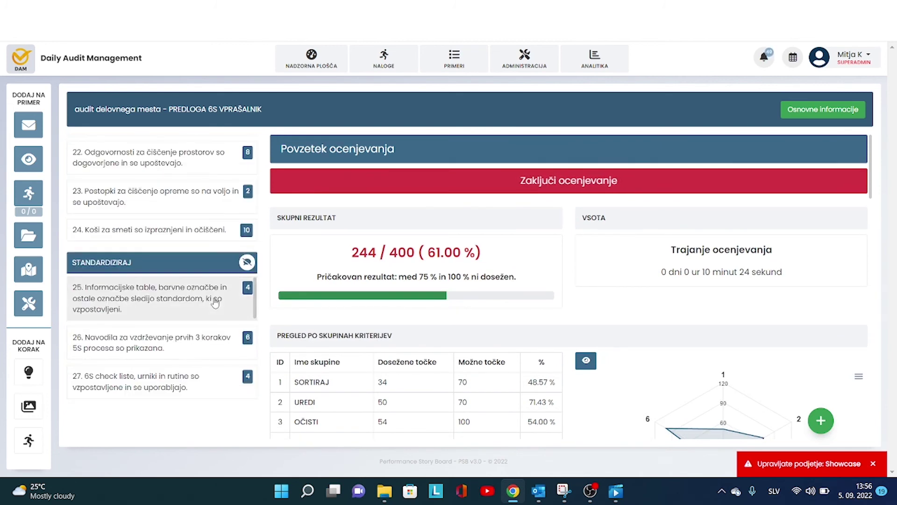
scroll(215, 303, up, 15)
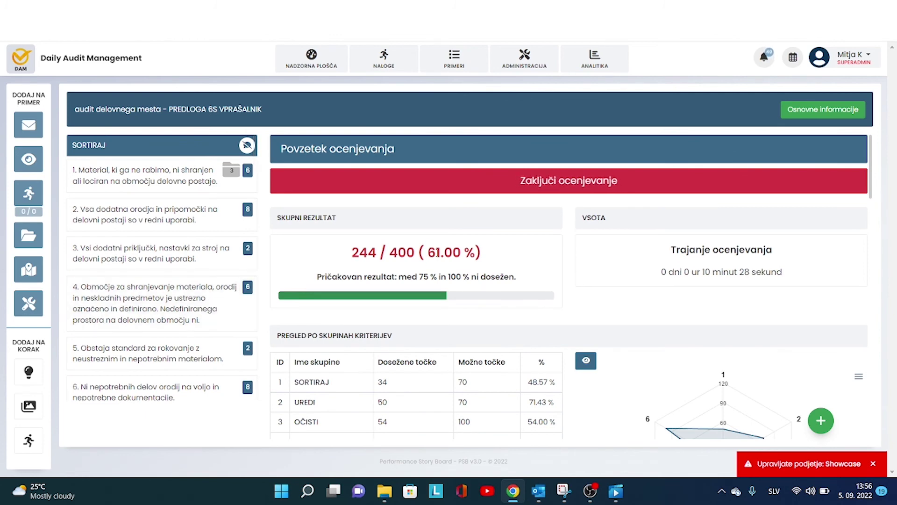
drag(427, 252, 475, 252)
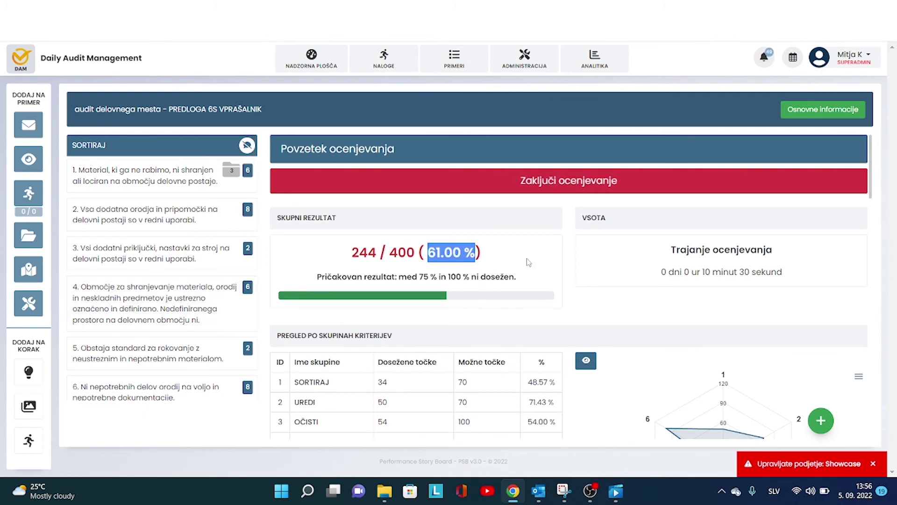
double_click(425, 277)
click(551, 268)
- Conclude the evaluation of the 6S audit from the evaluation summary
scroll(553, 270, down, 15)
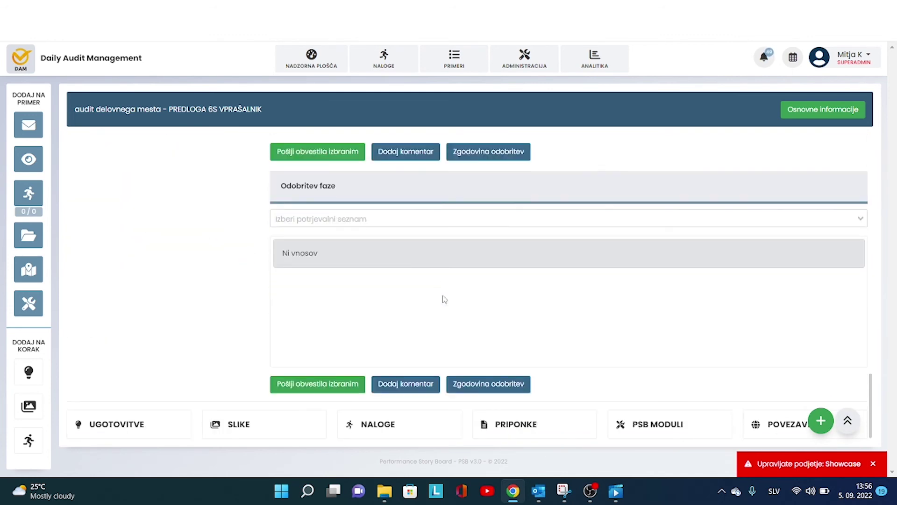
scroll(367, 284, up, 15)
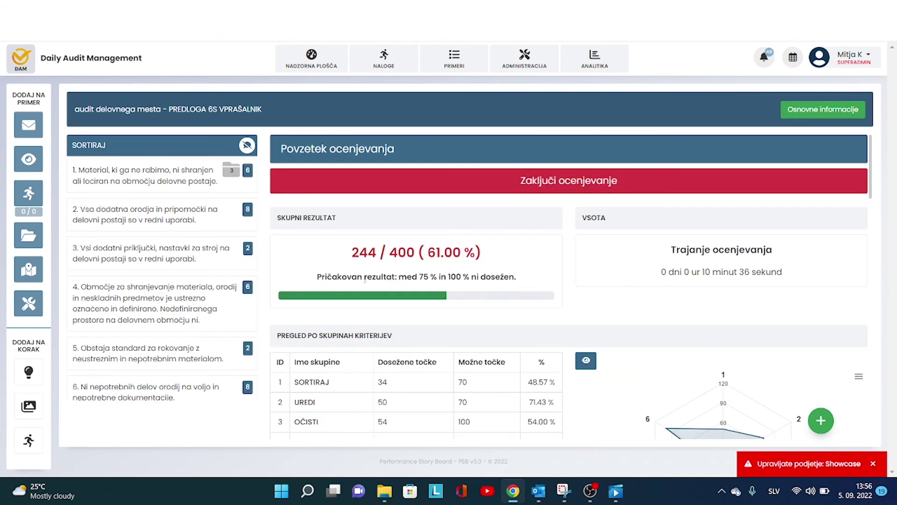
click(588, 189)
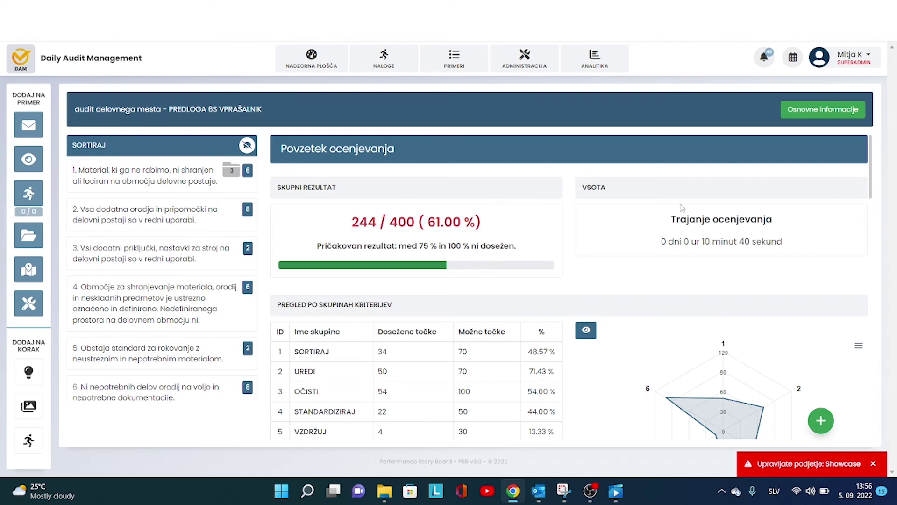
- Review the concluded evaluation's results and rating breakdown, and export the summary as a PDF
scroll(659, 234, down, 5)
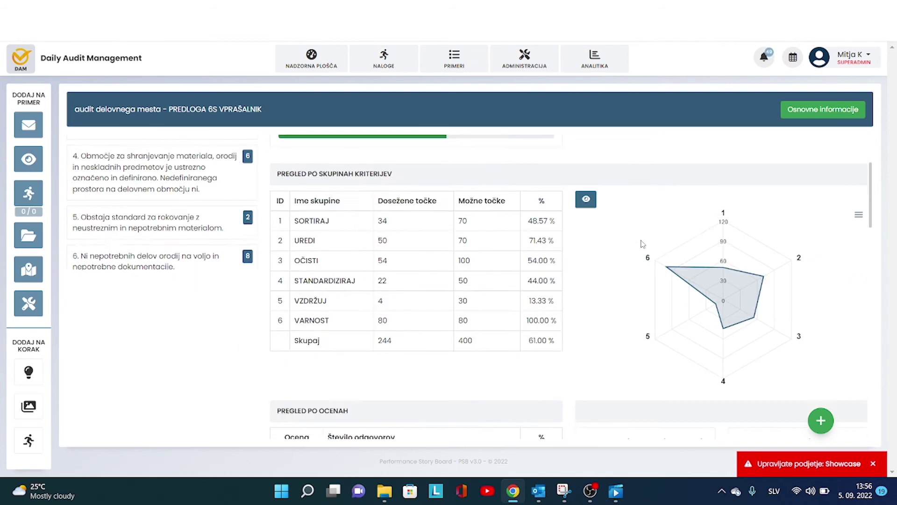
scroll(628, 236, up, 2)
scroll(468, 252, up, 3)
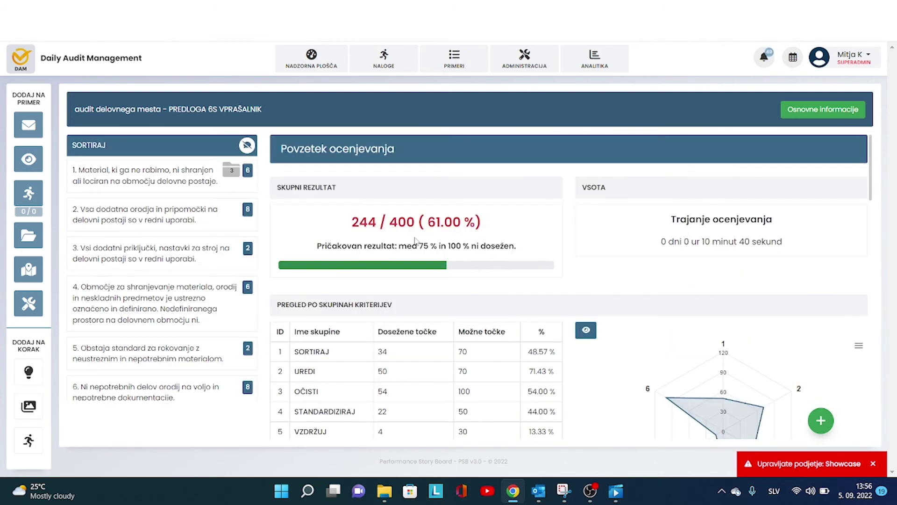
scroll(182, 249, down, 4)
scroll(605, 299, down, 7)
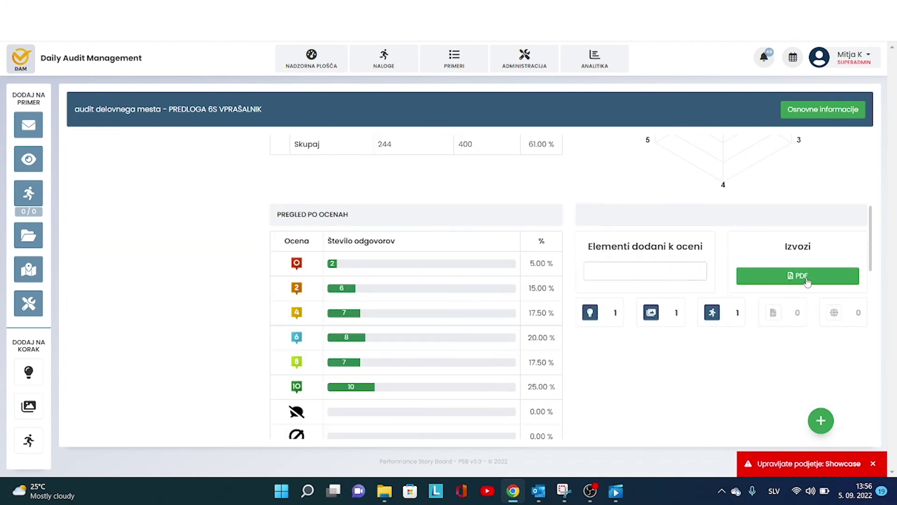
scroll(807, 280, down, 1)
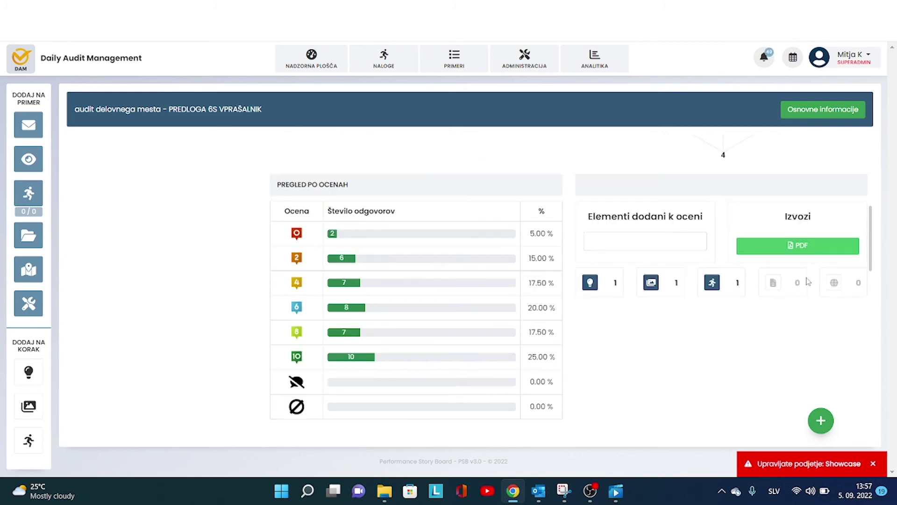
click(812, 246)
scroll(147, 401, down, 10)
scroll(144, 404, up, 9)
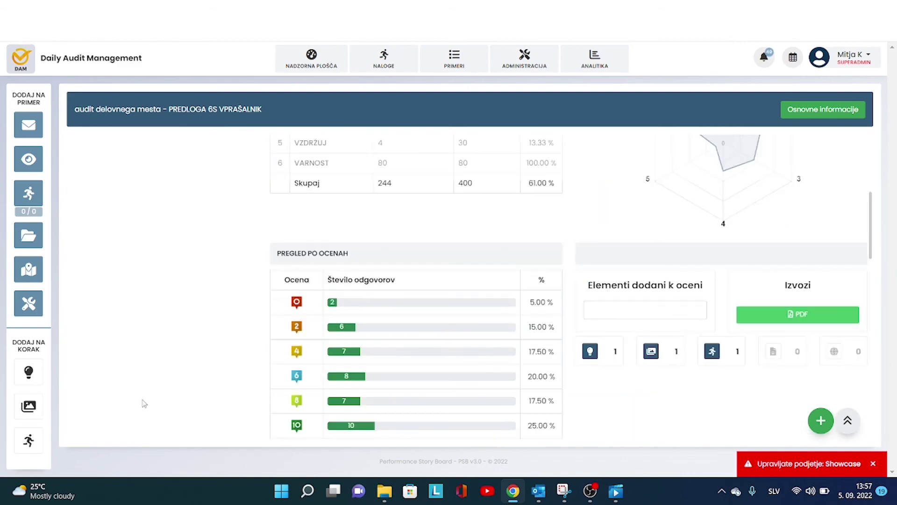
scroll(144, 420, down, 8)
scroll(146, 417, down, 3)
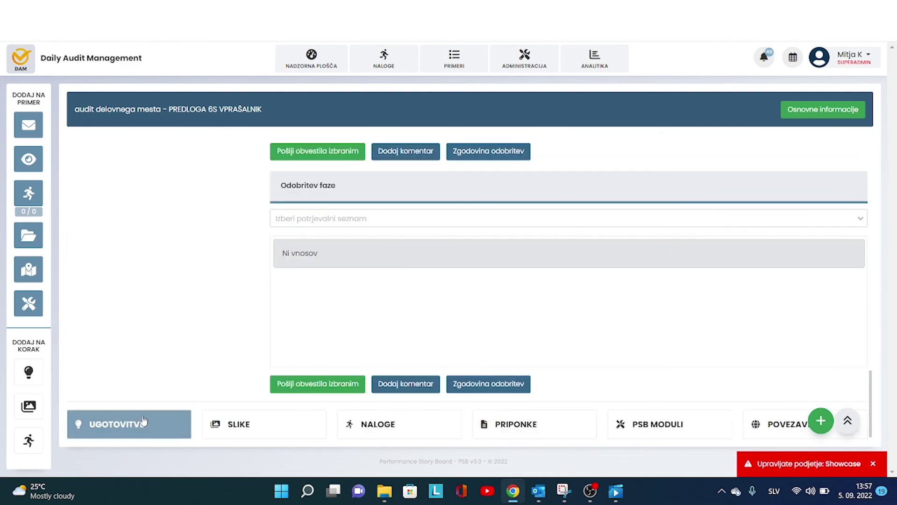
scroll(188, 376, up, 10)
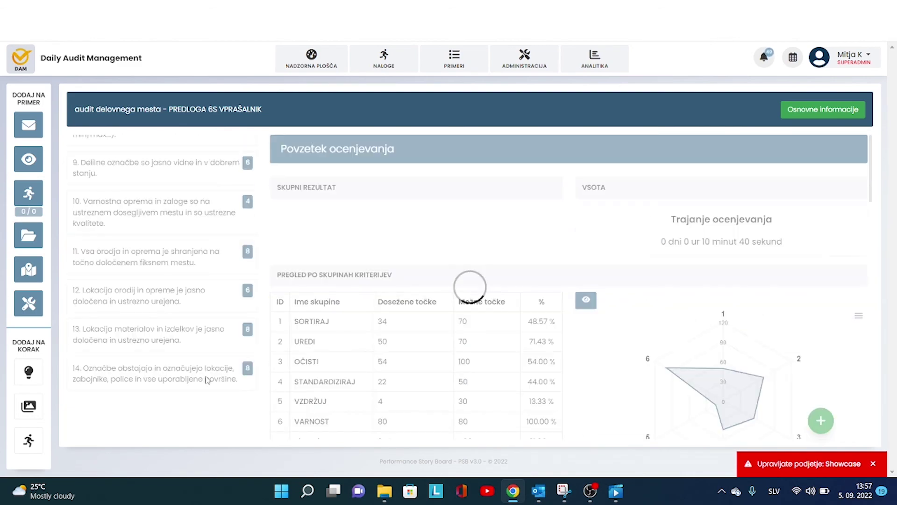
- Examine the exported PDF report's basic data, rating scale, and the finding, picture and task listed under the first SORTIRAJ question
scroll(208, 379, down, 4)
scroll(567, 337, up, 4)
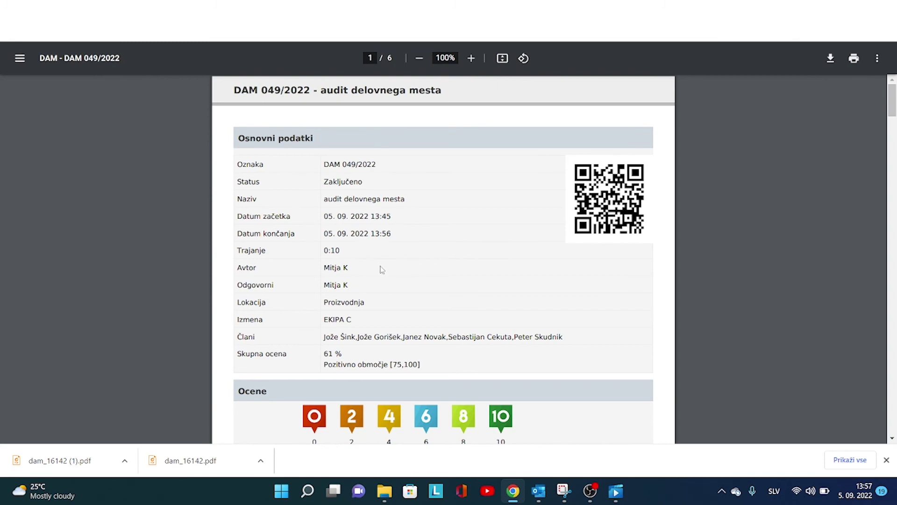
scroll(379, 269, down, 6)
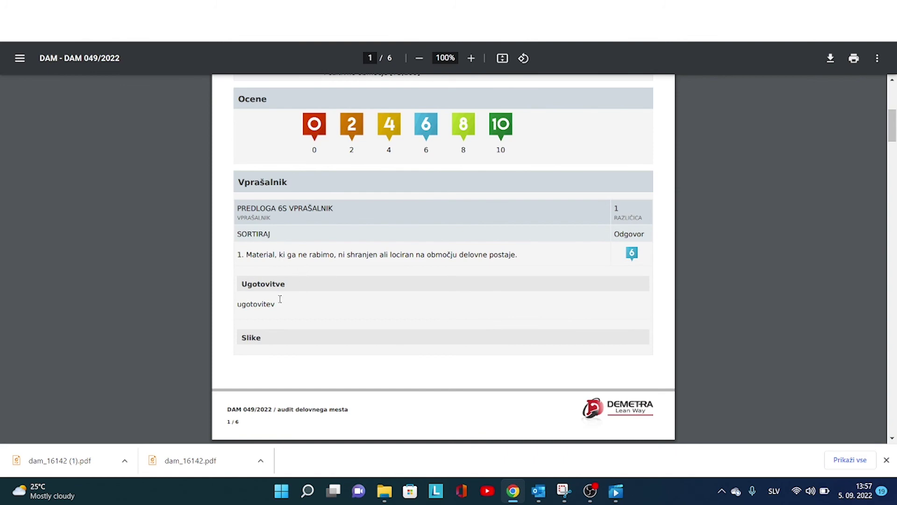
scroll(280, 299, down, 6)
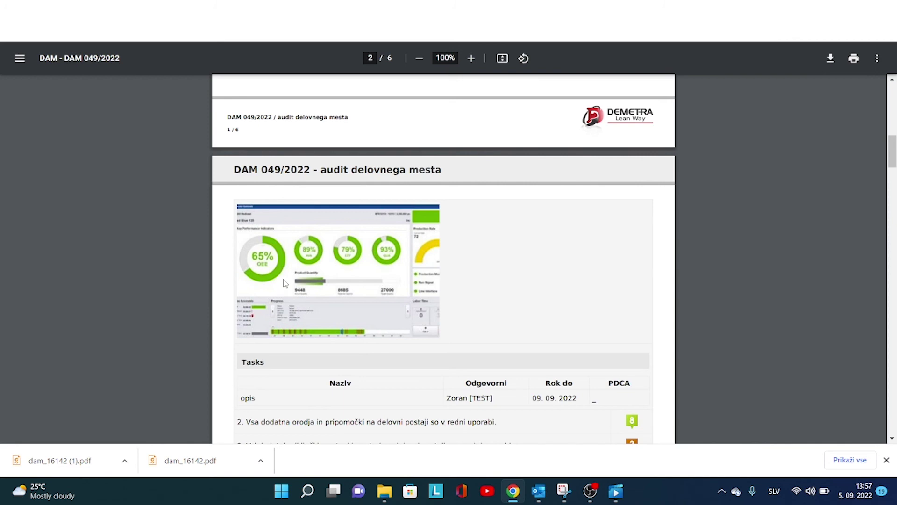
scroll(271, 313, down, 1)
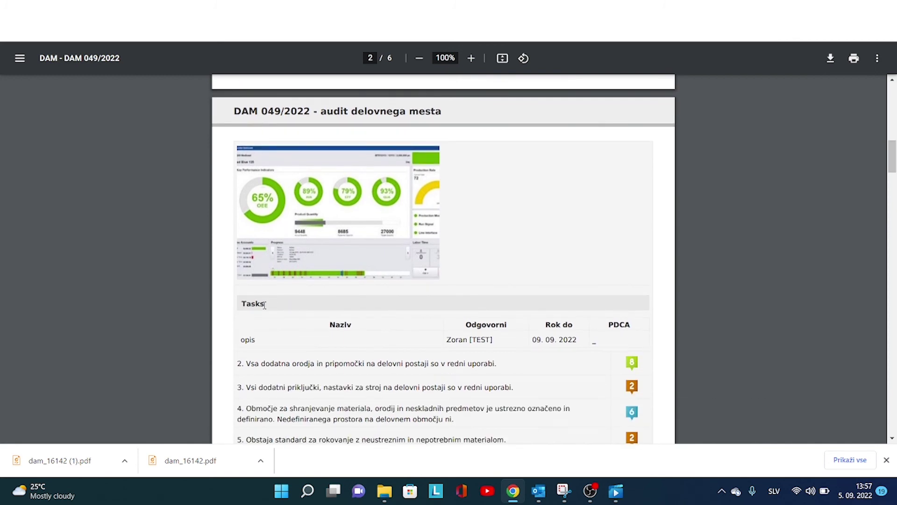
drag(242, 303, 272, 309)
scroll(270, 333, up, 2)
scroll(269, 337, up, 3)
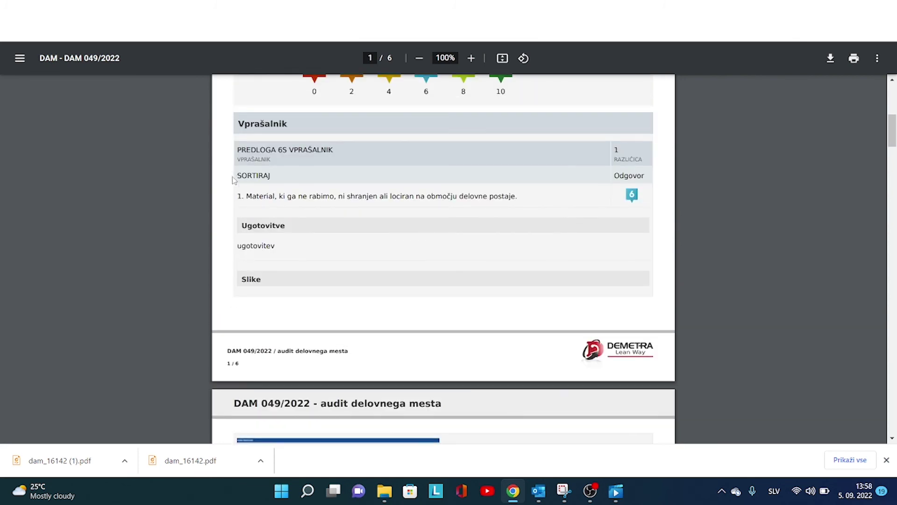
drag(239, 194, 513, 199)
click(296, 318)
scroll(296, 318, down, 6)
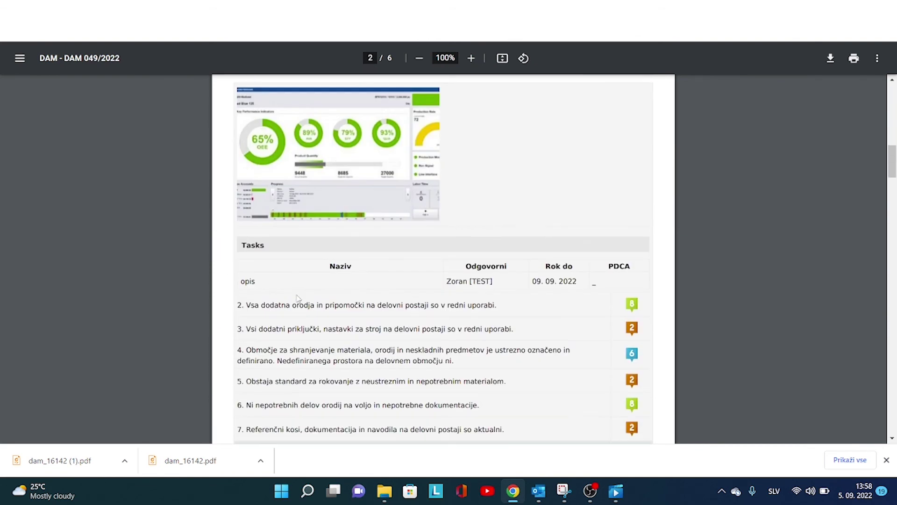
- Examine the rating given to each question in the report's questionnaire sections, from SORTIRAJ through VARNOST
scroll(298, 271, down, 2)
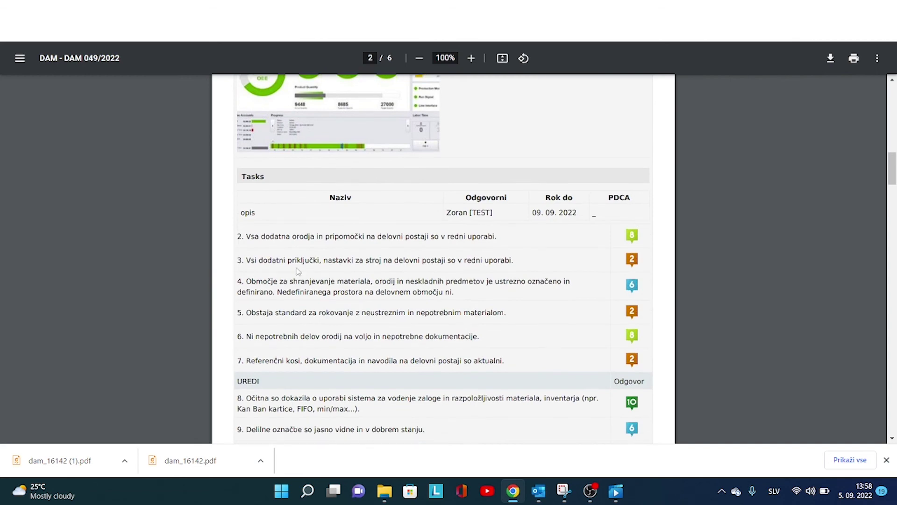
scroll(337, 219, down, 5)
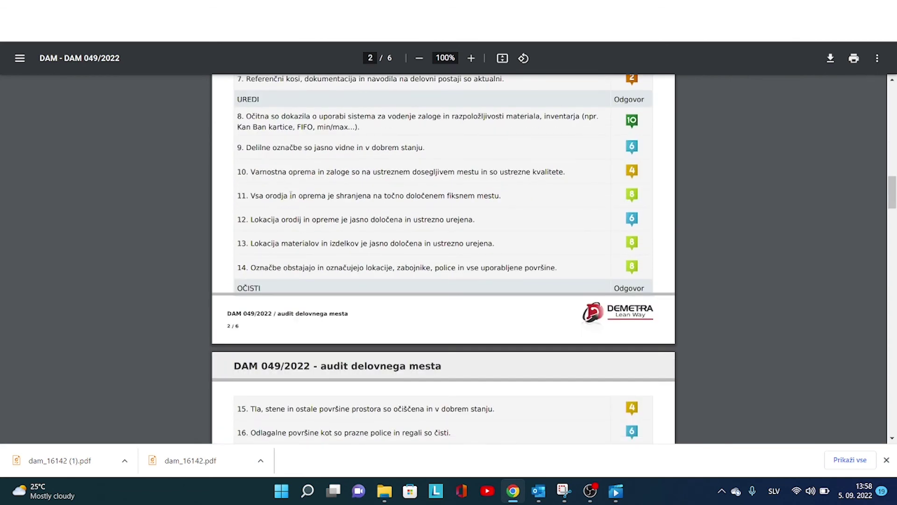
scroll(290, 206, down, 20)
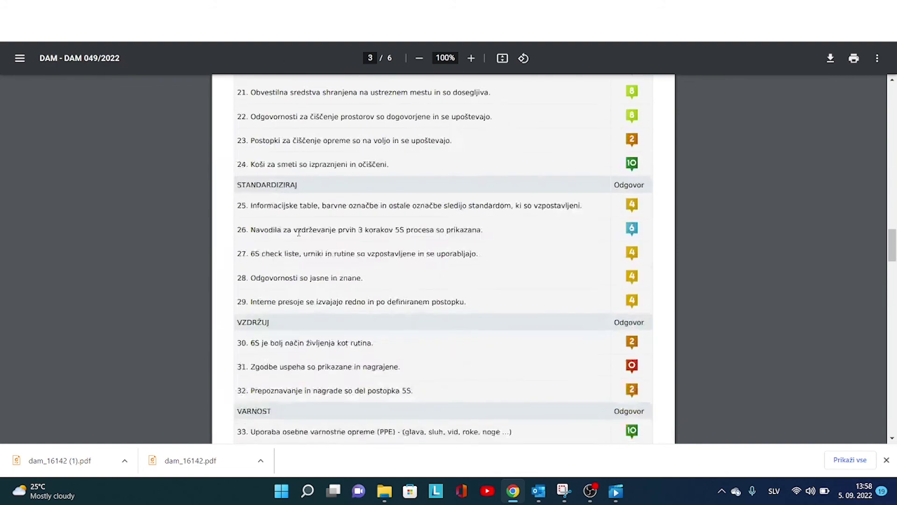
scroll(299, 233, up, 20)
scroll(299, 233, up, 8)
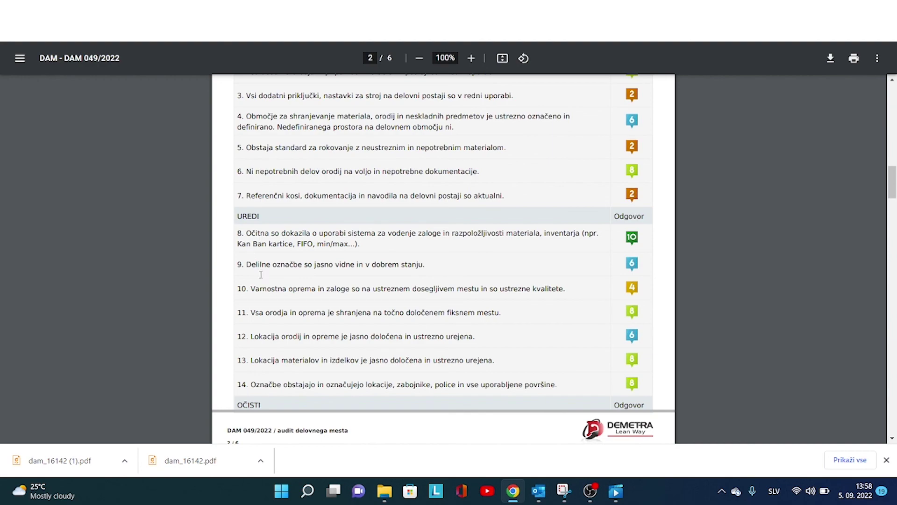
- Examine the report's overall score, points per area, radar chart and the breakdown of answers by rating
scroll(260, 274, down, 20)
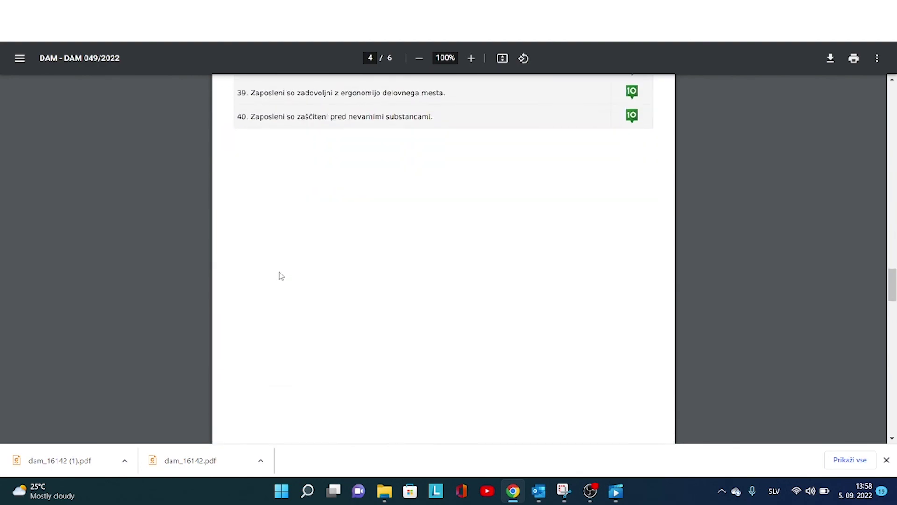
scroll(281, 275, down, 10)
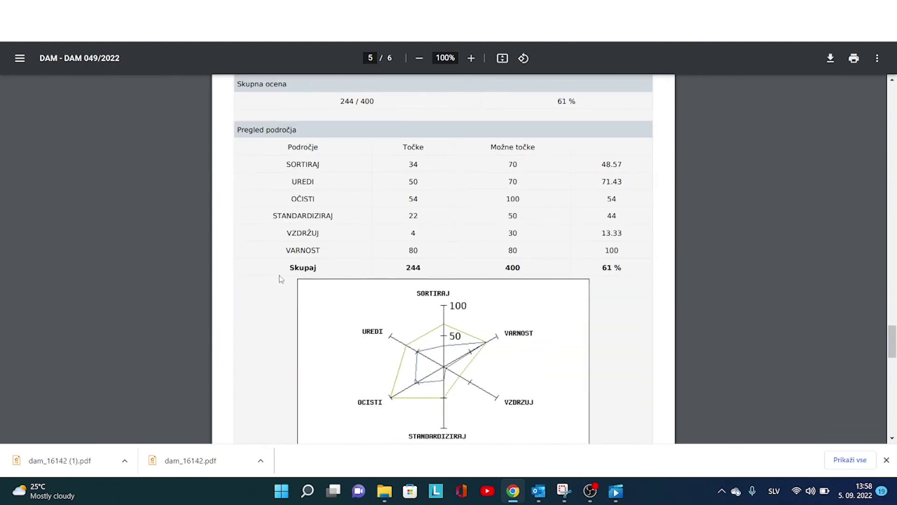
scroll(280, 279, down, 1)
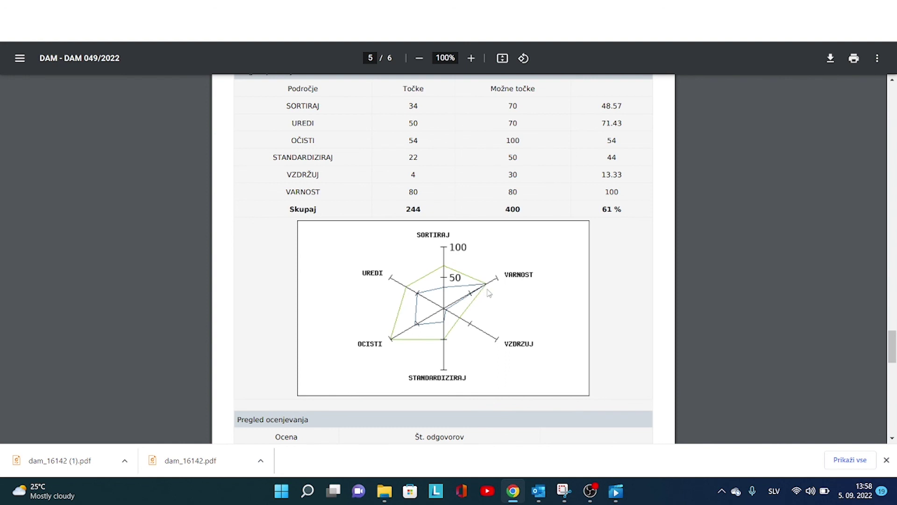
scroll(472, 294, down, 5)
scroll(429, 272, down, 3)
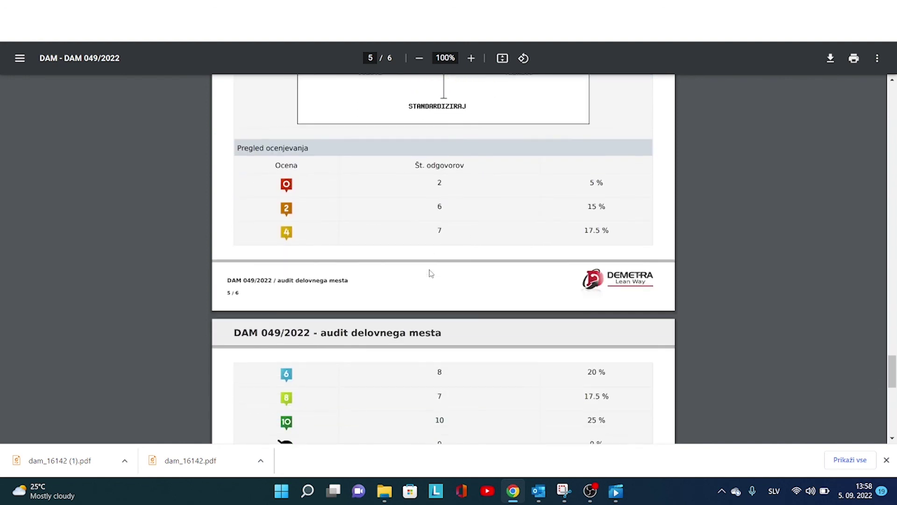
scroll(422, 268, up, 1)
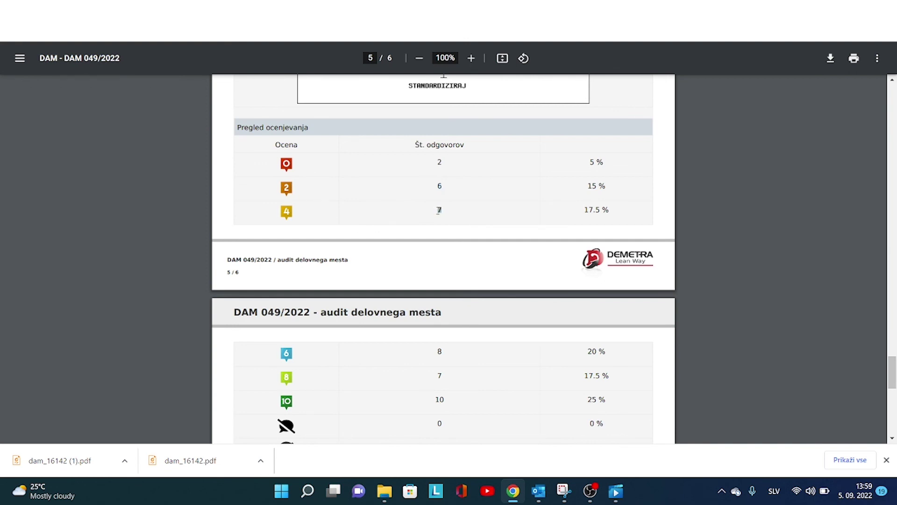
scroll(423, 248, down, 8)
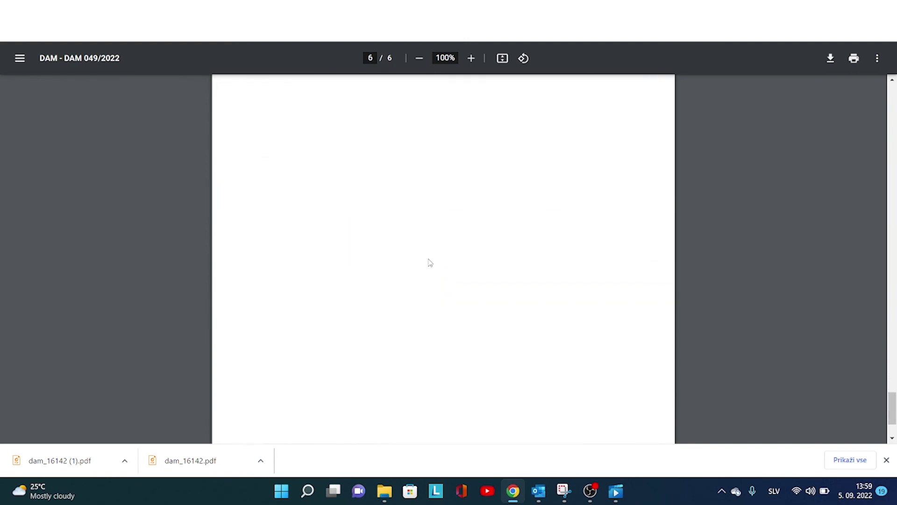
- Return to the report's first page, close the PDF and look over the evaluation summary once more
scroll(427, 261, up, 9)
scroll(430, 260, up, 20)
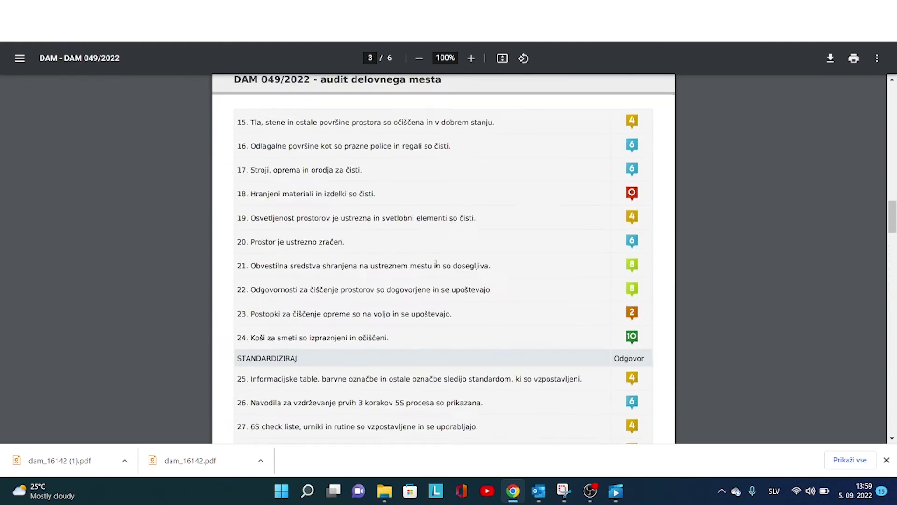
scroll(436, 264, up, 10)
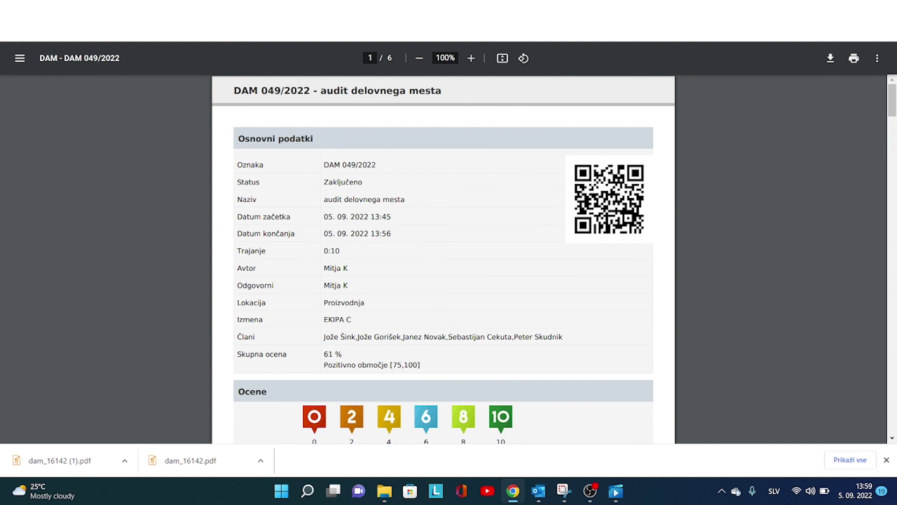
key(ctrl+w)
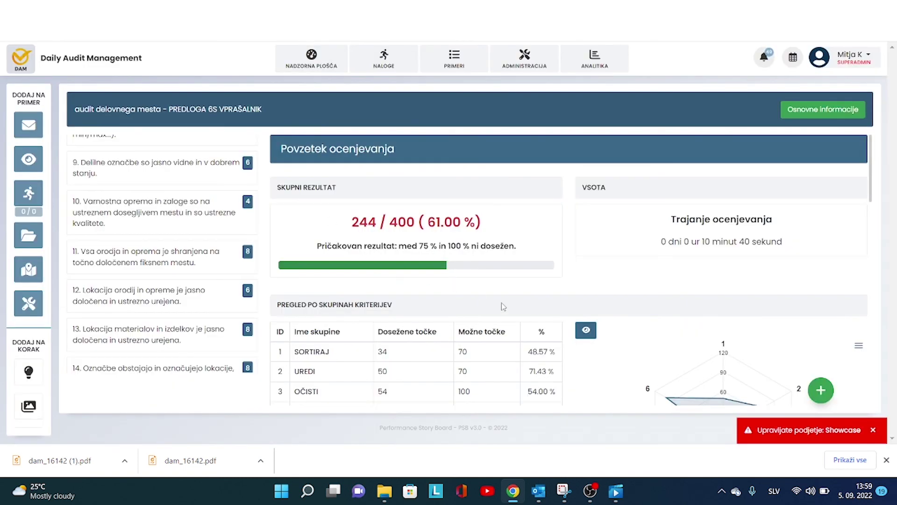
scroll(501, 302, down, 2)
scroll(483, 316, up, 2)
scroll(481, 316, down, 8)
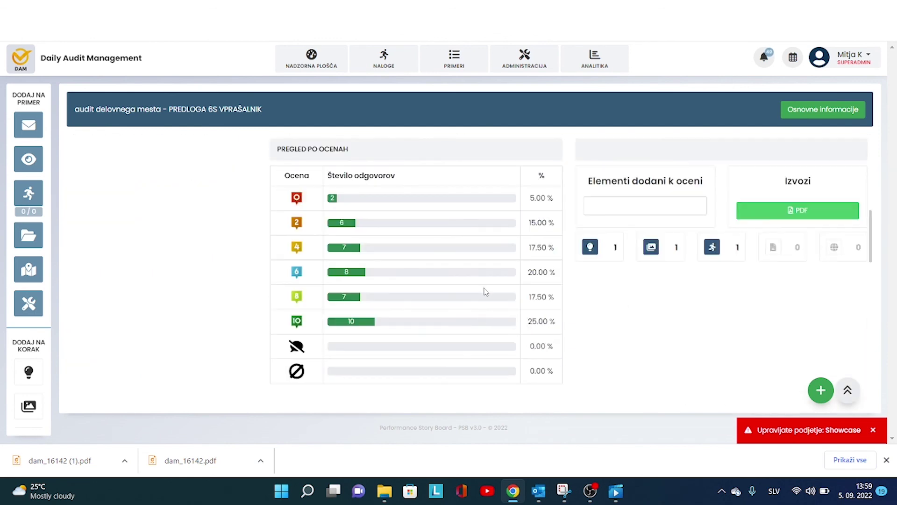
scroll(486, 291, down, 8)
scroll(388, 280, up, 15)
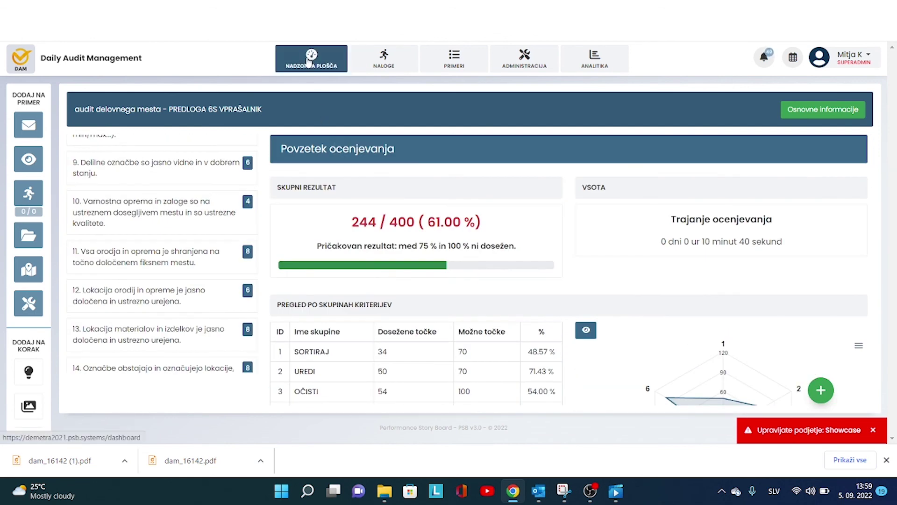
- Open the DAM module from the dashboard and look over all columns of the concluded workplace audit in the case list
click(309, 59)
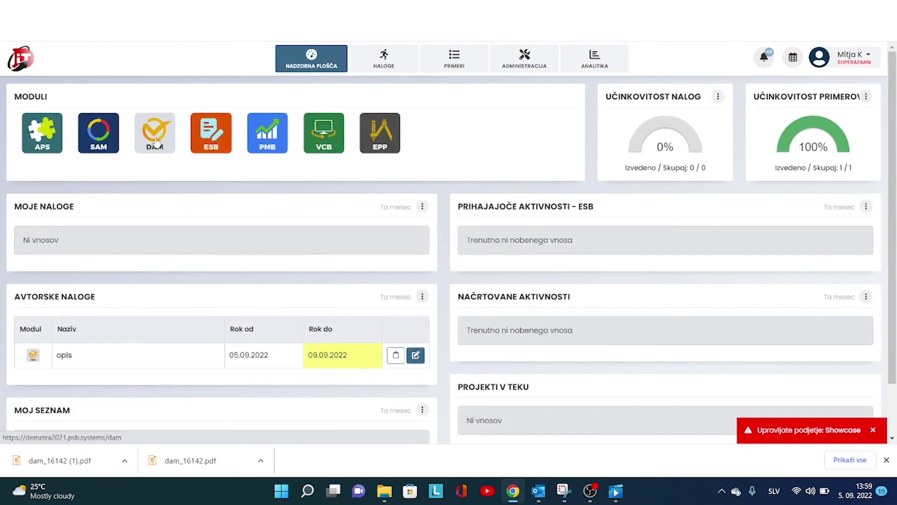
click(158, 140)
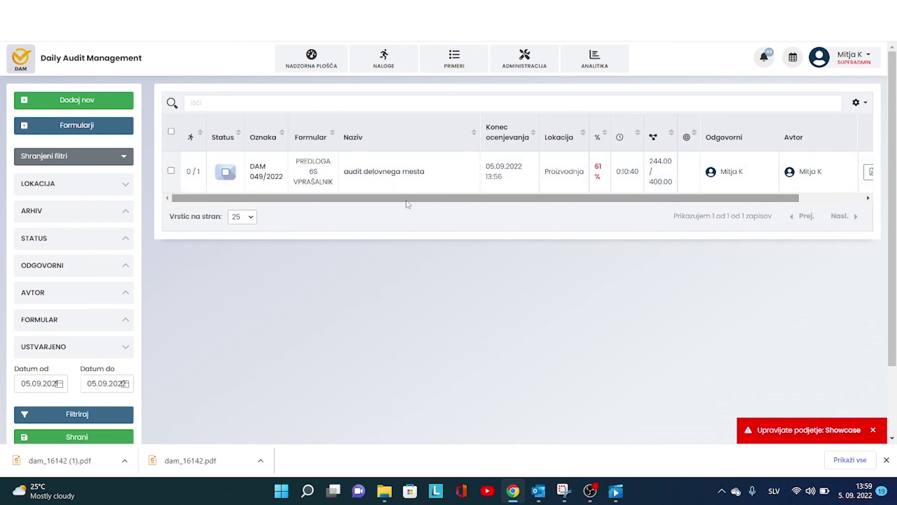
drag(406, 198, 479, 202)
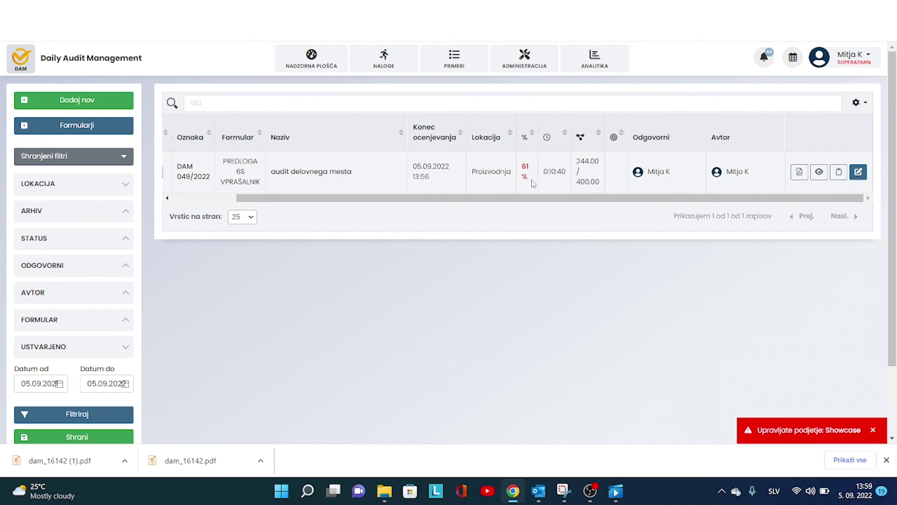
drag(460, 198, 295, 198)
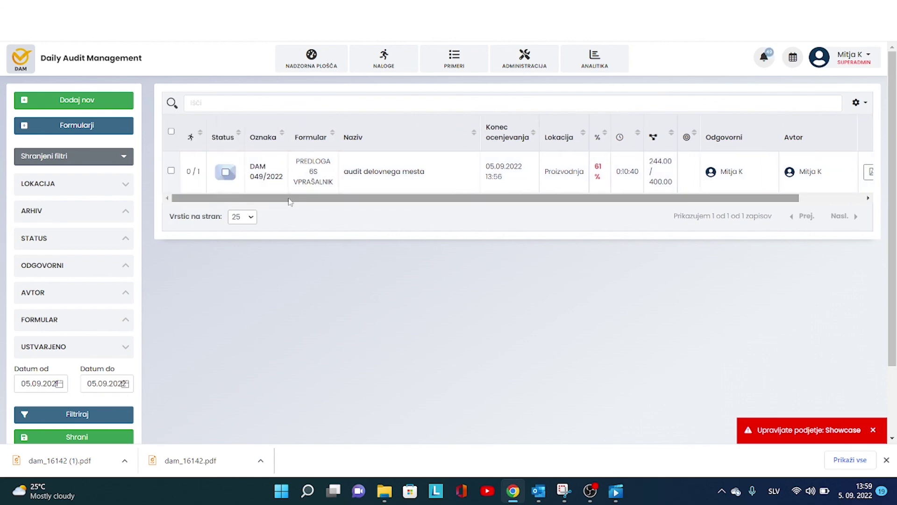